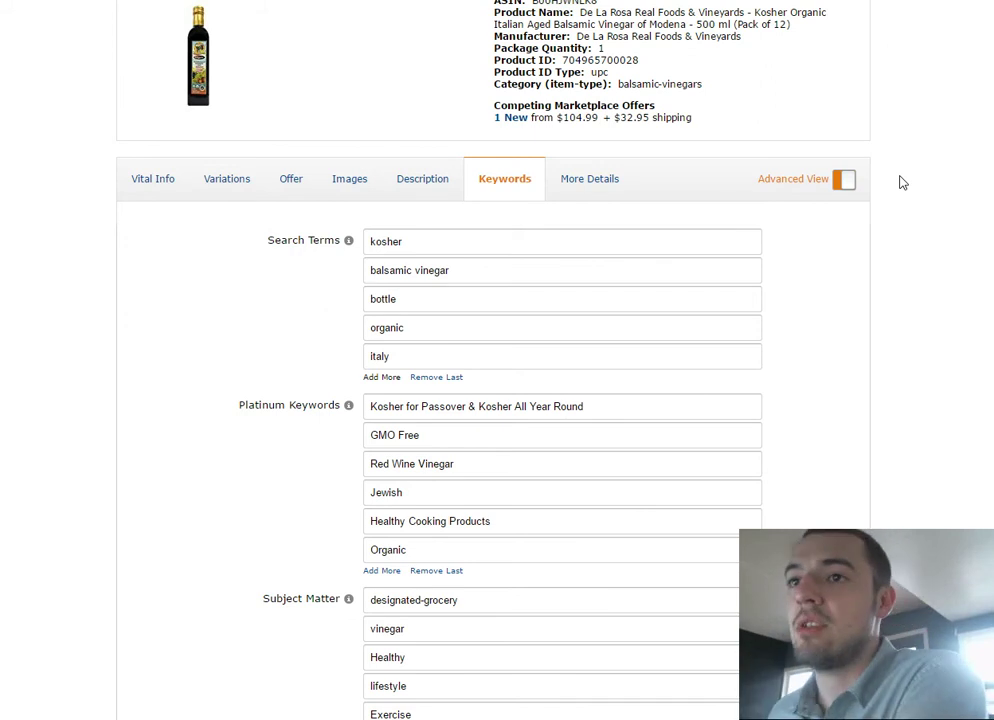
Review the Search Terms and Platinum Keywords entries and their help notes in the product's Keywords section
left_click(349, 186)
left_click(495, 193)
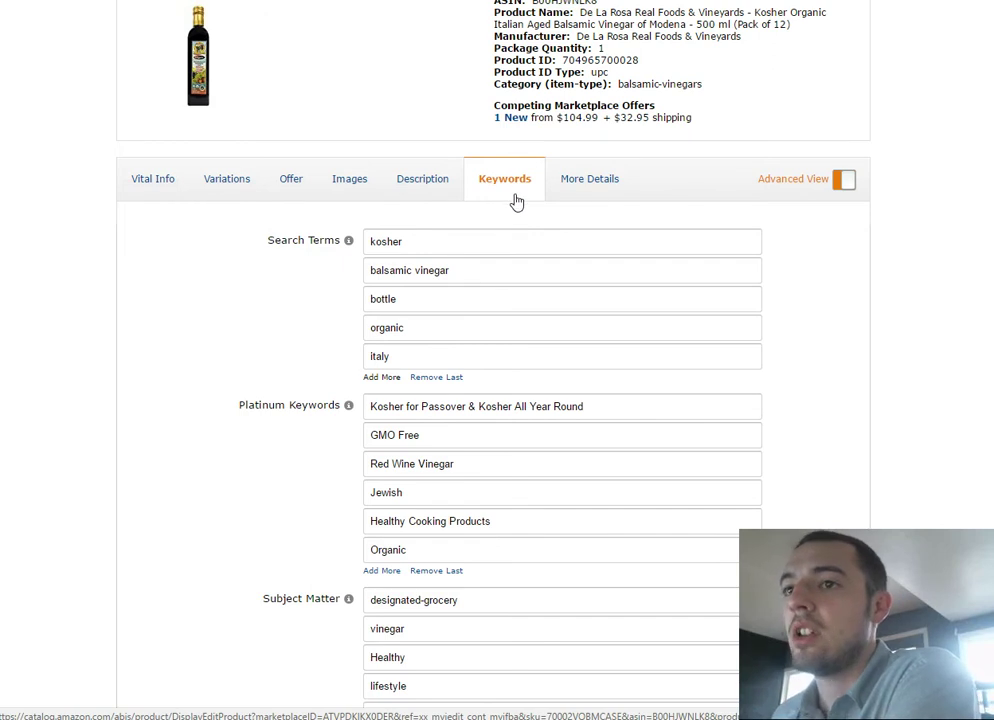
mouse_move(348, 245)
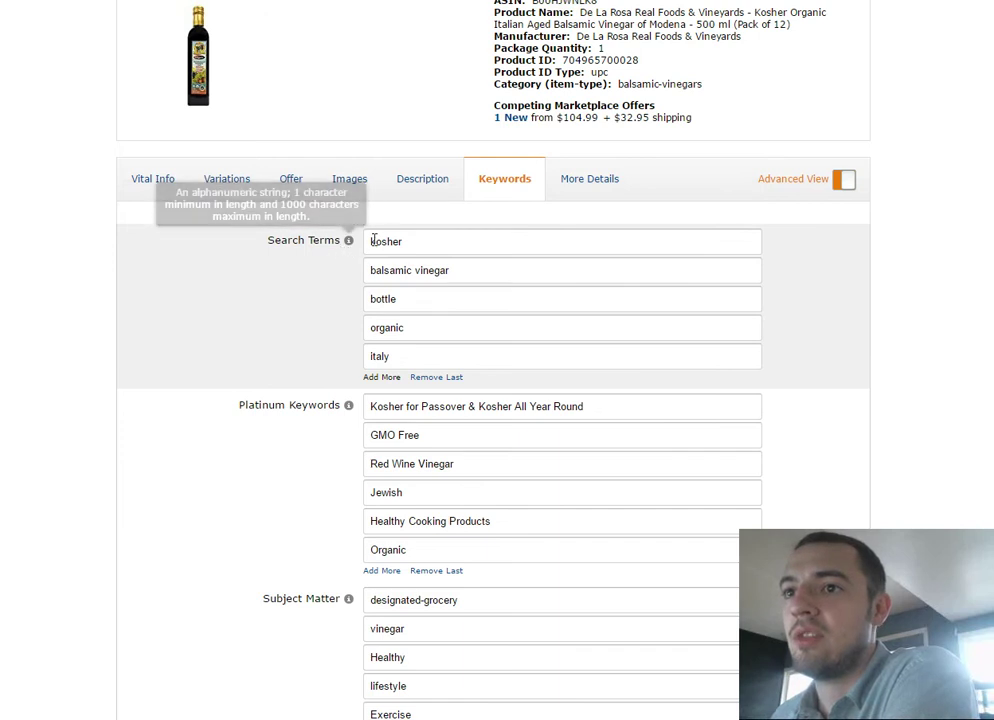
left_click(412, 270)
left_click(391, 241)
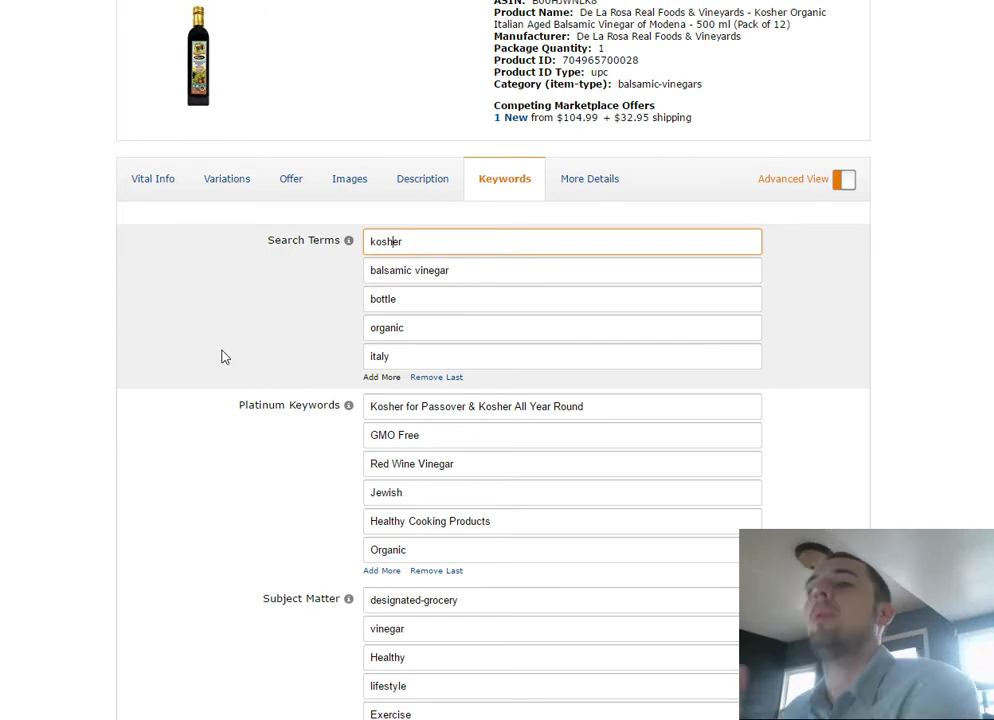
scroll(235, 424, "down", 1)
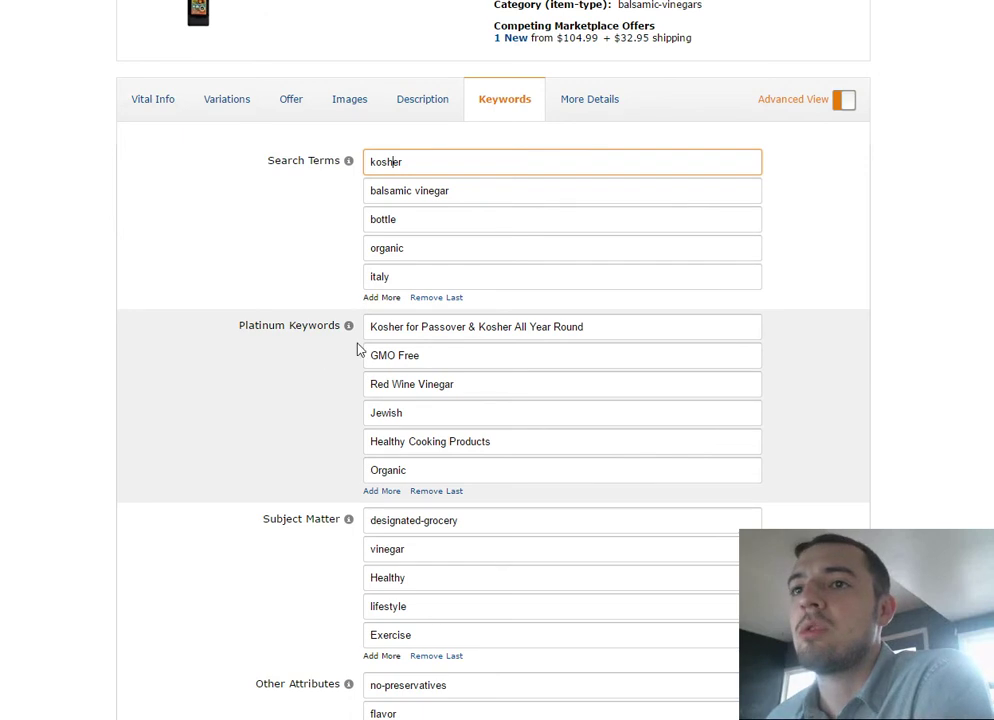
mouse_move(348, 162)
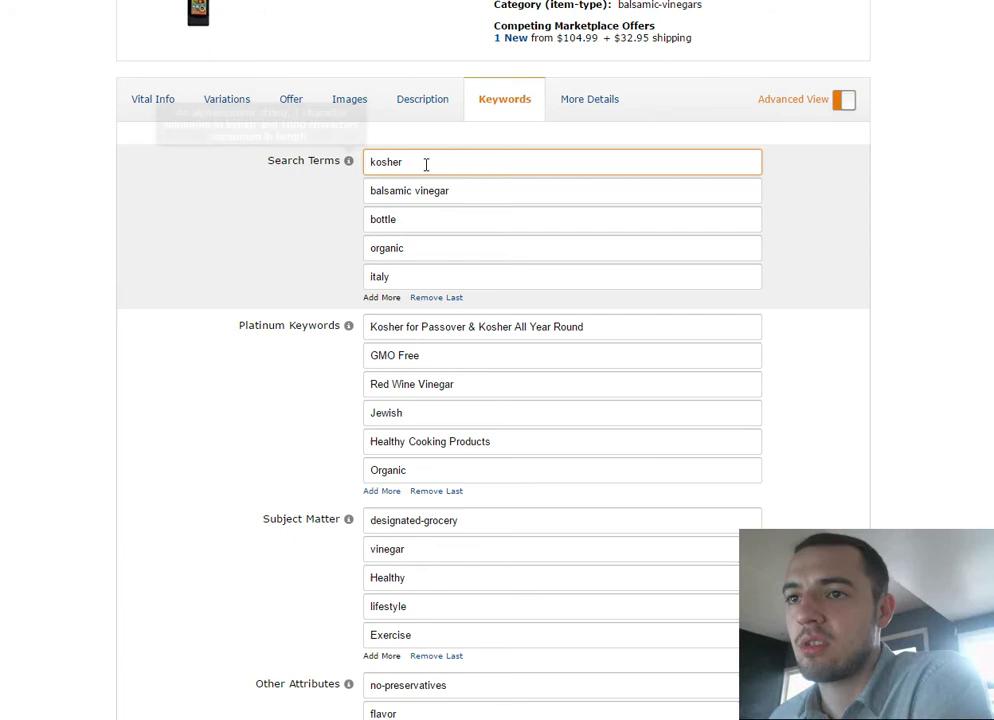
mouse_move(295, 333)
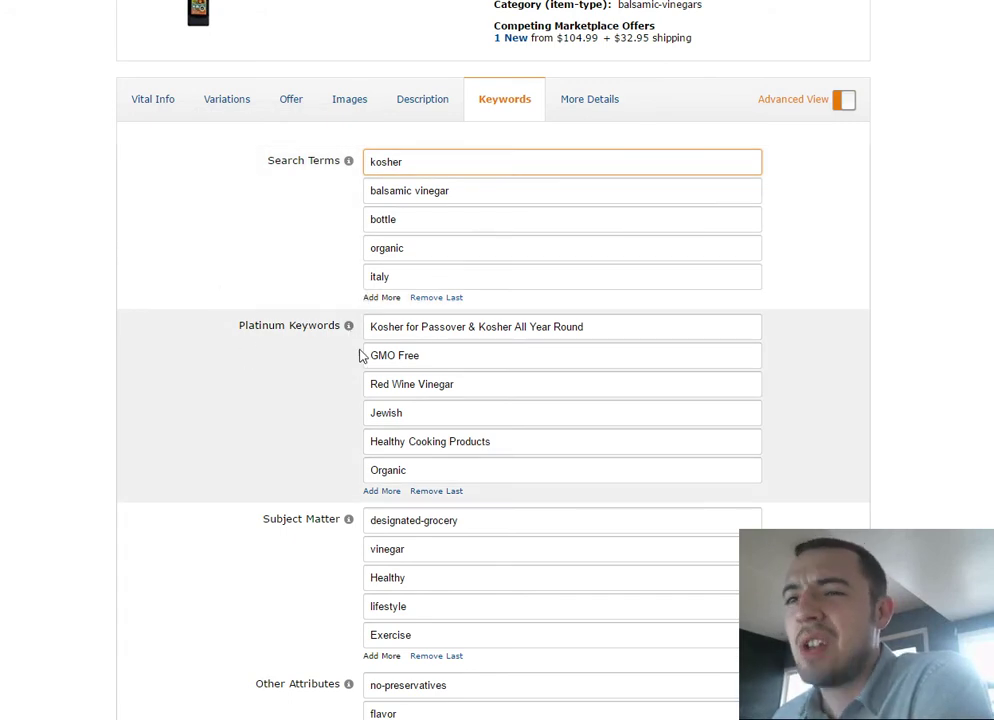
Clear the first three Platinum Keywords entries: Kosher for Passover & Kosher All Year Round, GMO Free and Red Wine Vinegar
mouse_move(349, 331)
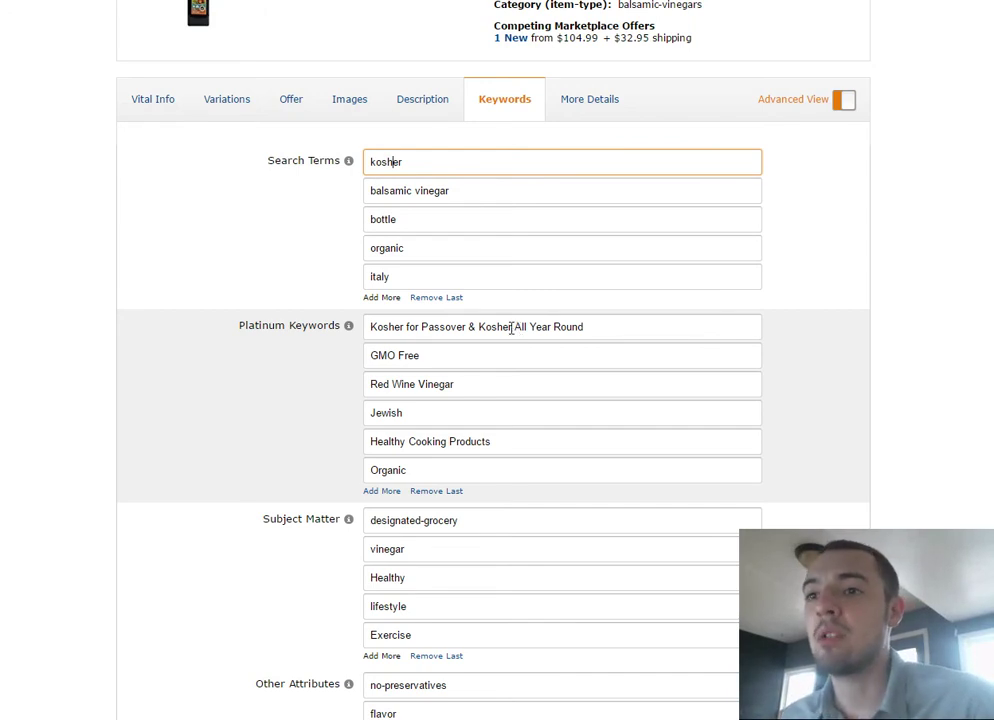
left_click(637, 329)
left_click_drag(637, 330, 420, 358)
key("BackSpace")
left_click(366, 348)
key("BackSpace")
left_click_drag(468, 388, 324, 384)
key("BackSpace")
Clear the remaining Platinum Keywords entries: Jewish, Healthy Cooking Products and Organic
left_click(417, 421)
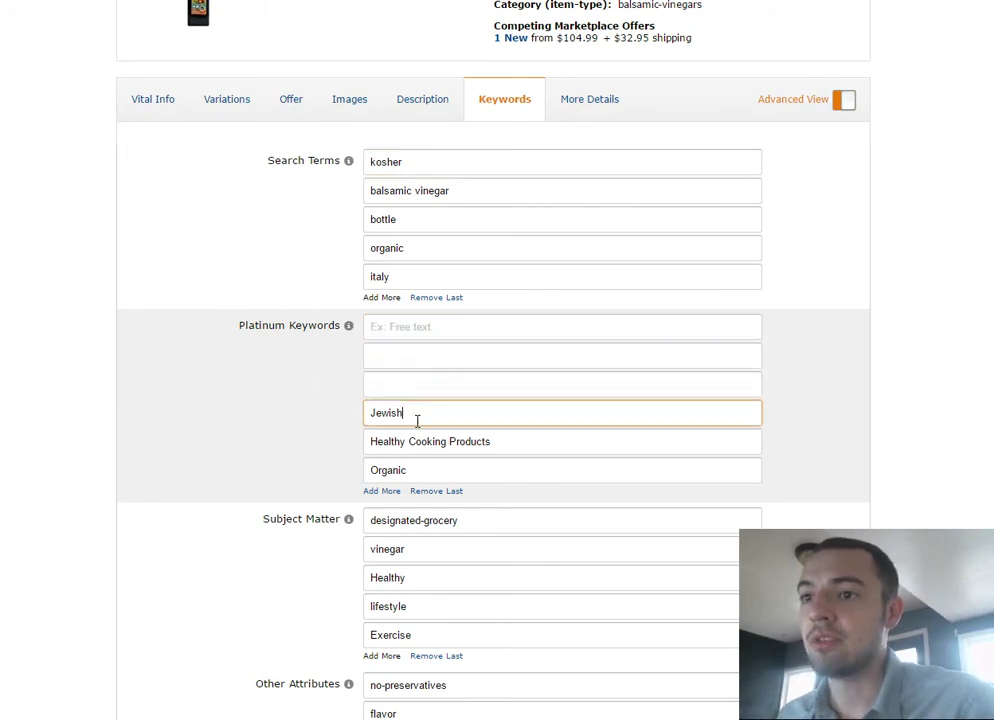
double_click(417, 421)
key("BackSpace")
left_click_drag(473, 438, 348, 436)
key("BackSpace")
left_click_drag(442, 467, 222, 446)
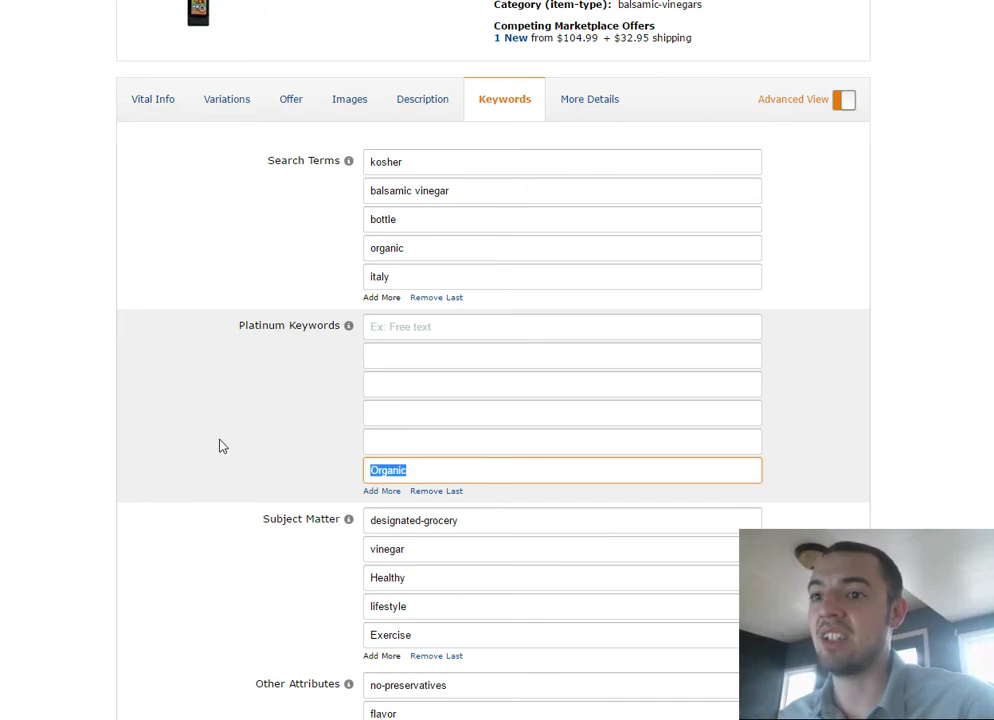
key("BackSpace")
left_click(331, 395)
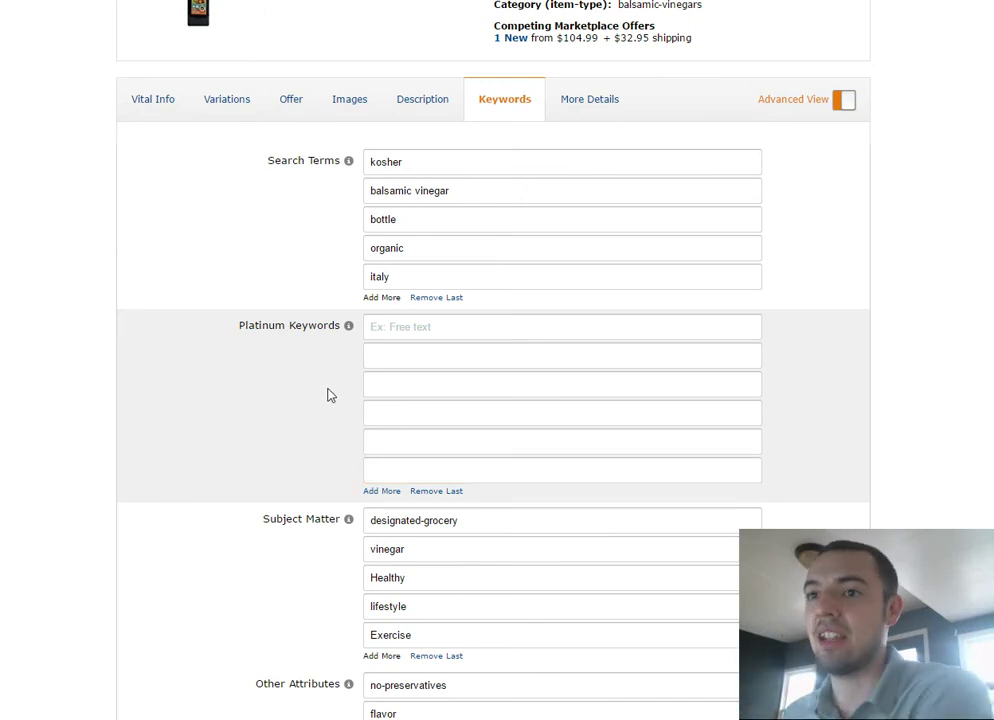
left_click(383, 328)
left_click(384, 356)
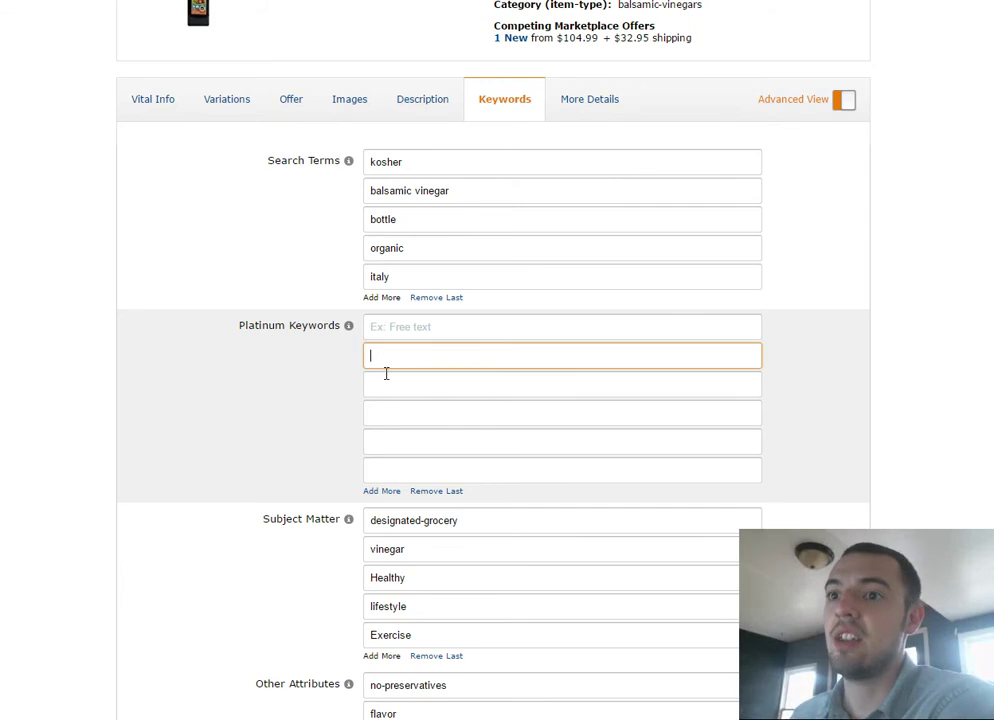
left_click(386, 376)
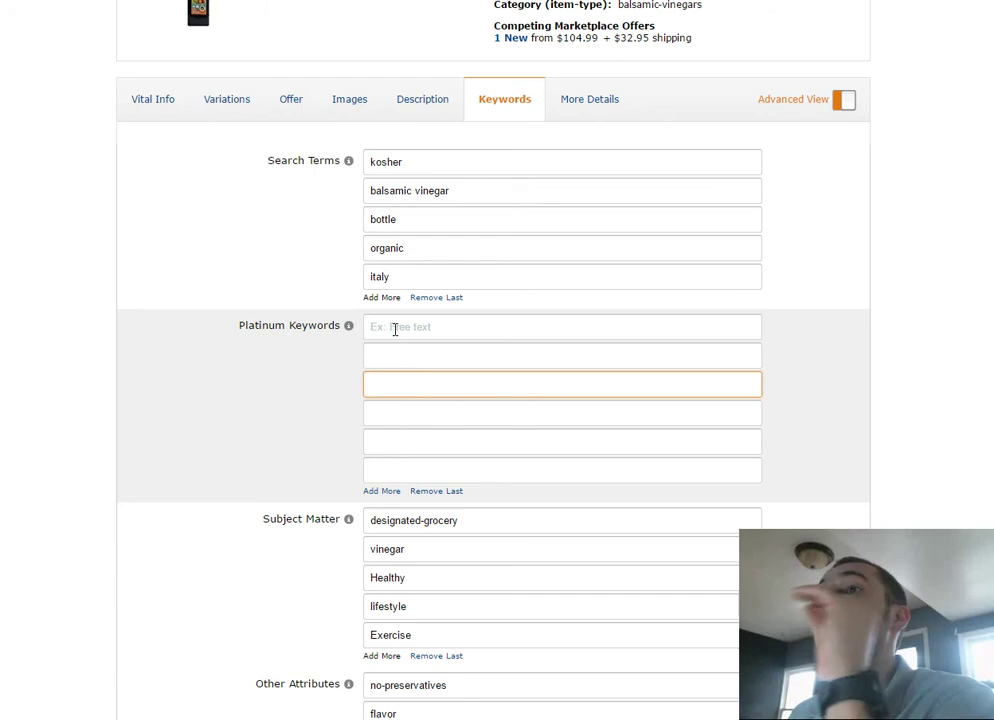
left_click(395, 330)
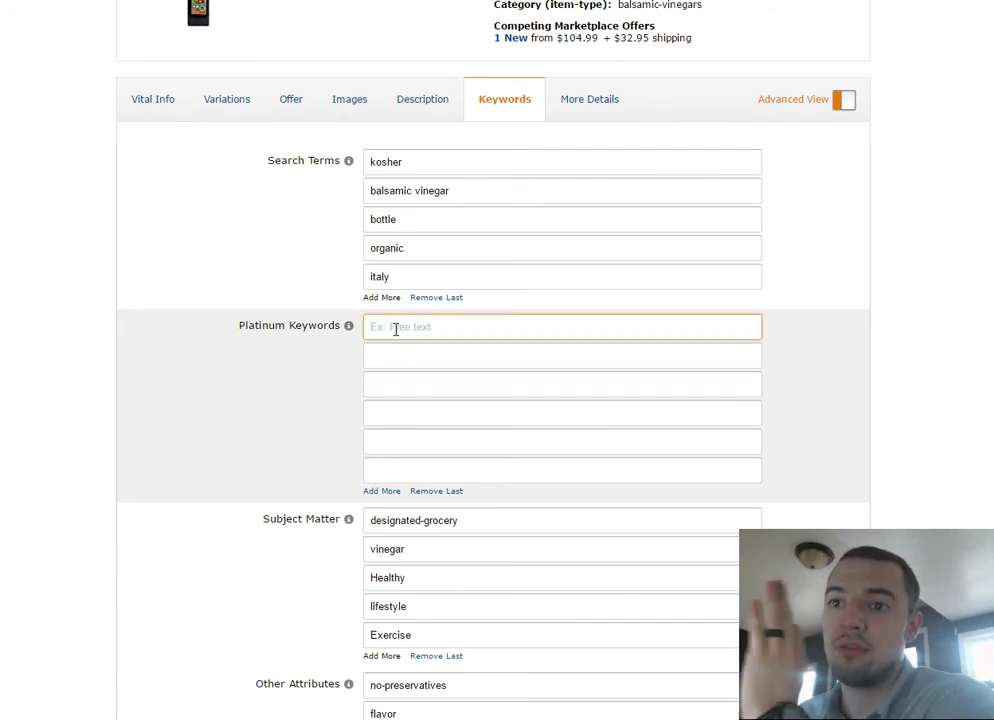
Review the Subject Matter entries and read the help note for that attribute
scroll(390, 346, "down", 3)
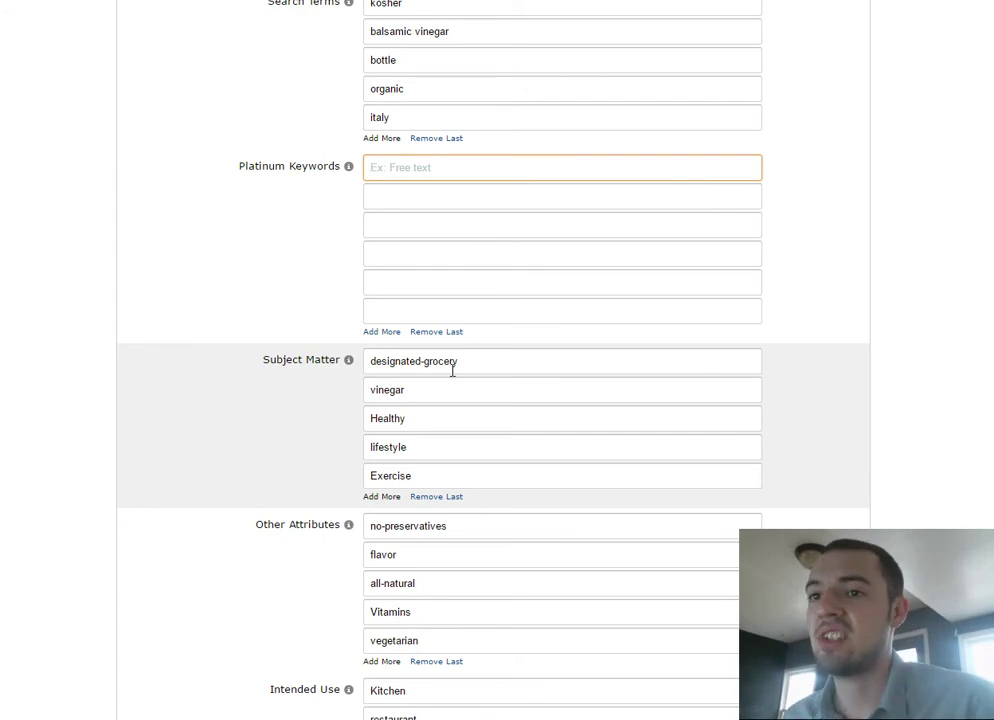
left_click(313, 413)
scroll(280, 410, "down", 2)
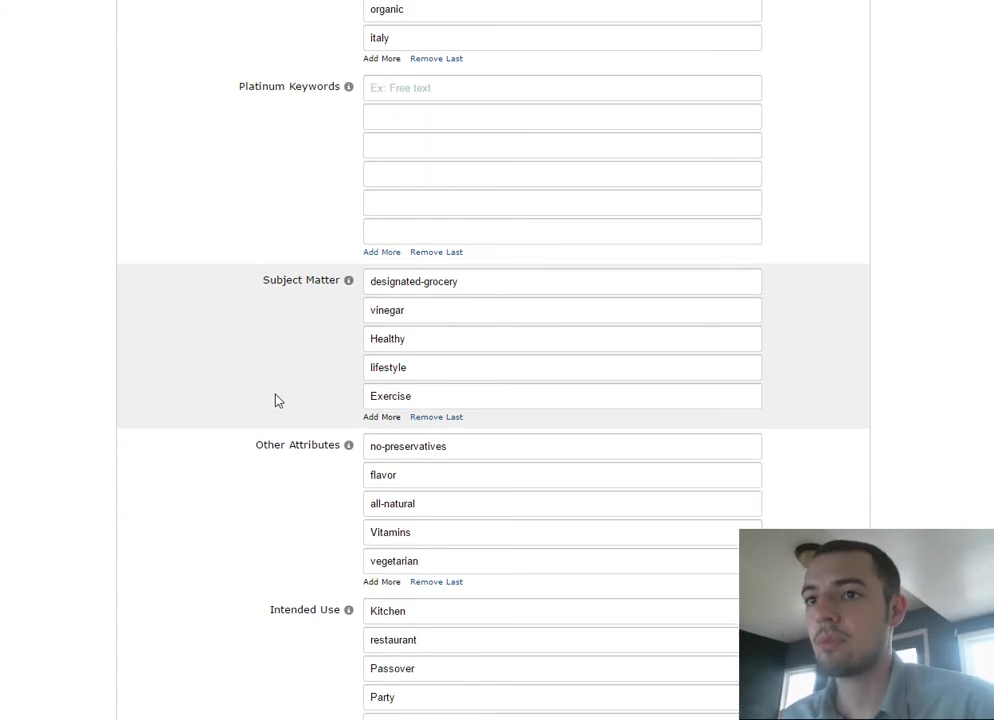
mouse_move(323, 289)
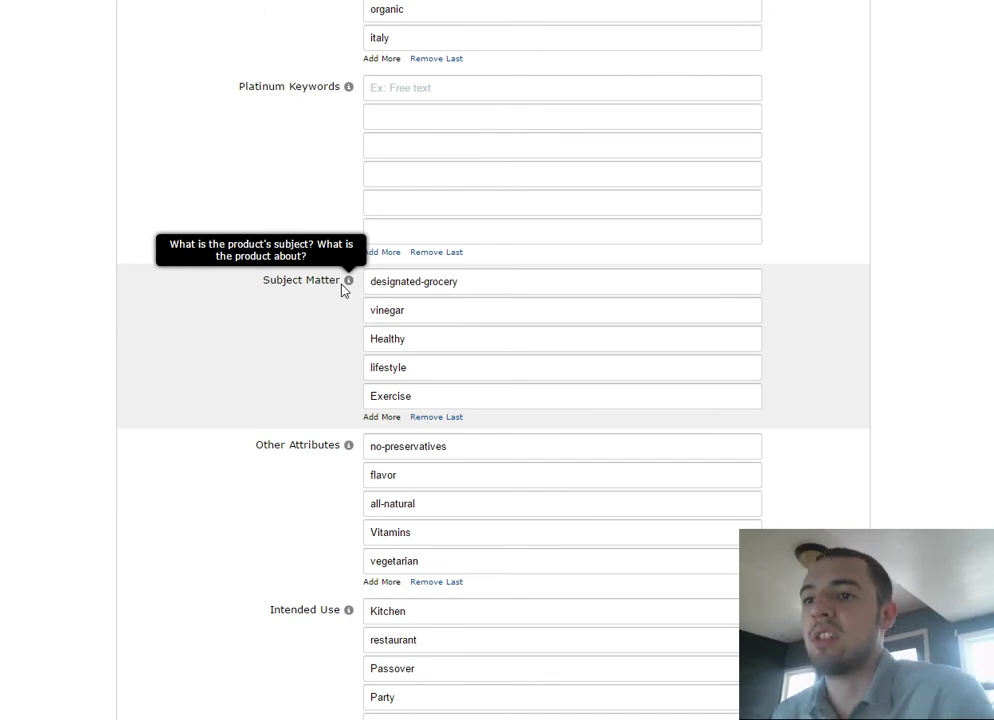
left_click(411, 396)
left_click_drag(411, 396, 346, 406)
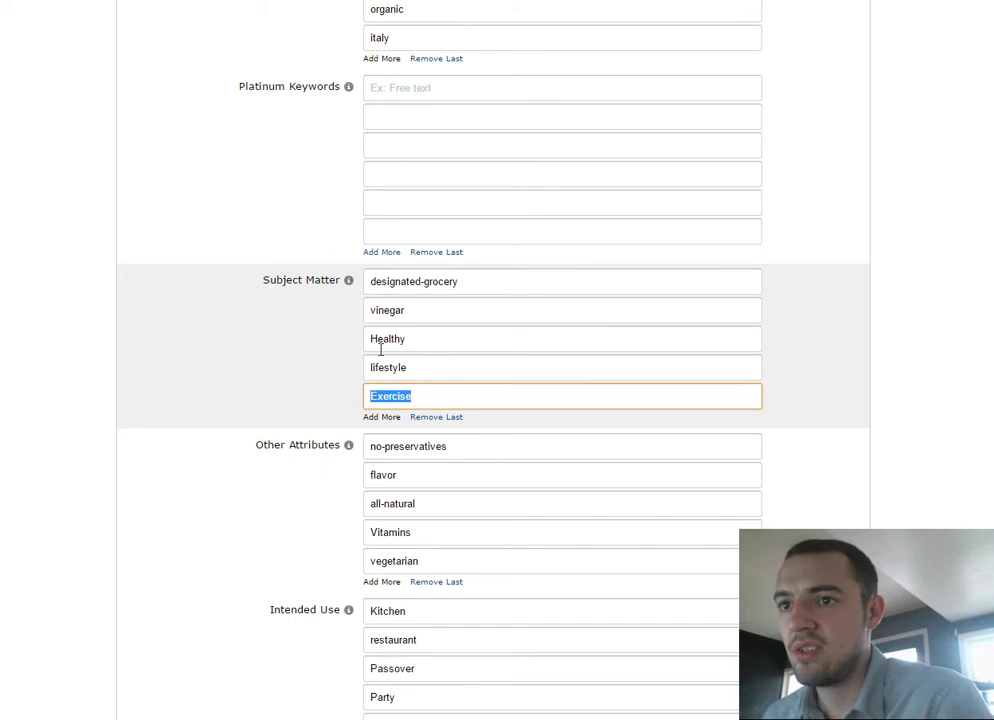
key("XF86AudioRaiseVolume")
key("XF86AudioNext")
left_click(347, 316)
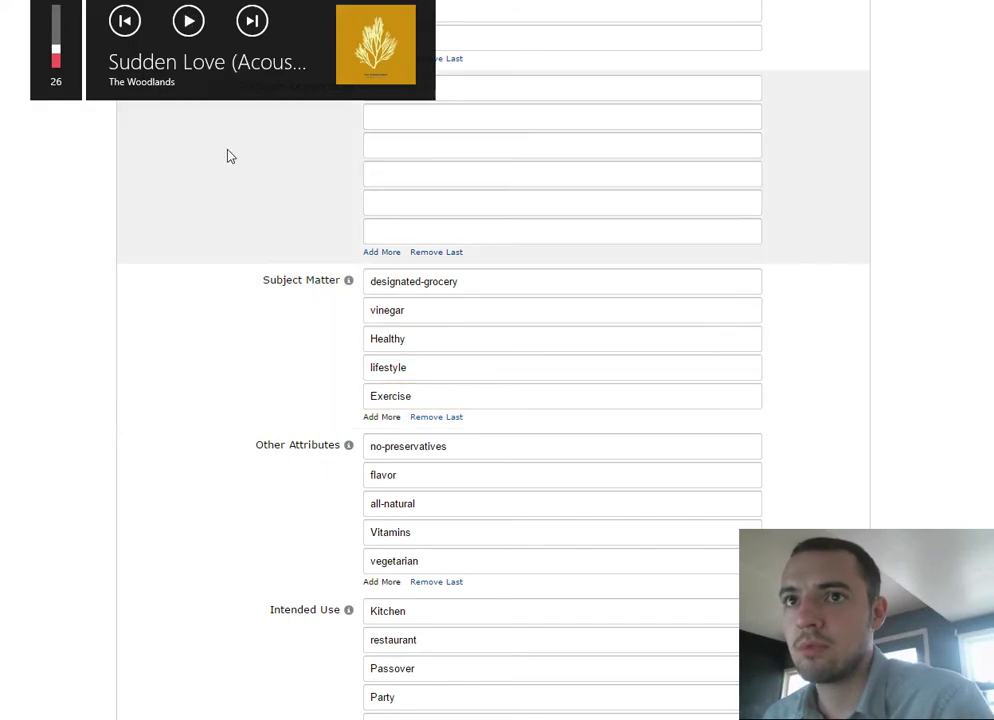
Clear all five Subject Matter entries: Exercise, lifestyle, Healthy, vinegar and designated-grocery
left_click(423, 396)
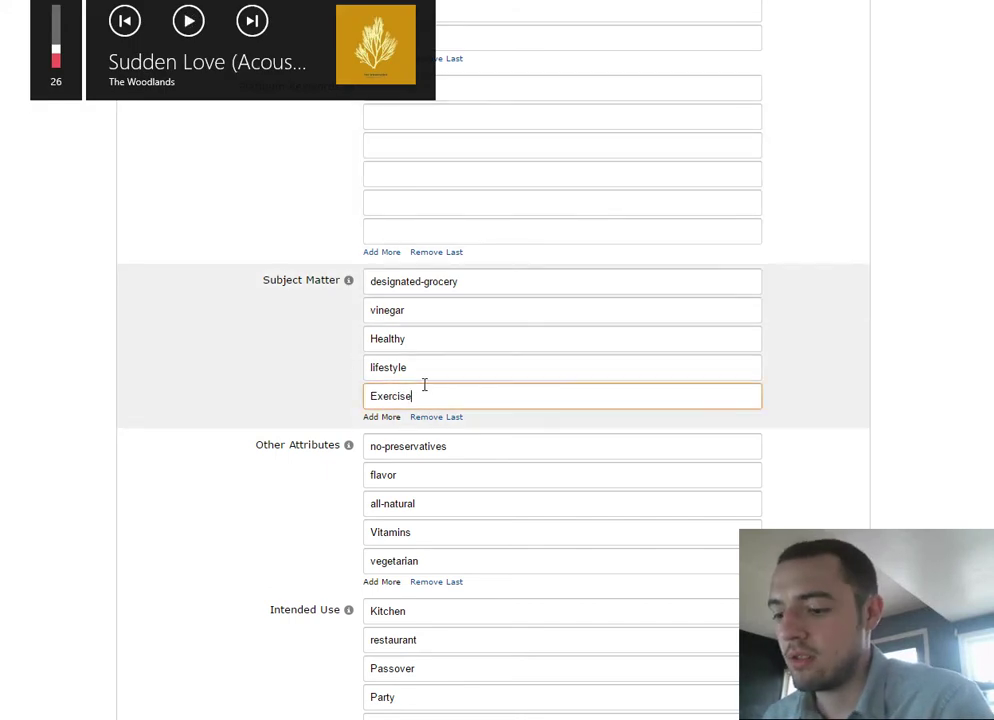
left_click_drag(435, 386, 315, 388)
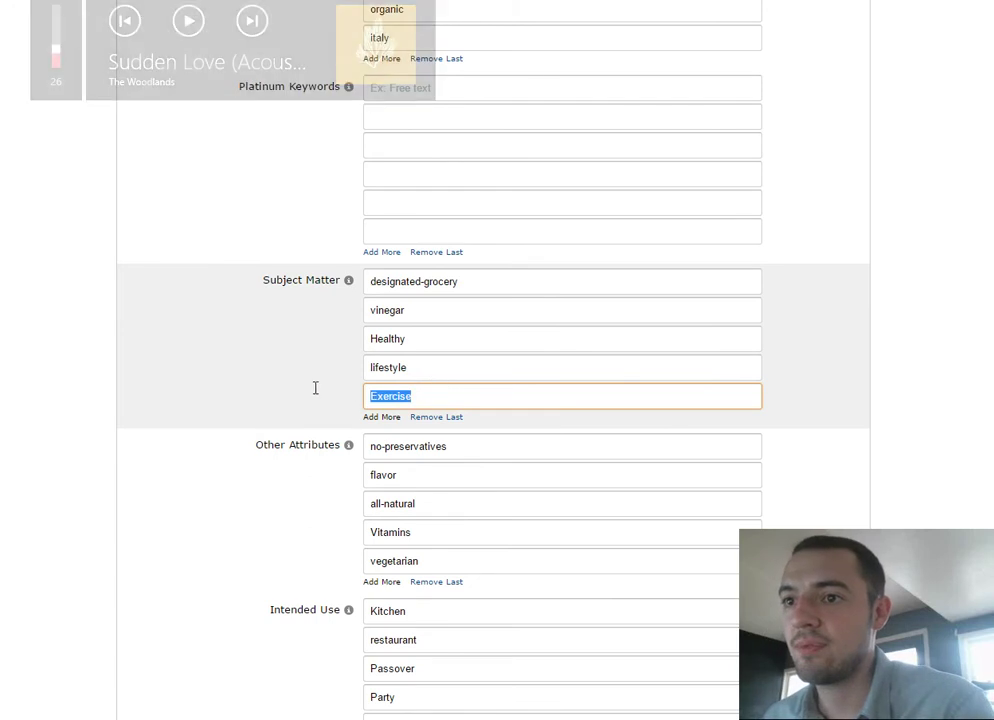
key("BackSpace")
left_click_drag(433, 370, 372, 372)
key("BackSpace")
left_click_drag(419, 337, 375, 346)
key("BackSpace")
left_click_drag(420, 310, 345, 328)
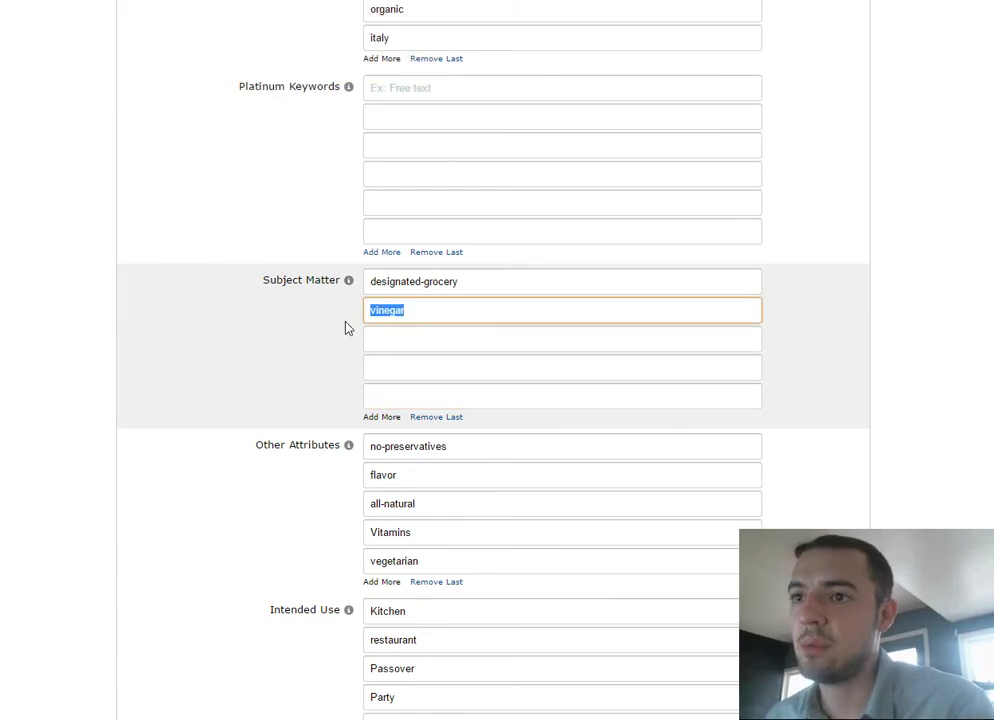
key("BackSpace")
left_click_drag(504, 281, 311, 295)
key("BackSpace")
left_click(313, 319)
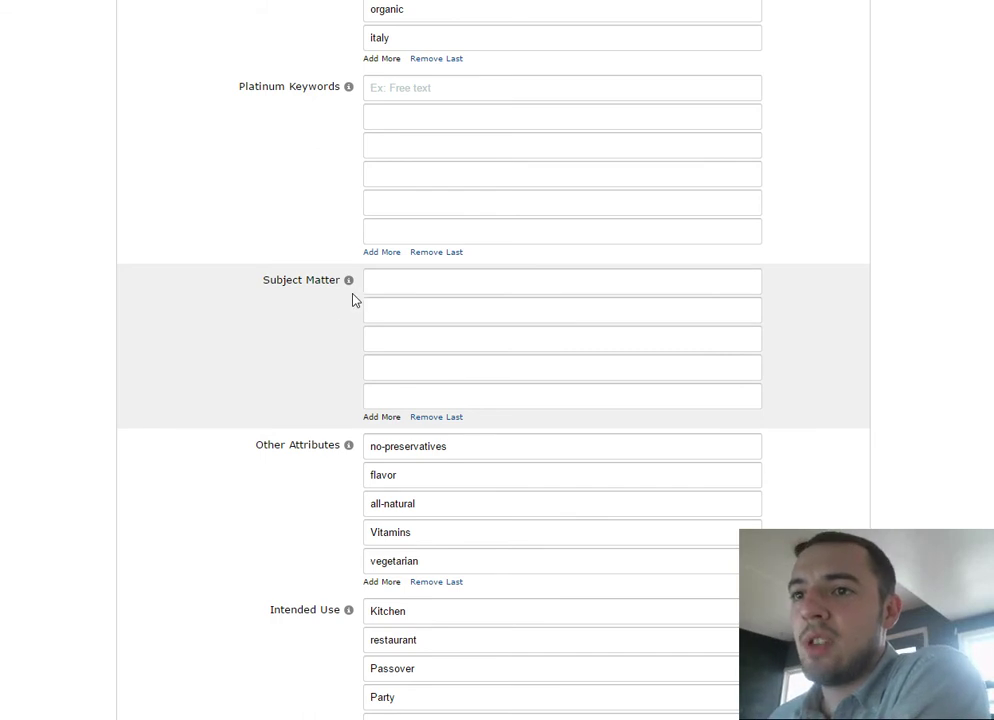
Read the Subject Matter help note and examine the suggested values for its first field
mouse_move(348, 283)
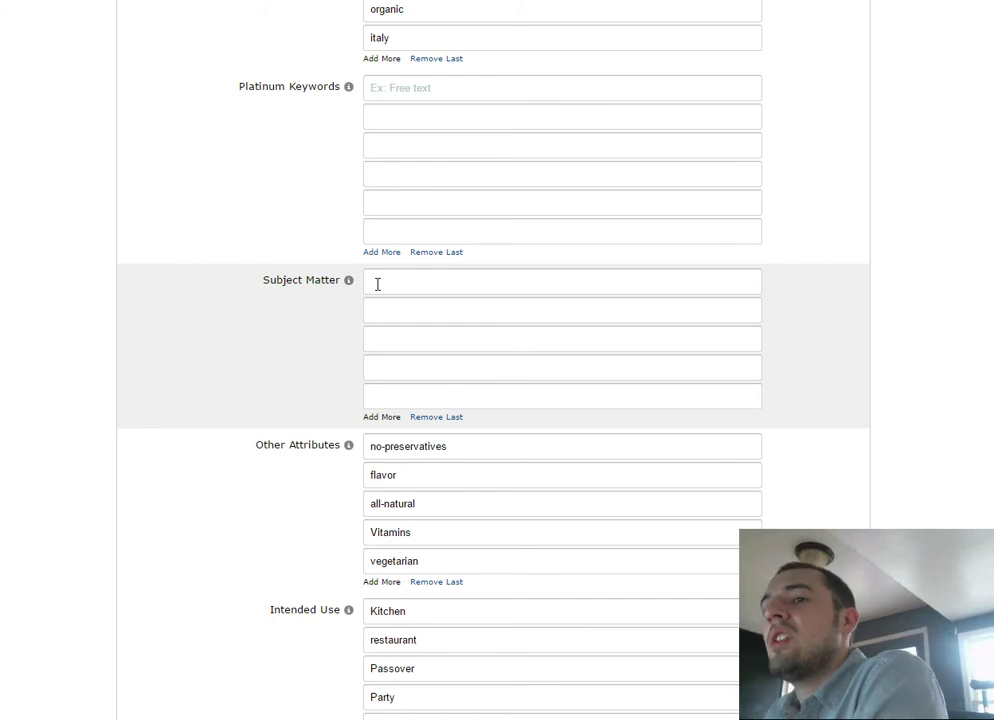
left_click(377, 284)
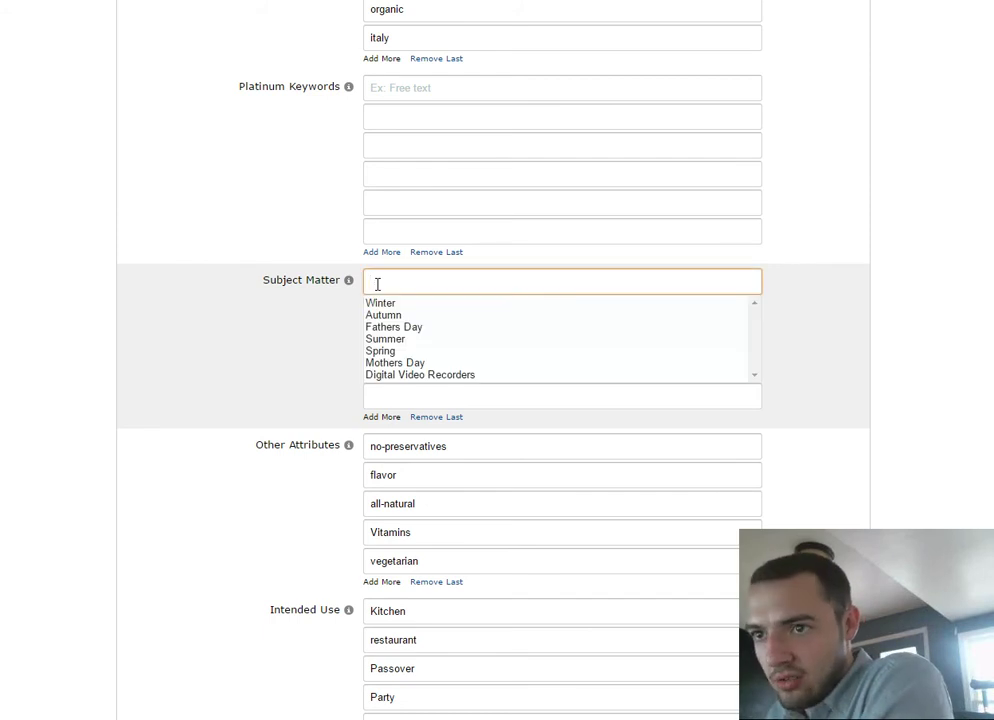
left_click(393, 282)
left_click(393, 282)
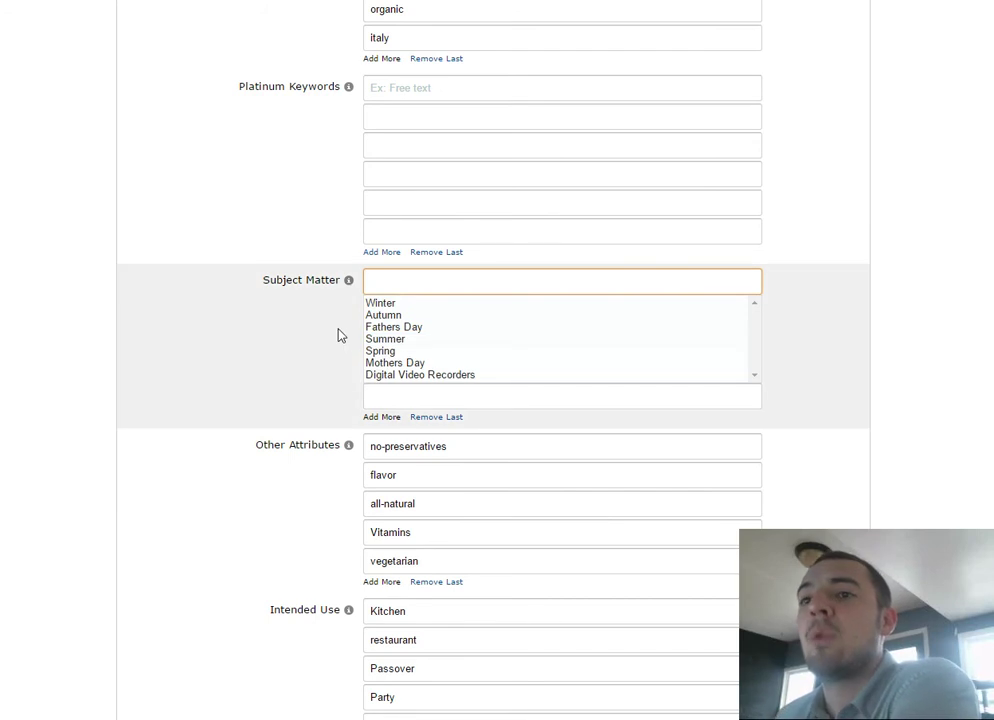
left_click(339, 335)
mouse_move(351, 285)
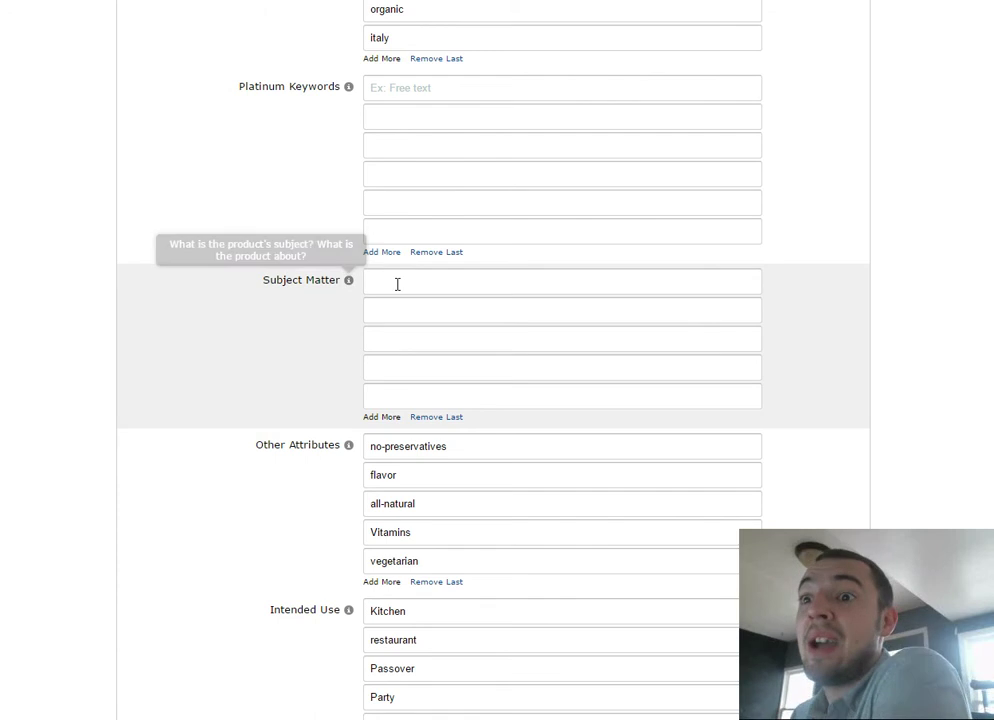
left_click(397, 284)
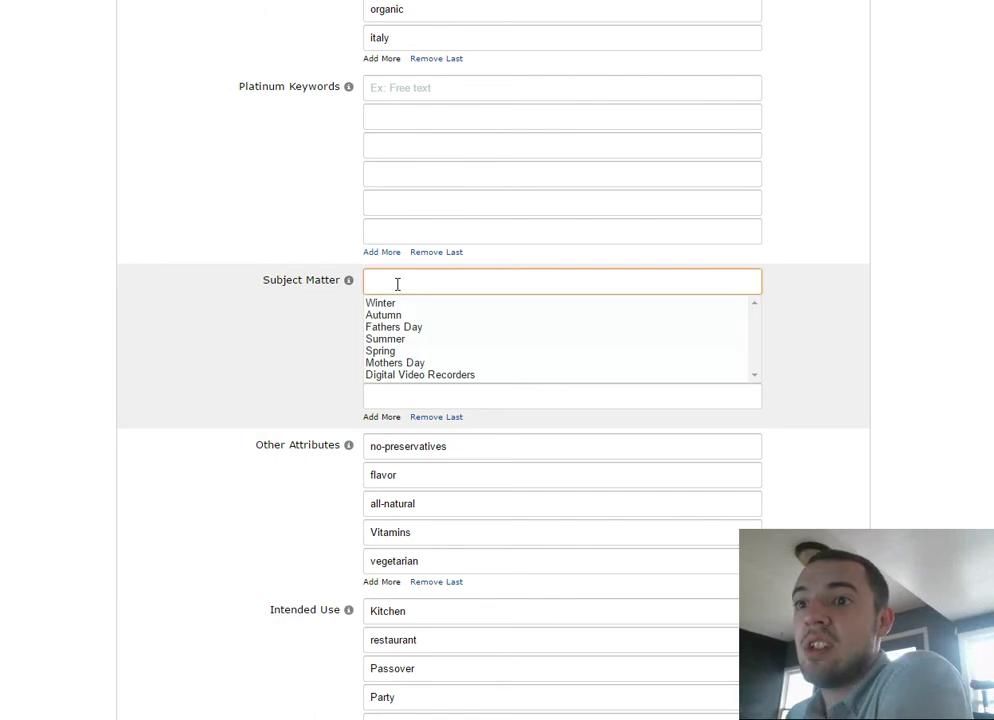
left_click(336, 314)
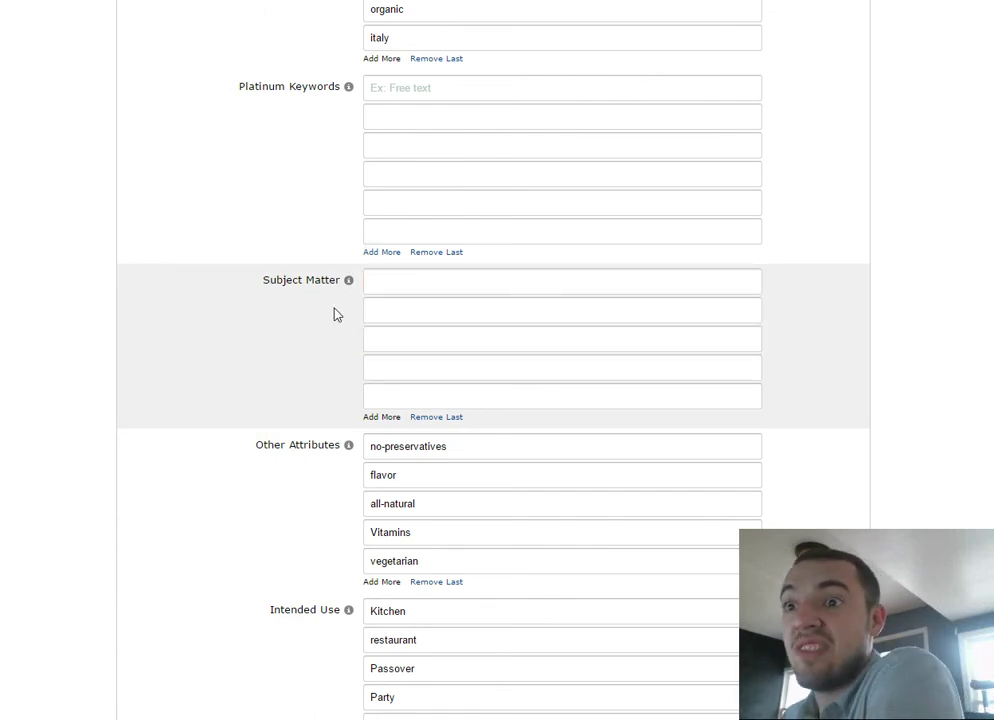
Fill the first four Subject Matter fields with the suggested values Summer, Spring, Fathers Day and Mothers Day
left_click(394, 284)
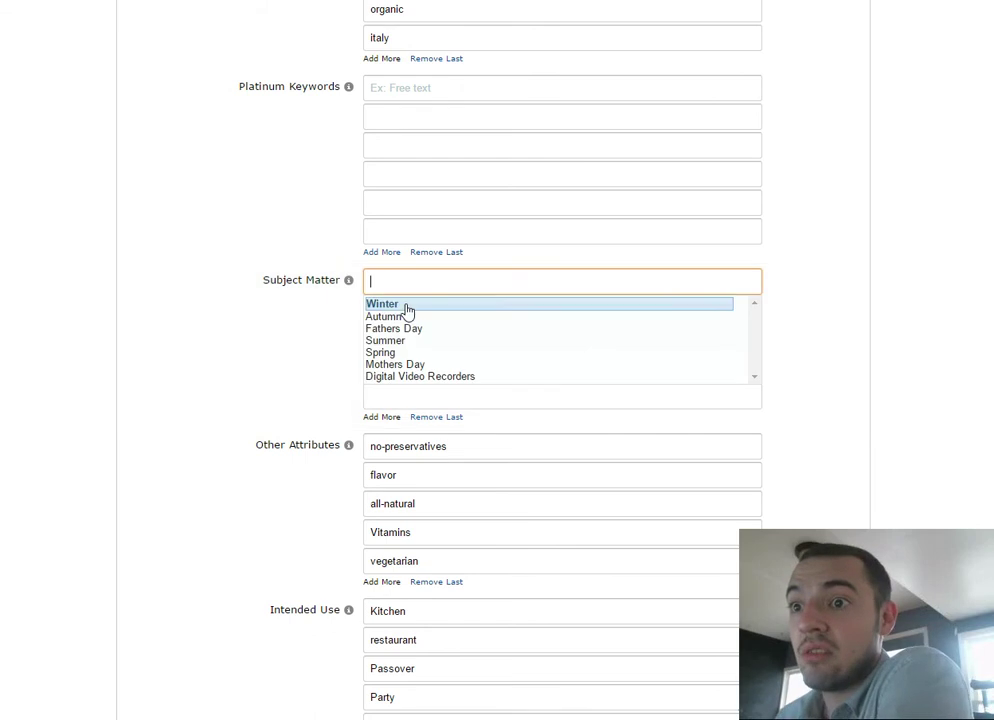
left_click(412, 341)
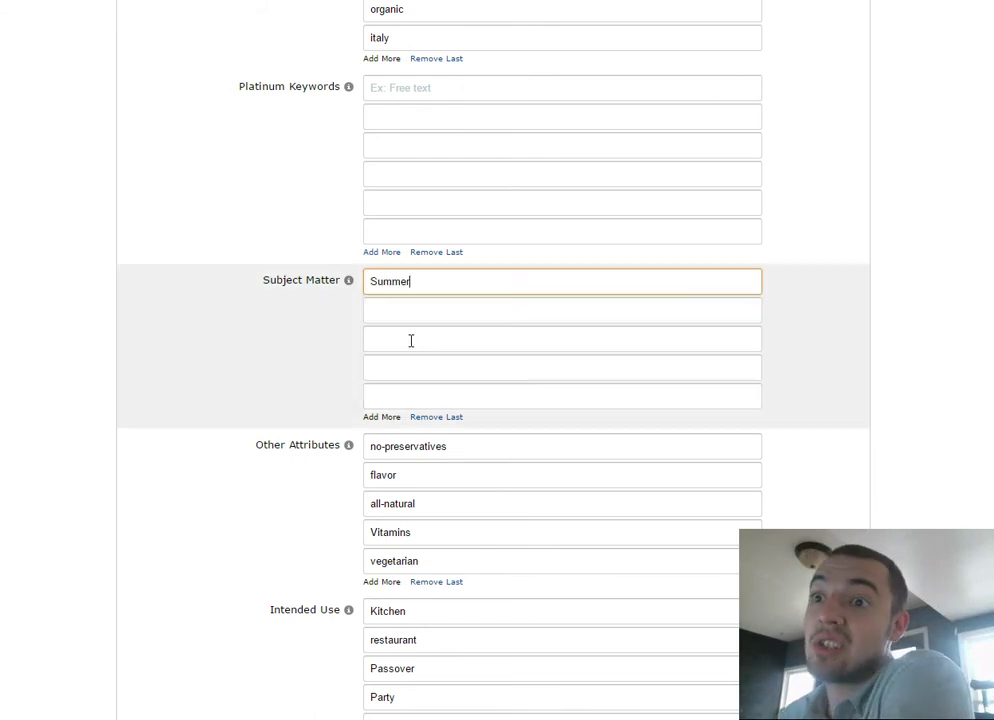
left_click(412, 318)
left_click(401, 380)
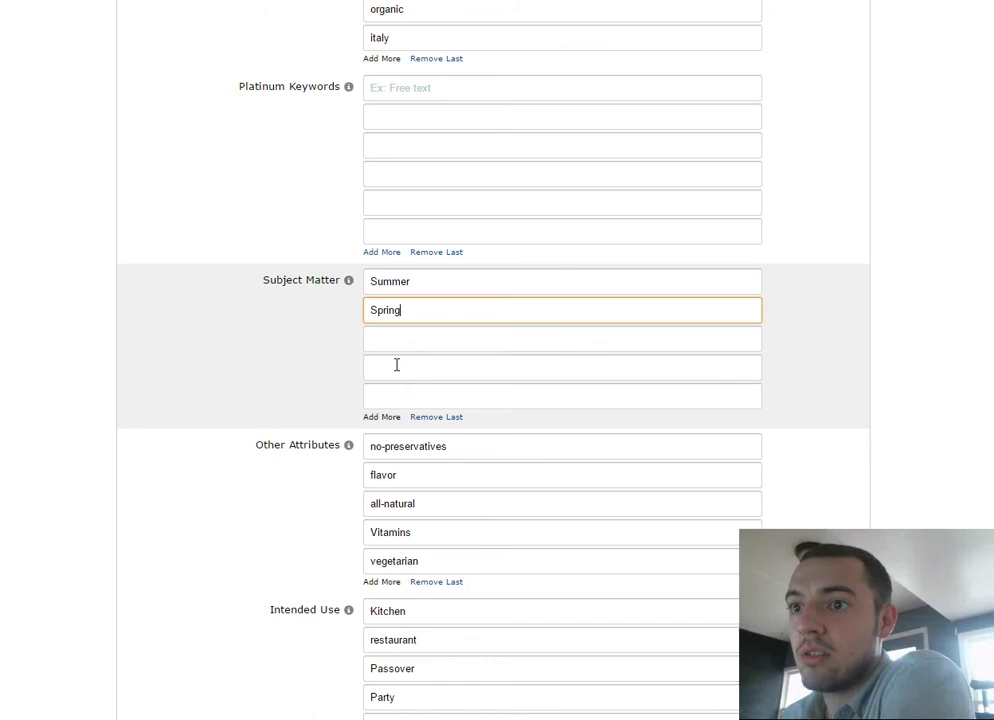
left_click(400, 348)
left_click(410, 384)
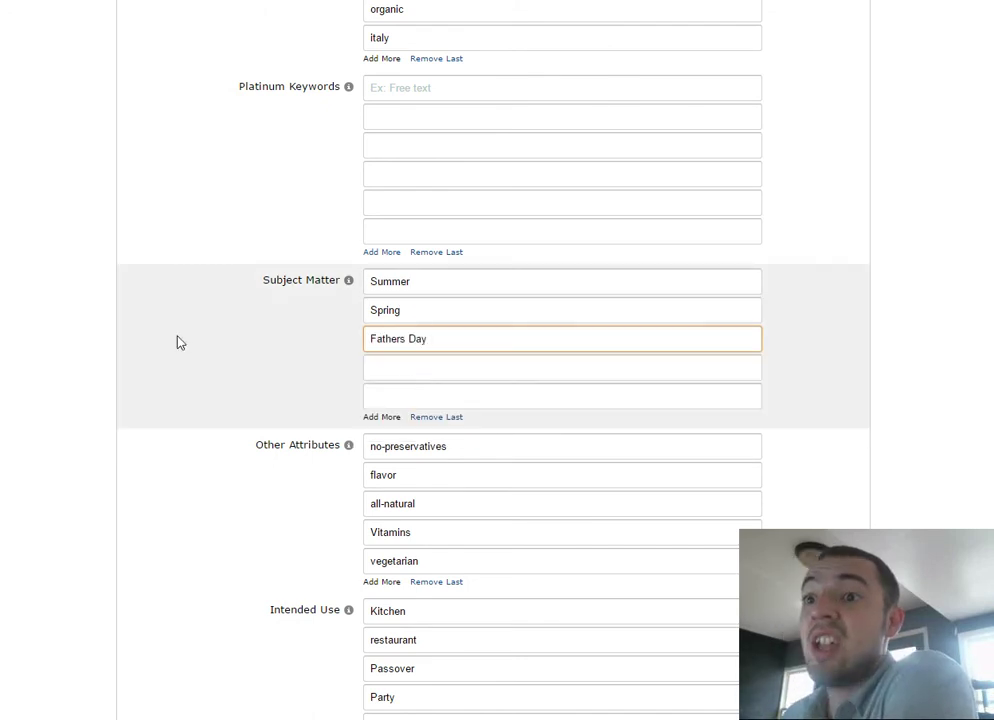
left_click(322, 362)
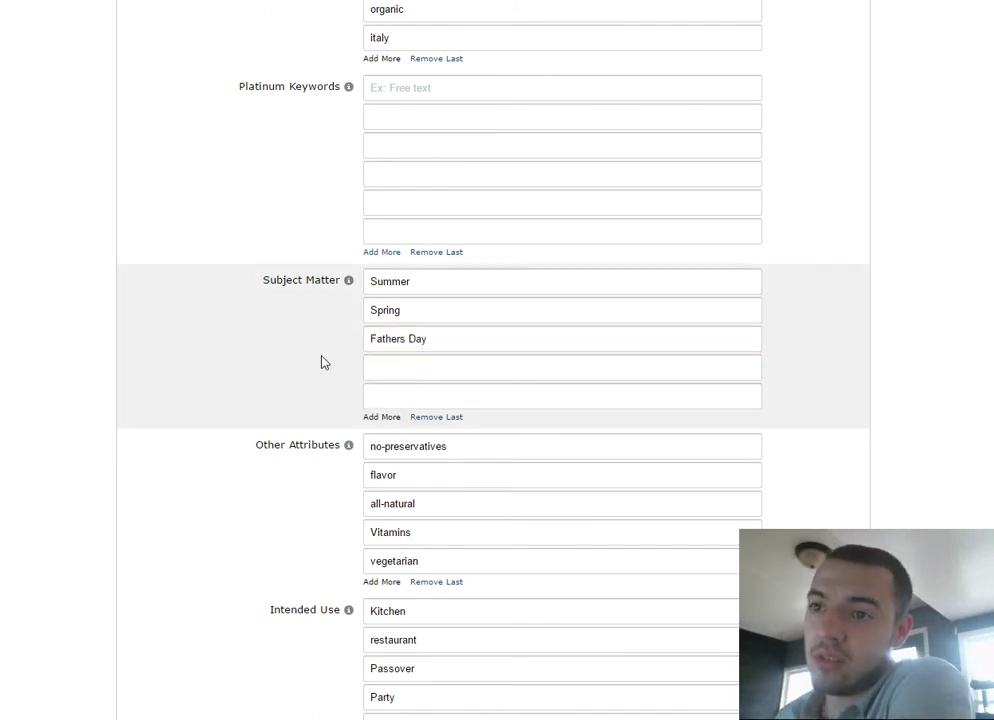
left_click(446, 370)
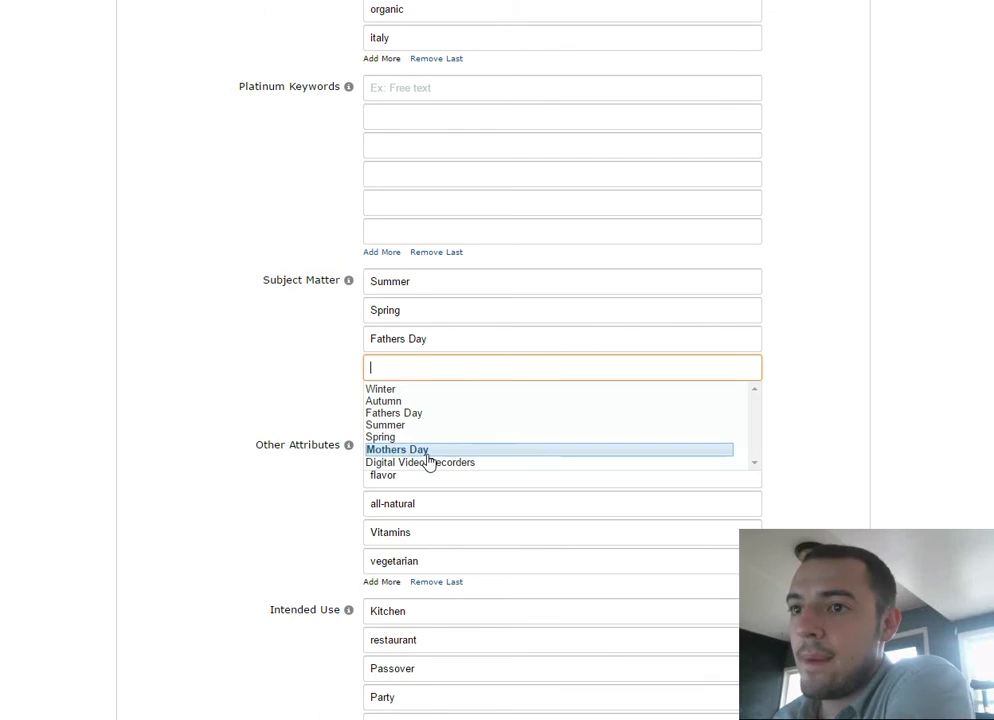
left_click(427, 455)
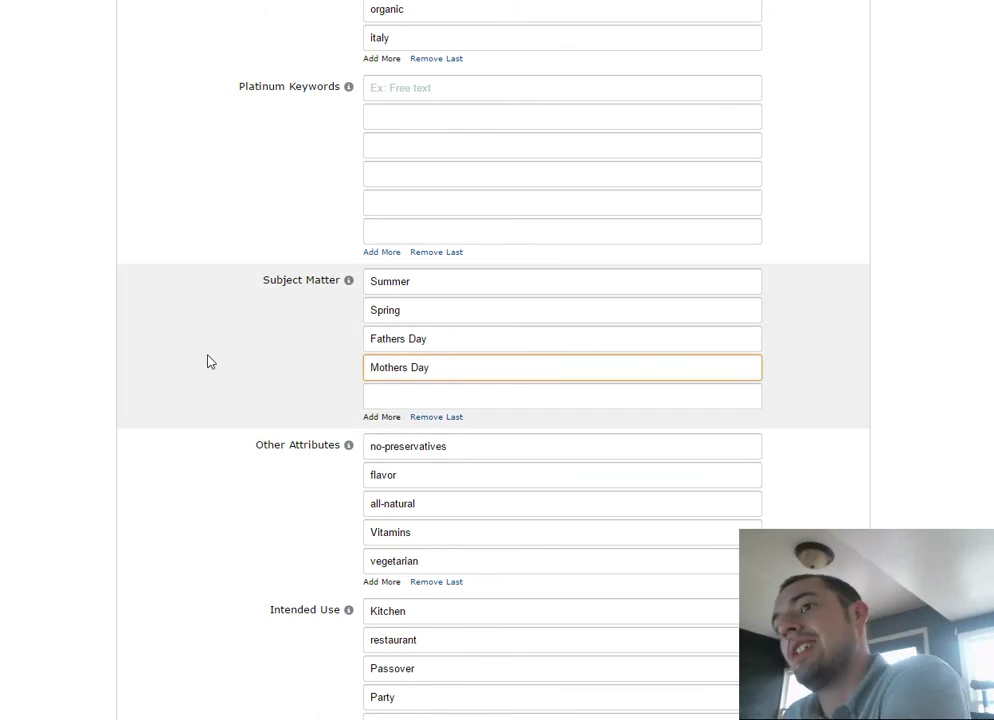
Review the four filled Subject Matter entries and read the attribute's help note
left_click(209, 362)
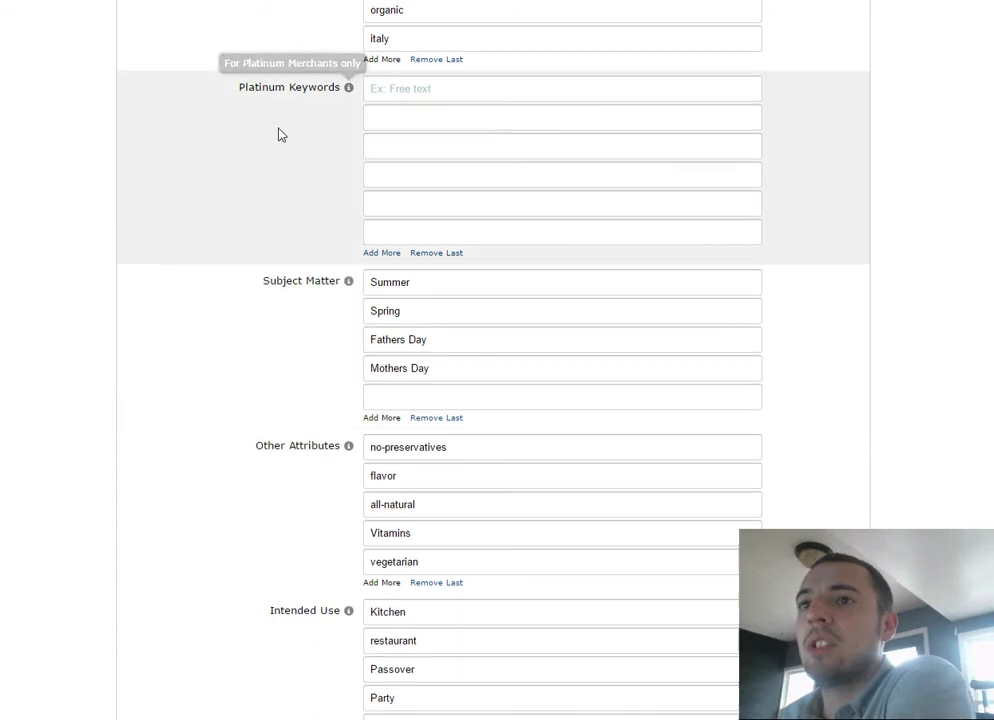
scroll(266, 20, "up", 1)
scroll(488, 399, "down", 1)
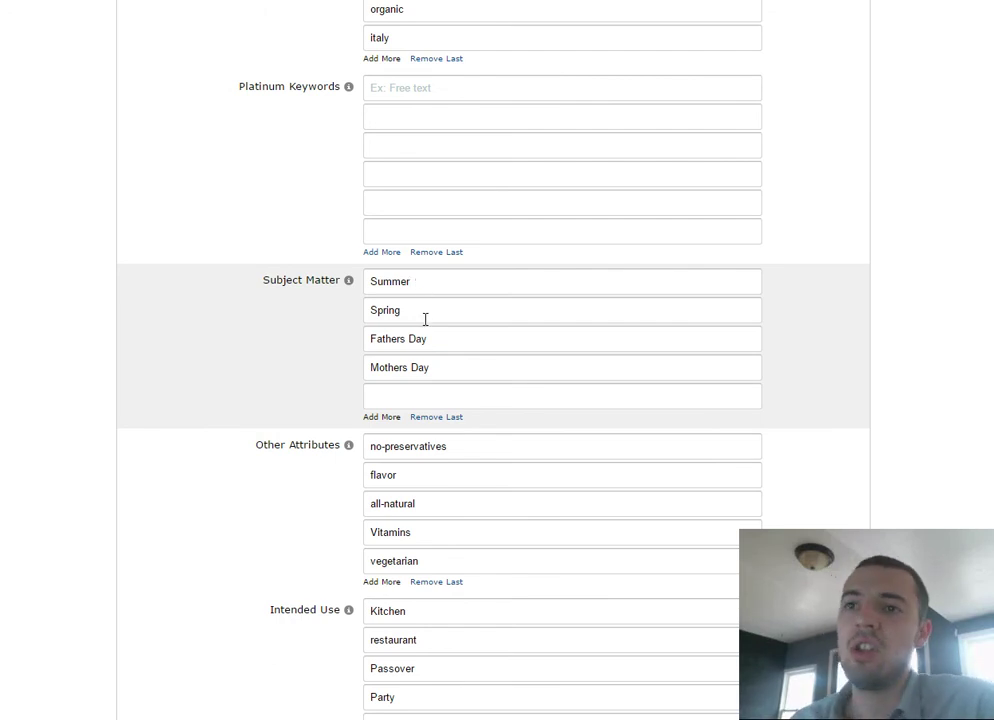
left_click(424, 287)
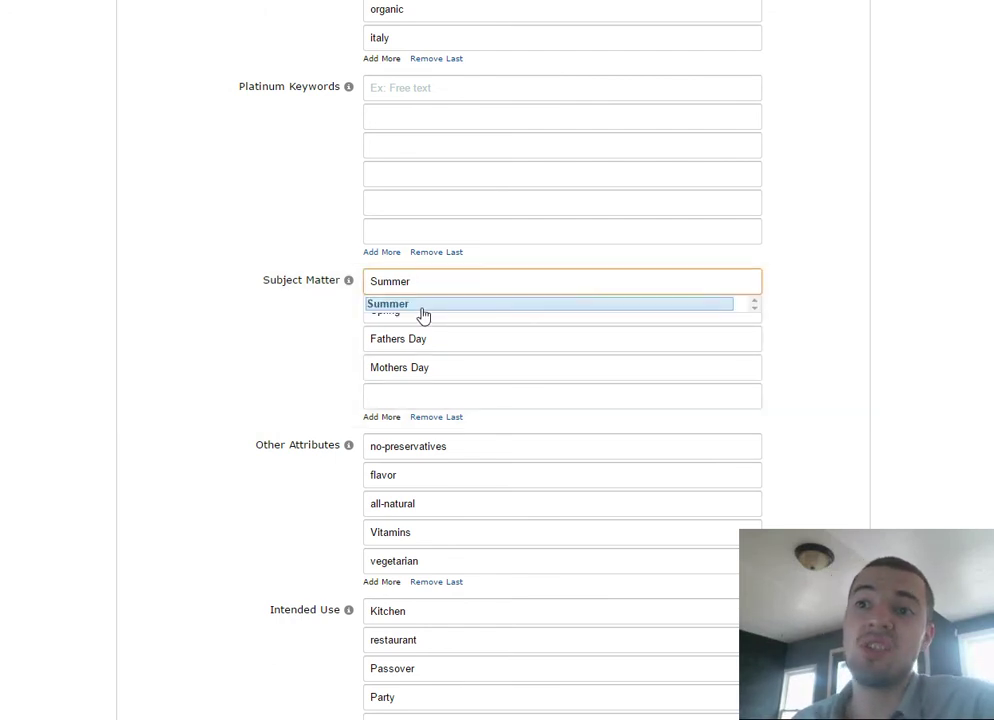
left_click(419, 305)
left_click(341, 311)
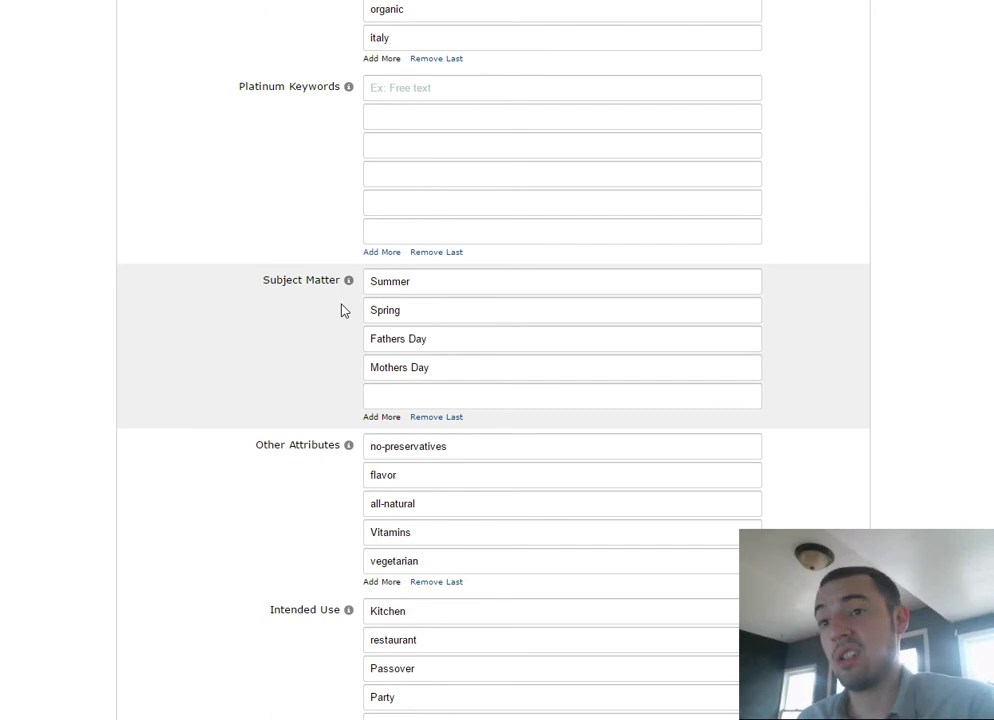
mouse_move(349, 283)
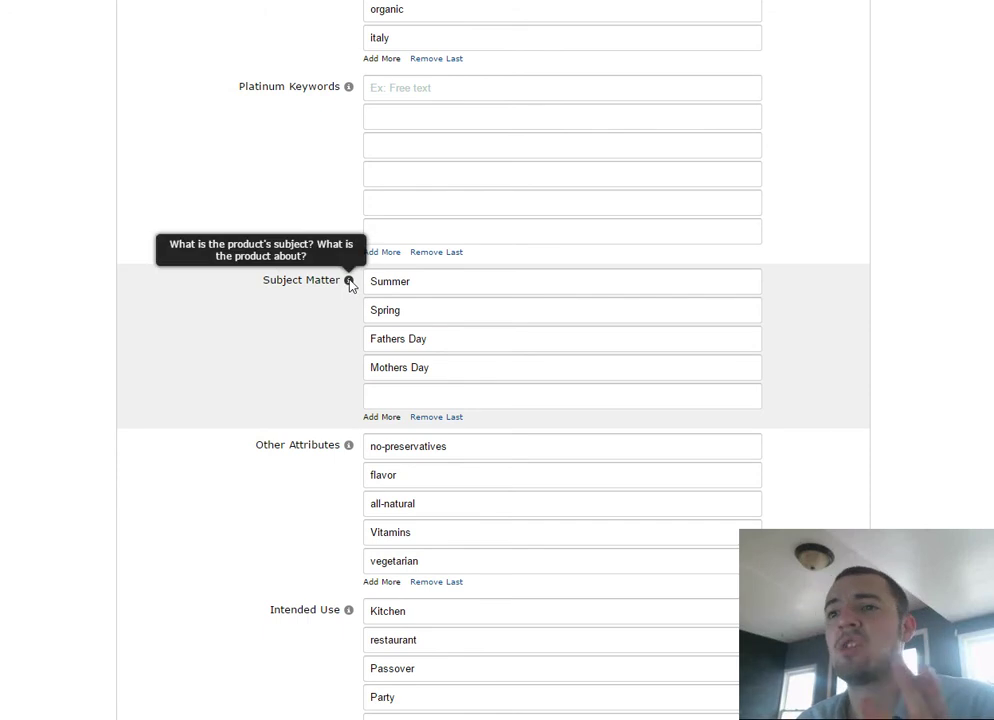
left_click(404, 396)
left_click(355, 398)
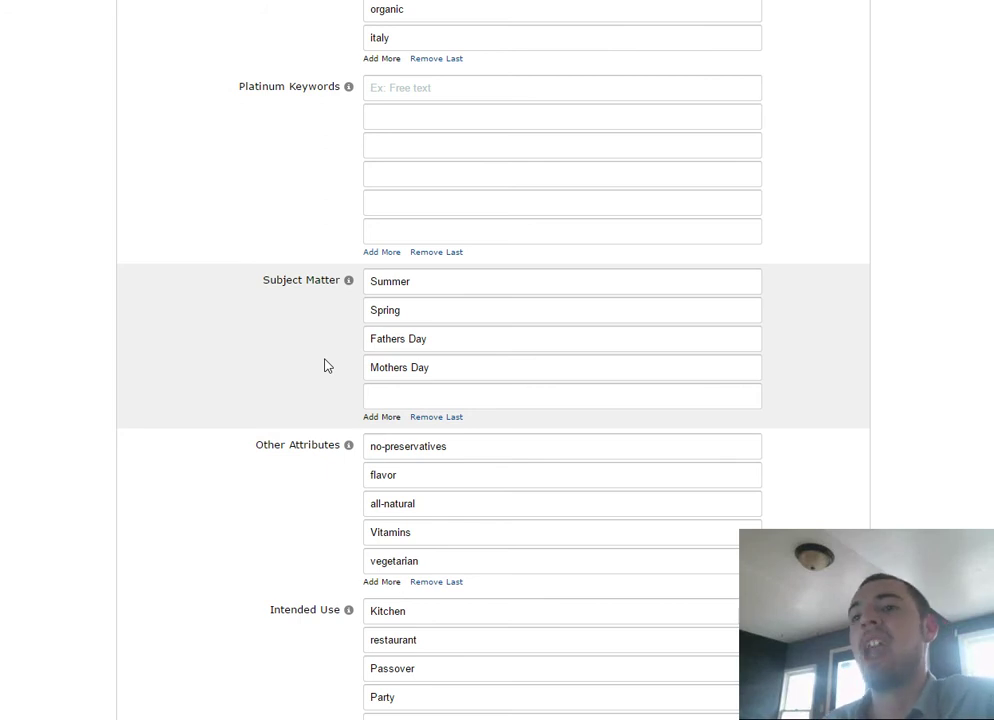
left_click(382, 396)
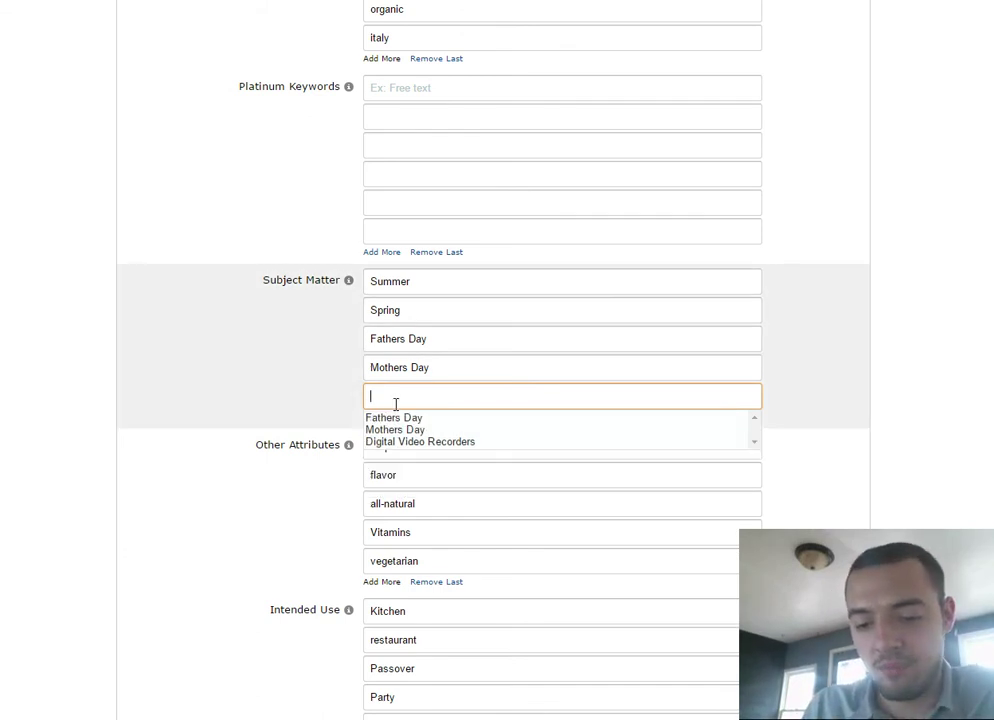
type("kosher")
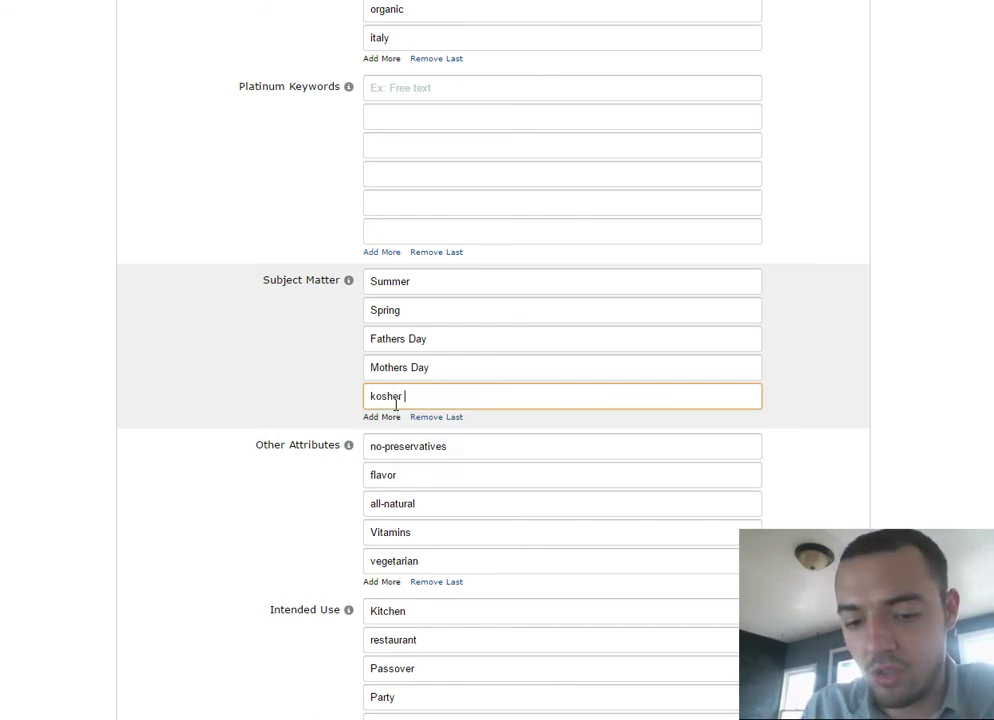
type(" jewish")
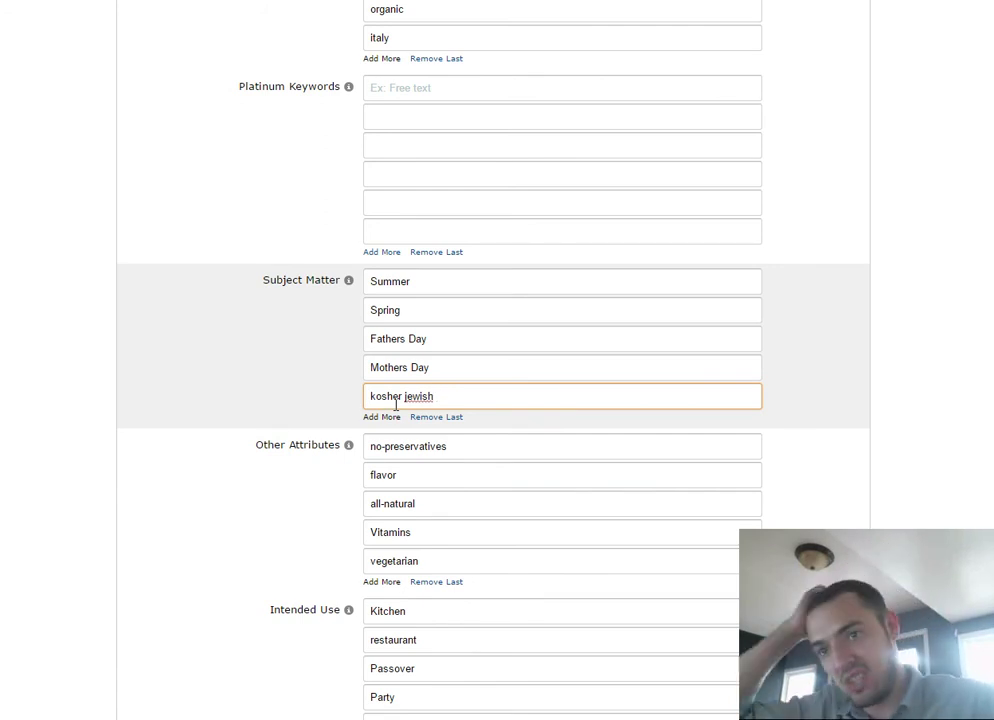
key("BackSpace")
key("BackSpace")
key("BackSpace")
key("BackSpace")
key("BackSpace")
key("BackSpace")
key("BackSpace")
key("BackSpace")
key("BackSpace")
key("BackSpace")
key("BackSpace")
key("BackSpace")
key("BackSpace")
key("BackSpace")
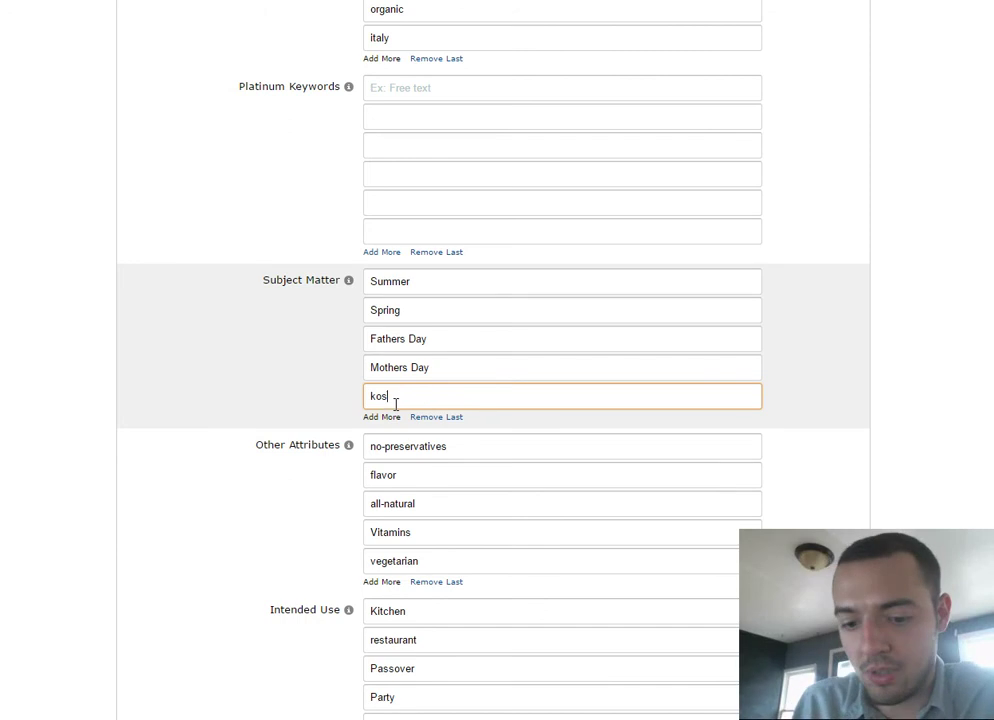
type("hgjhjtdshgj4r")
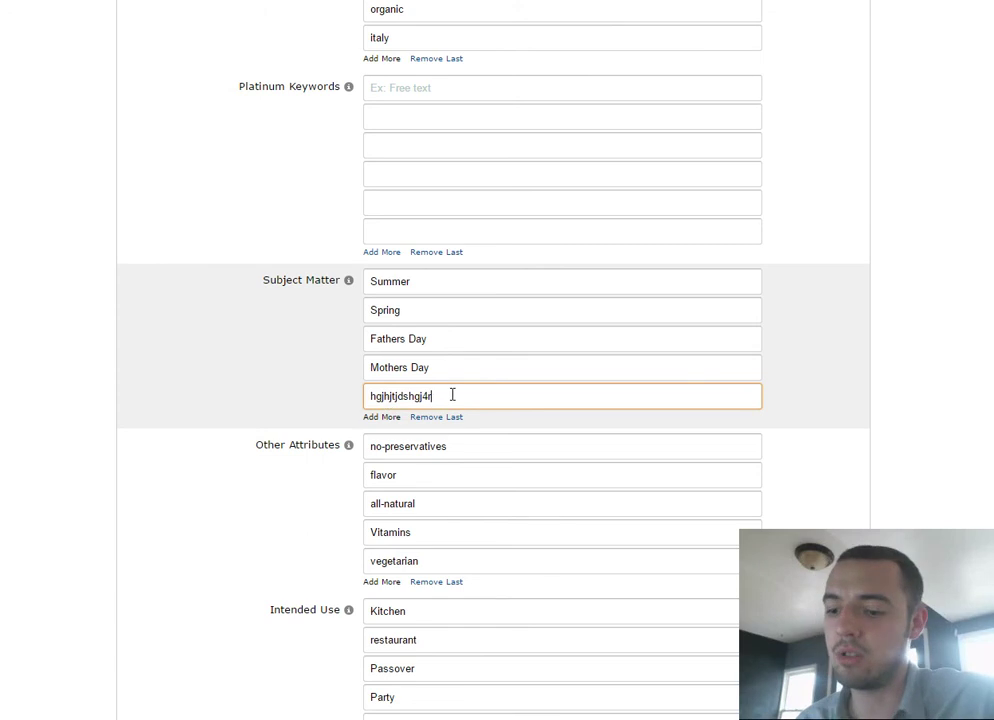
key("BackSpace")
key("BackSpace")
key("BackSpace")
key("BackSpace")
key("BackSpace")
key("BackSpace")
key("BackSpace")
key("BackSpace")
key("BackSpace")
key("BackSpace")
key("BackSpace")
key("BackSpace")
key("BackSpace")
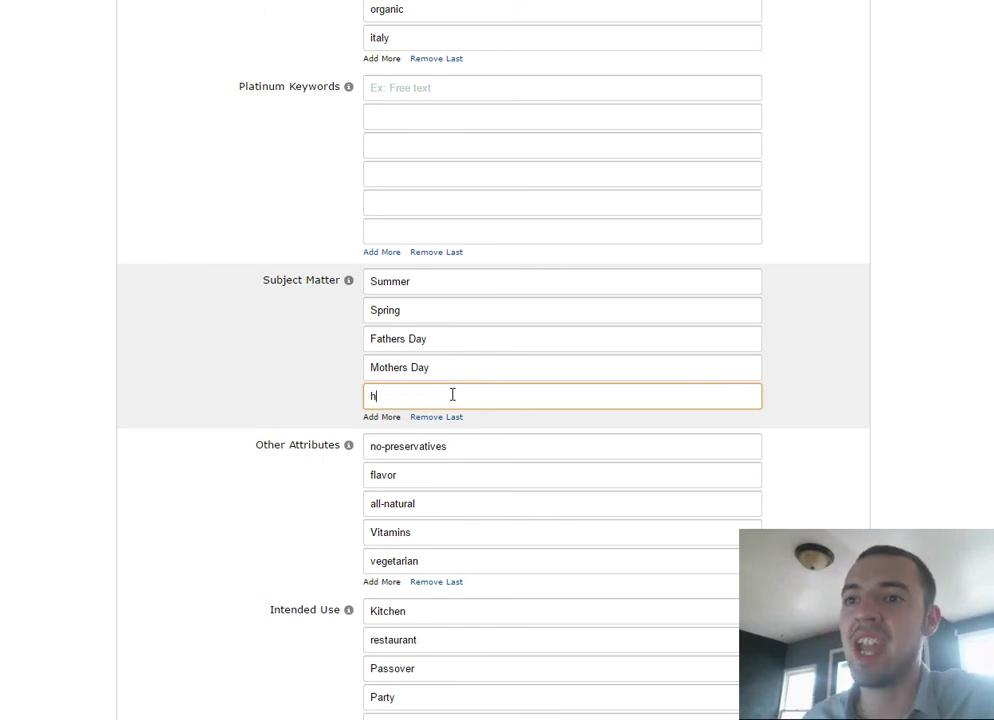
left_click(344, 401)
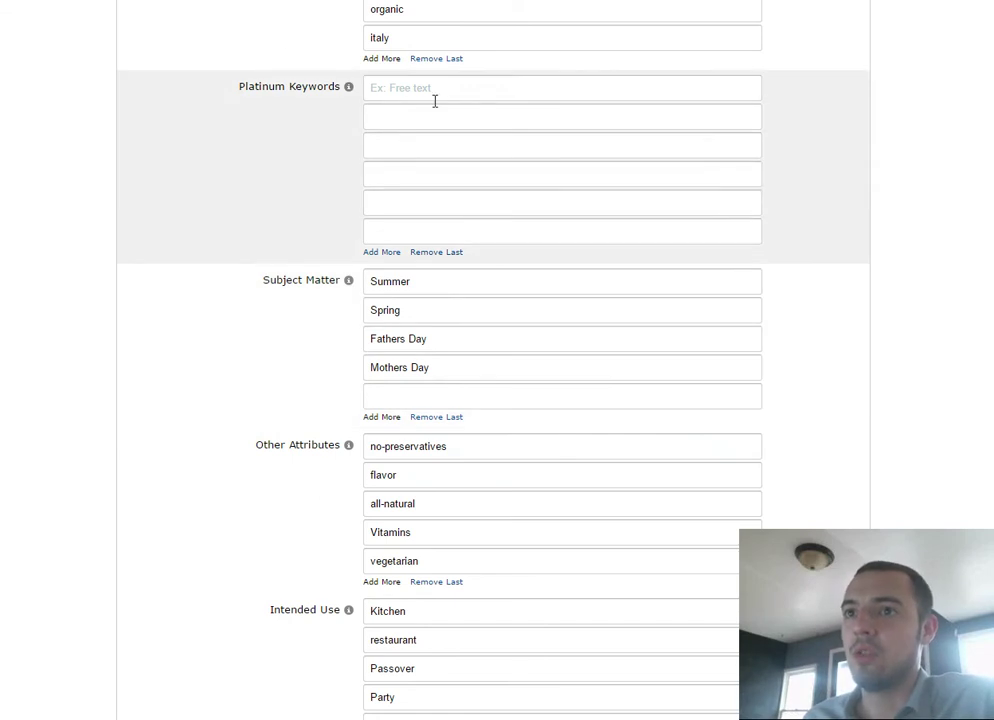
Clear the vegetarian entry from the last Other Attributes field
left_click(415, 86)
scroll(244, 170, "down", 3)
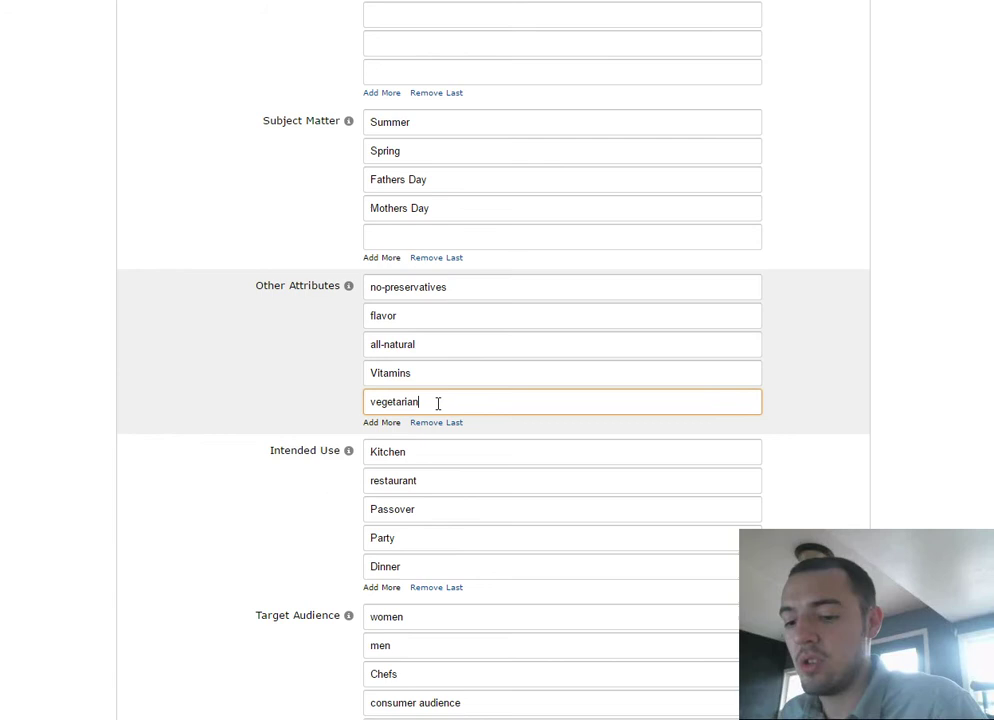
key("BackSpace")
key("BackSpace")
key("BackSpace")
key("BackSpace")
key("BackSpace")
key("BackSpace")
key("BackSpace")
key("BackSpace")
key("BackSpace")
key("BackSpace")
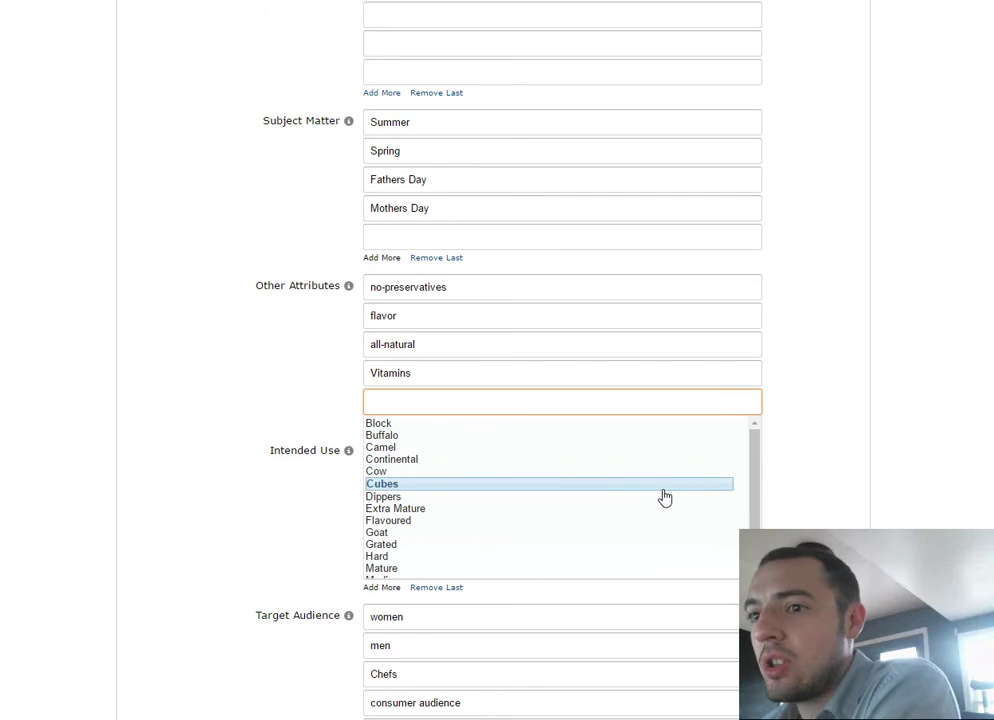
Examine the full list of suggested values for the emptied Other Attributes field
scroll(660, 490, "down", 2)
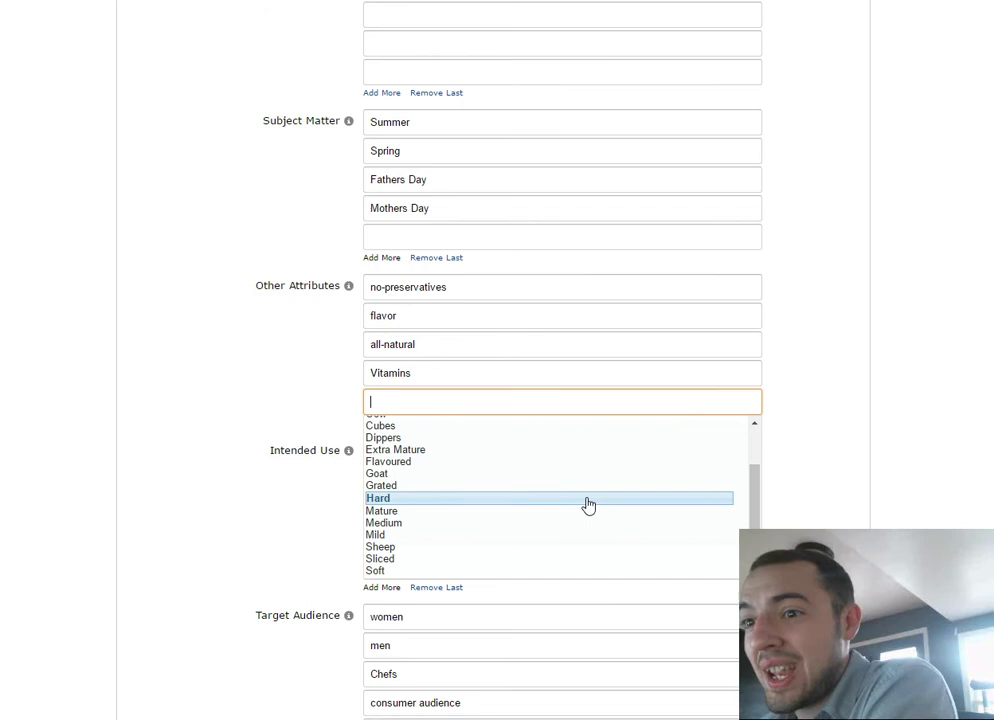
scroll(585, 514, "down", 1)
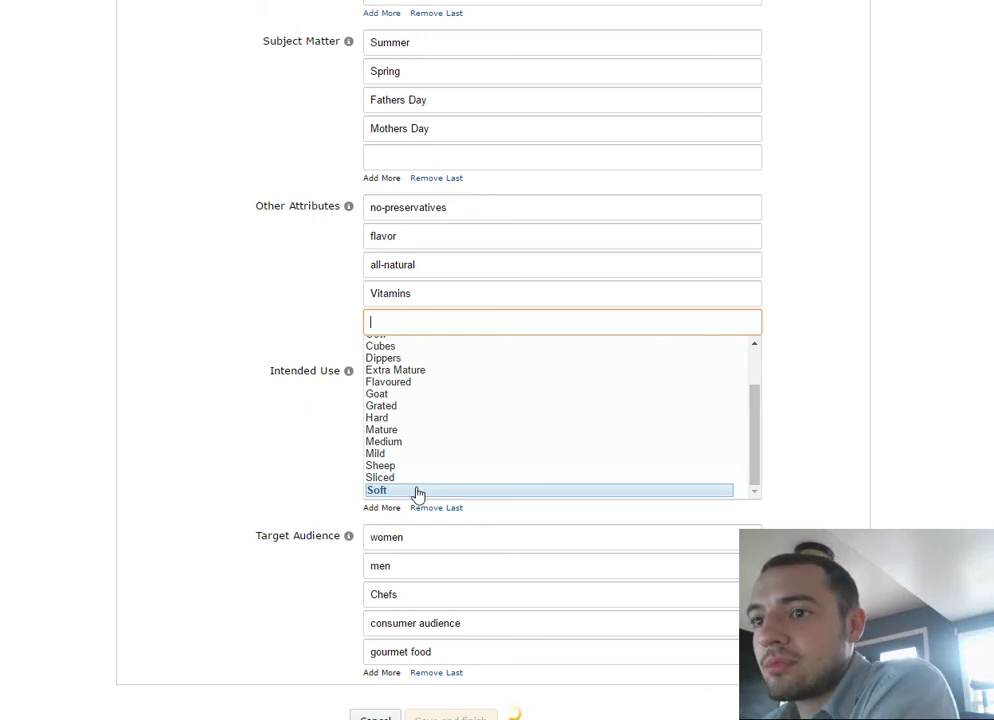
scroll(402, 457, "up", 5)
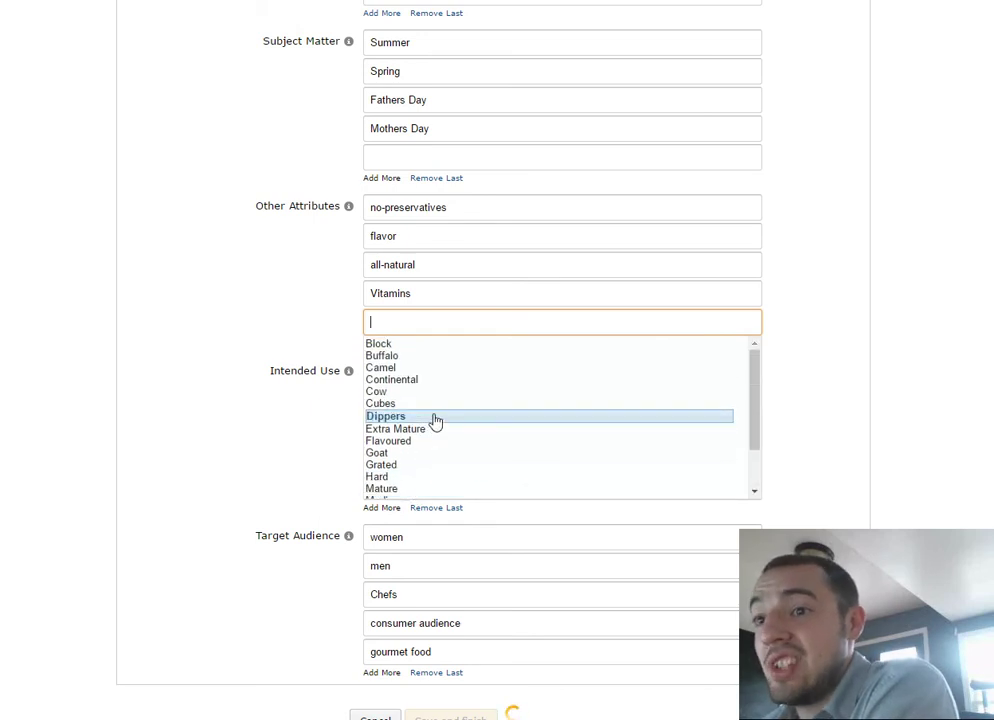
scroll(466, 522, "down", 2)
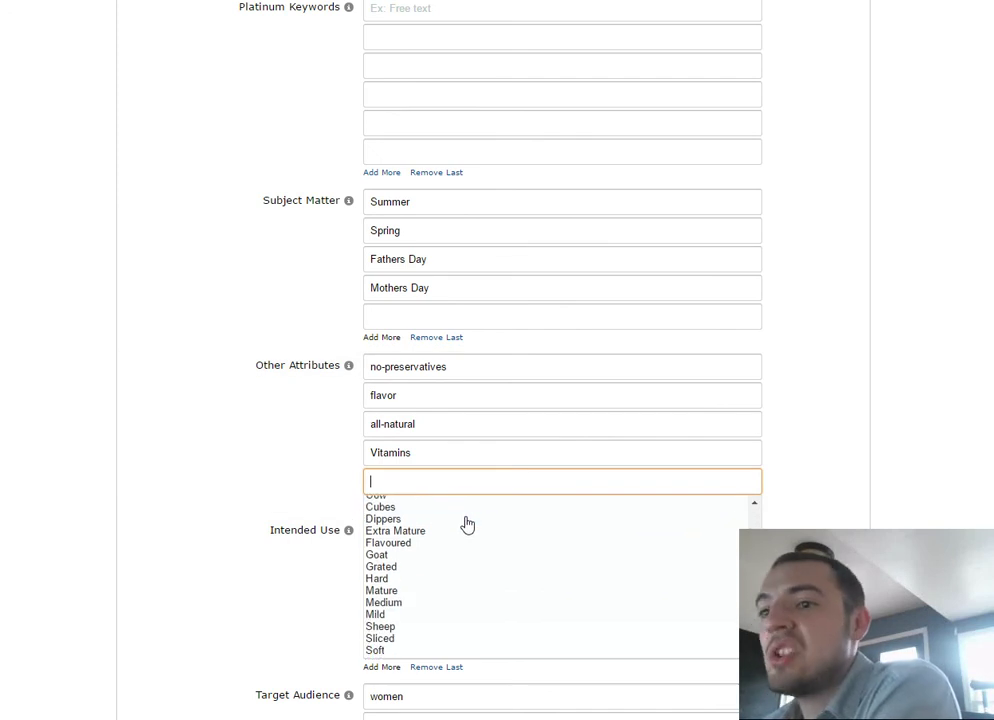
scroll(463, 539, "up", 2)
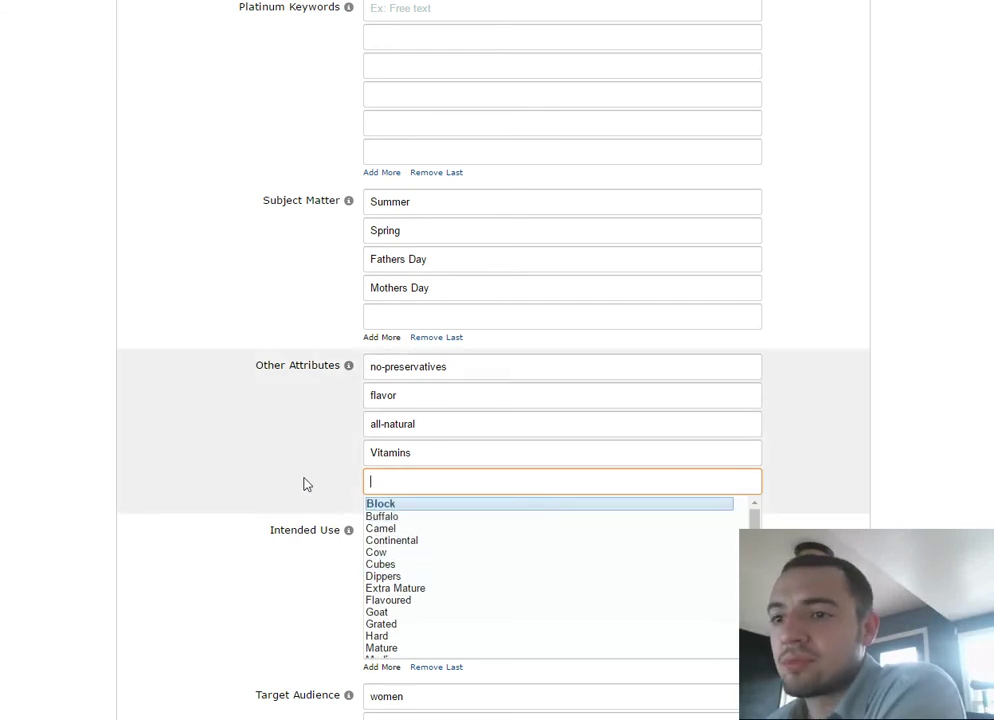
left_click(350, 498)
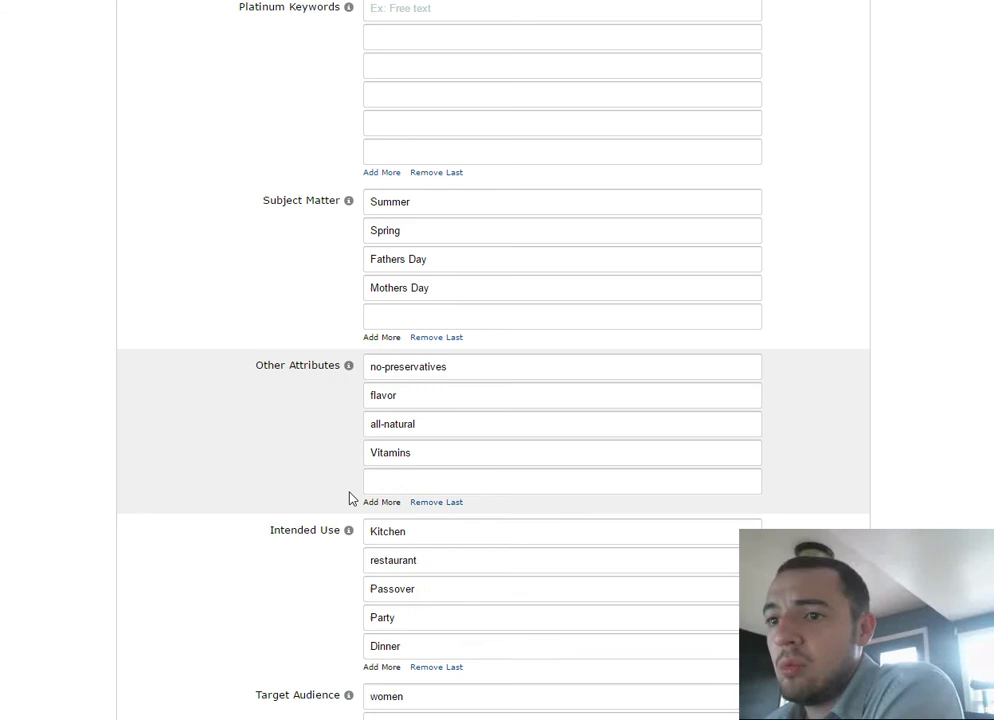
left_click(412, 452)
left_click(406, 480)
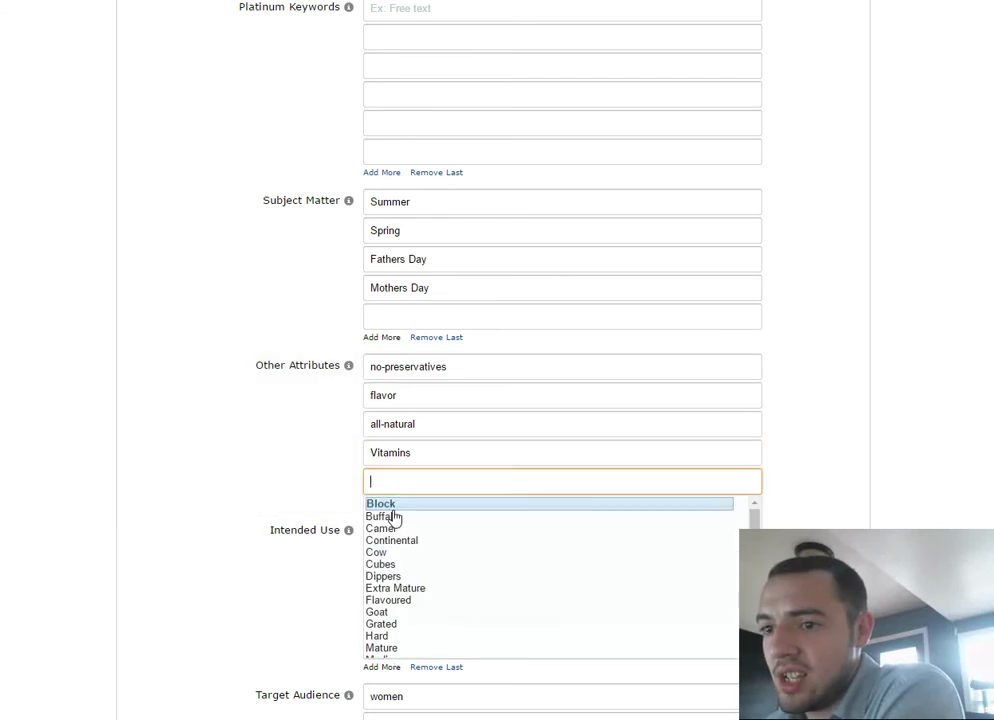
scroll(410, 575, "down", 2)
left_click(328, 484)
Clear the remaining Other Attributes entries: Vitamins, all-natural, flavor and no-preservatives
key("shift+Tab")
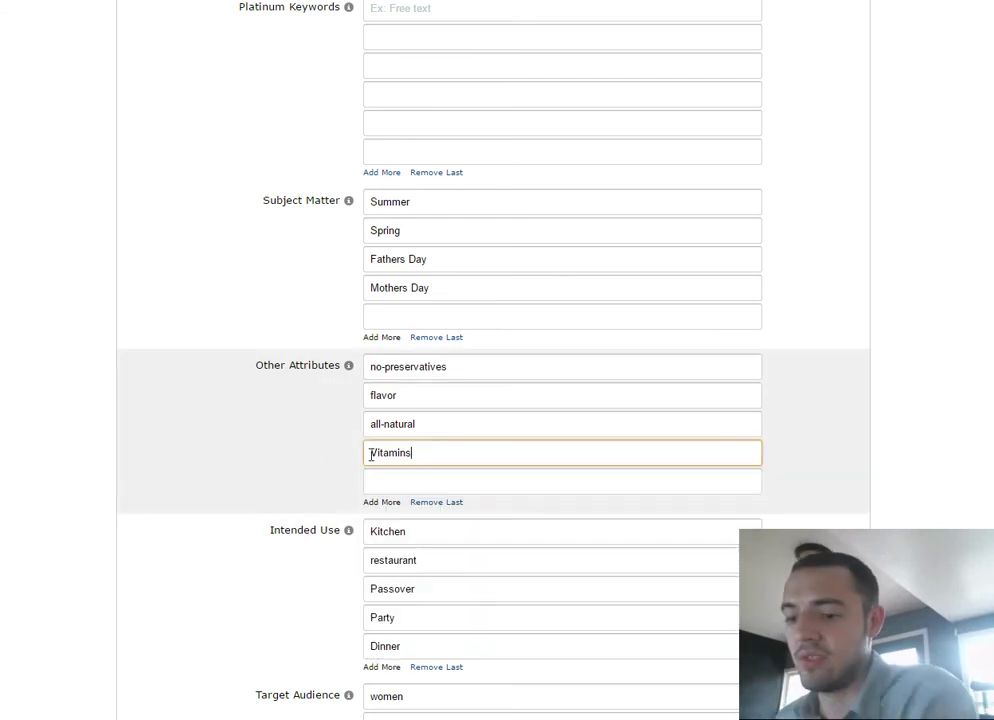
key("BackSpace")
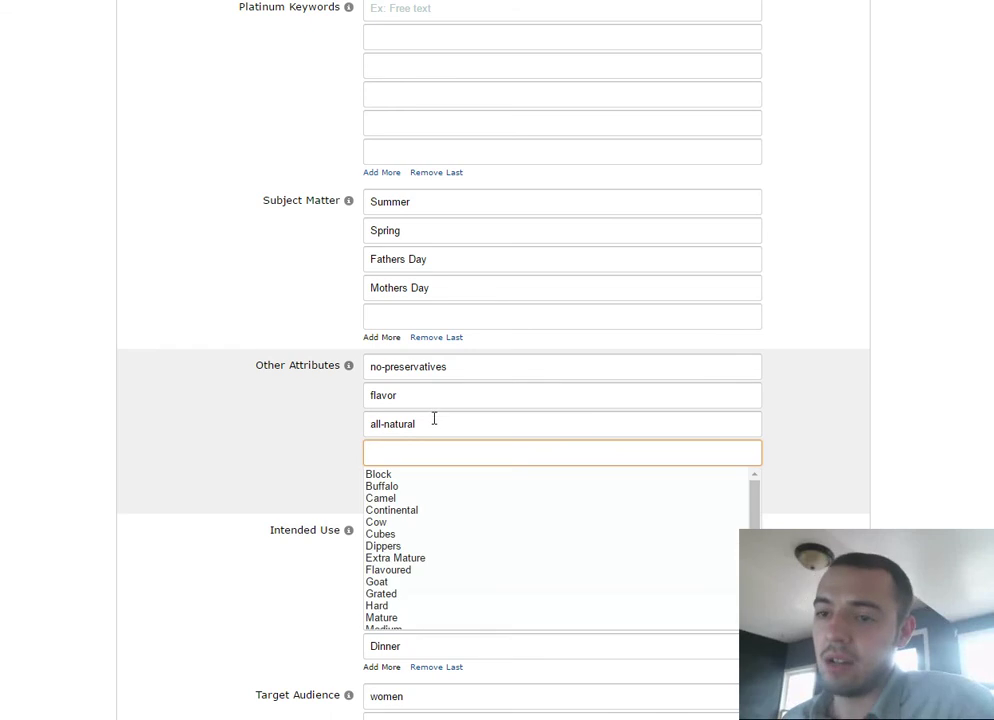
scroll(432, 545, "down", 4)
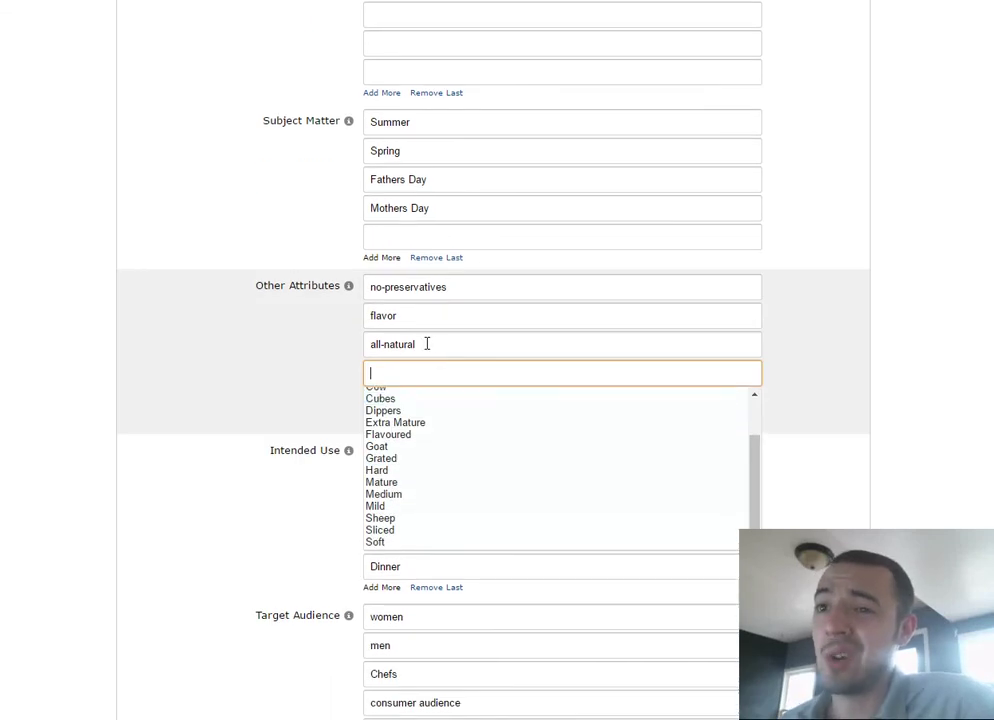
key("shift+Tab")
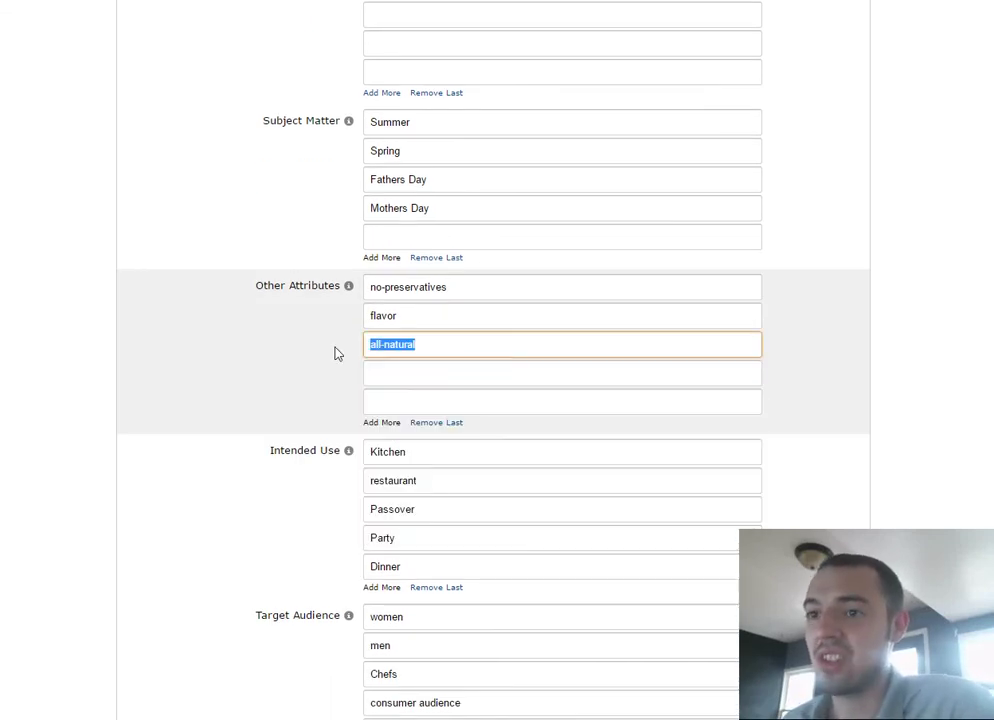
key("BackSpace")
key("shift+Tab")
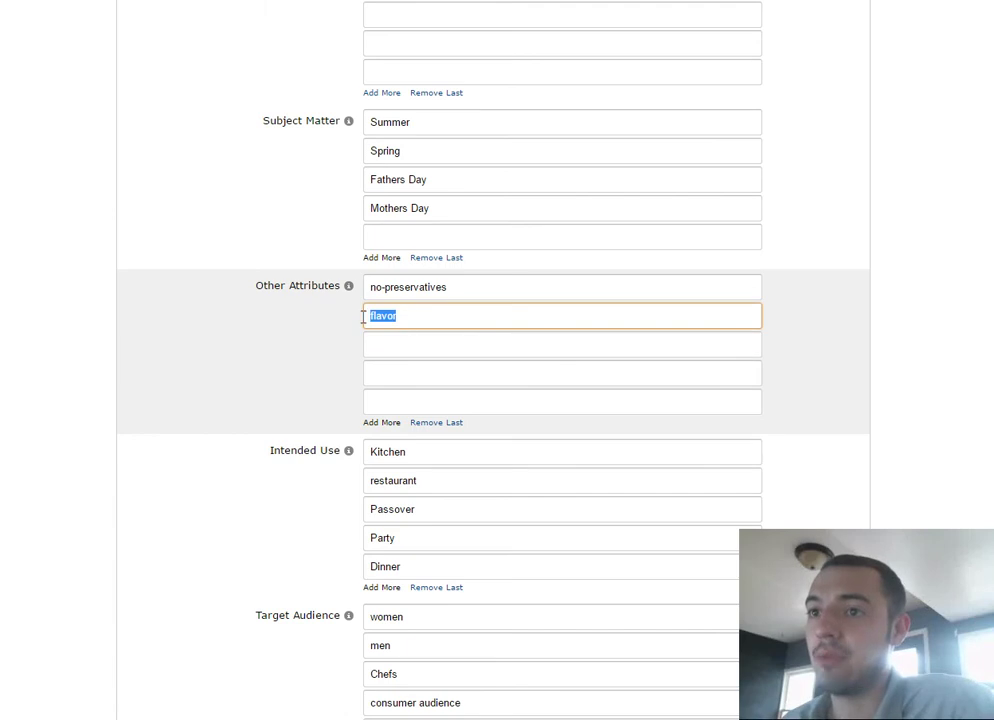
left_click(422, 340)
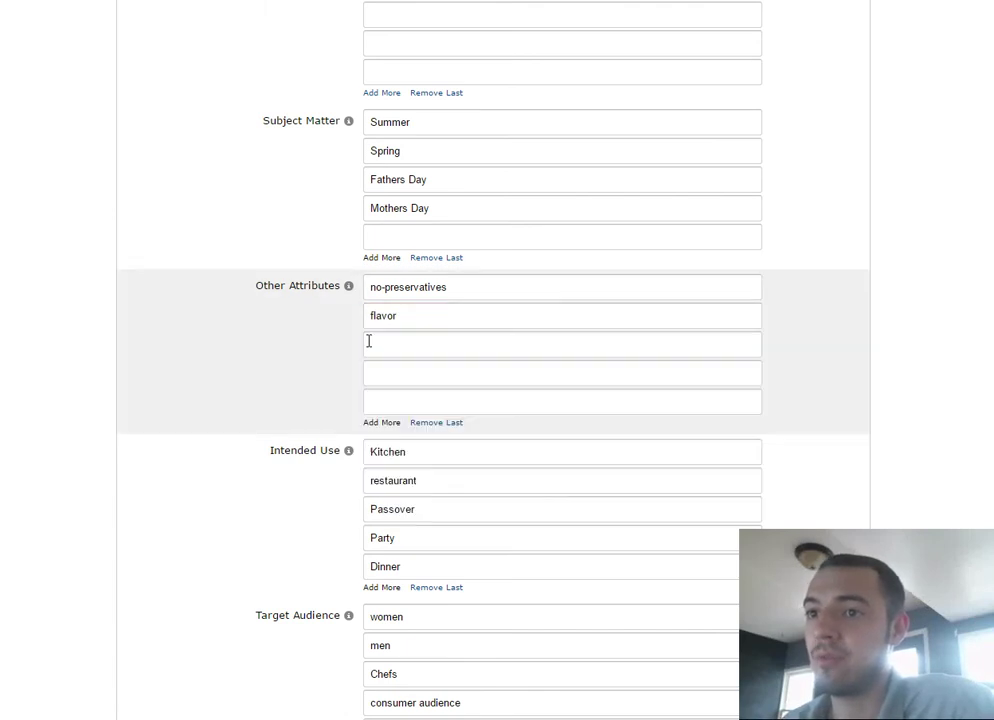
key("shift+Tab")
key("BackSpace")
left_click(479, 286)
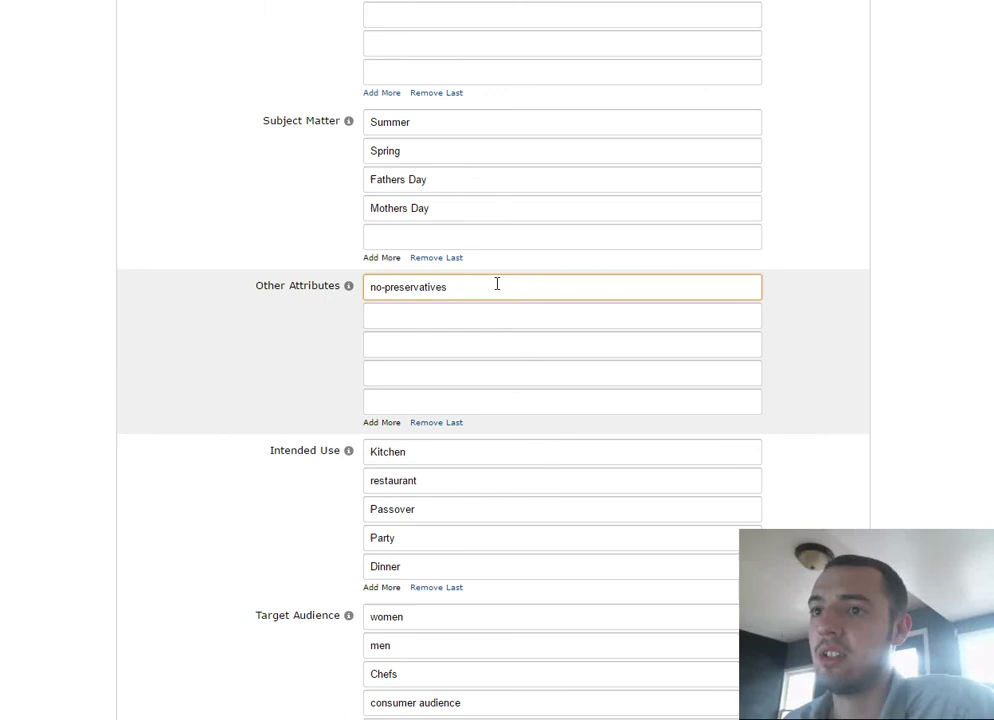
left_click_drag(497, 284, 366, 291)
key("BackSpace")
left_click(277, 337)
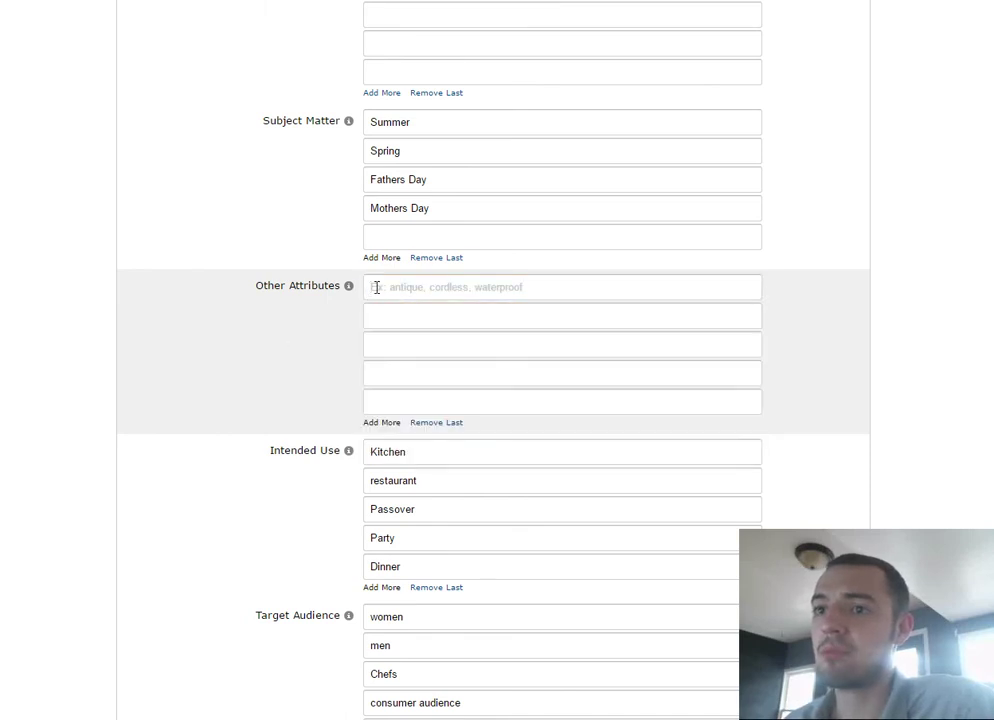
Examine the suggested values for the first Other Attributes field and compare them with the product's name and details
left_click(376, 287)
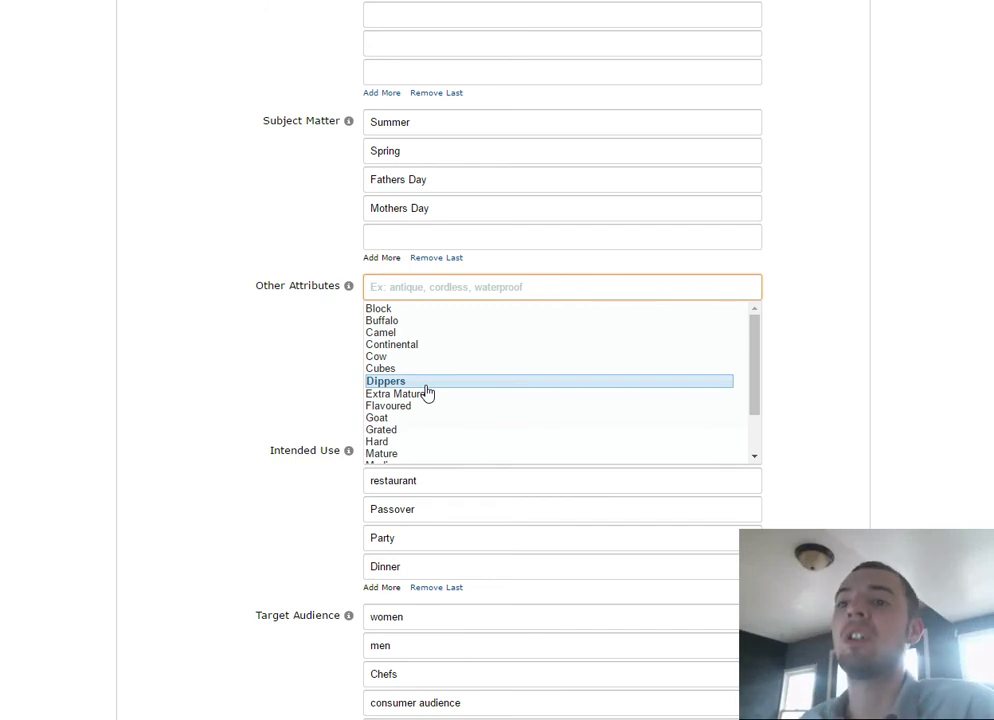
scroll(427, 393, "down", 1)
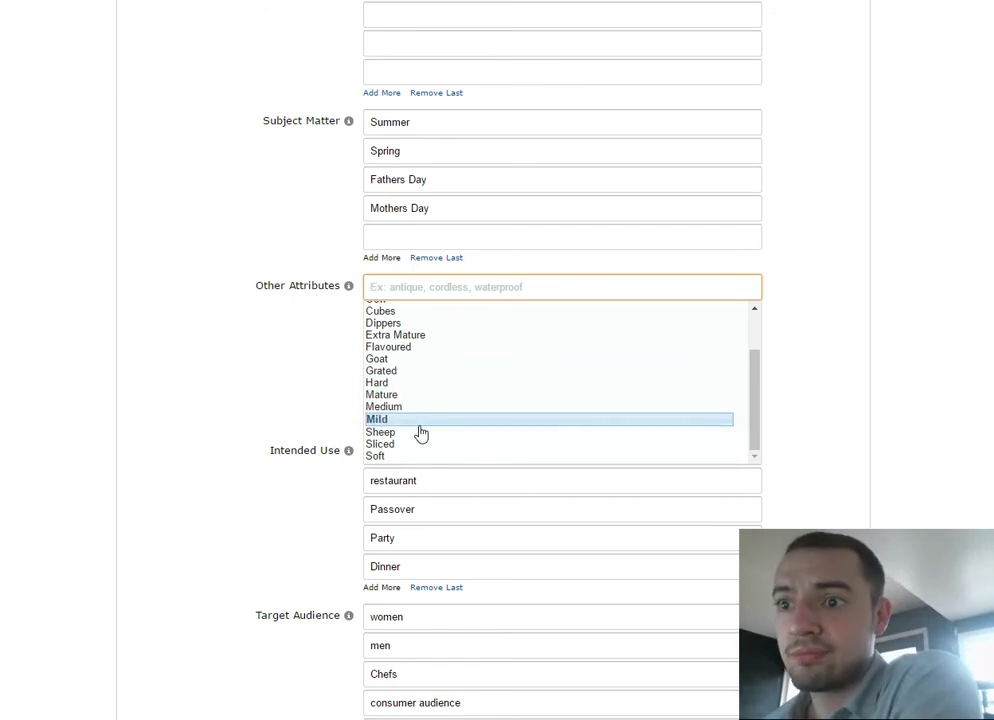
scroll(421, 433, "down", 1)
scroll(448, 373, "up", 2)
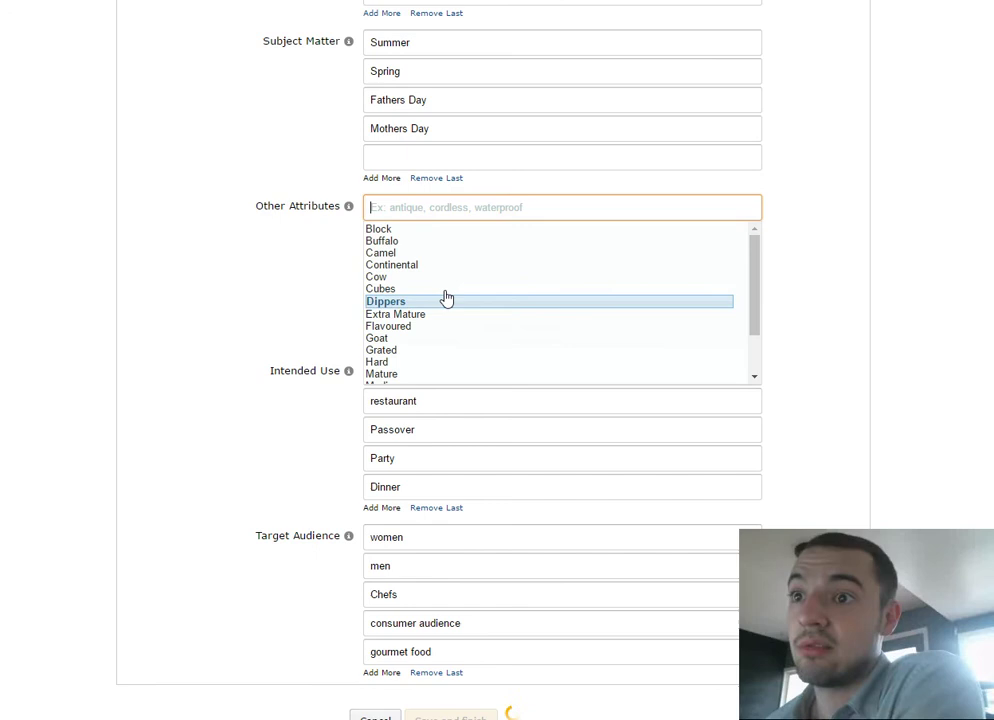
scroll(440, 290, "up", 1)
left_click(300, 358)
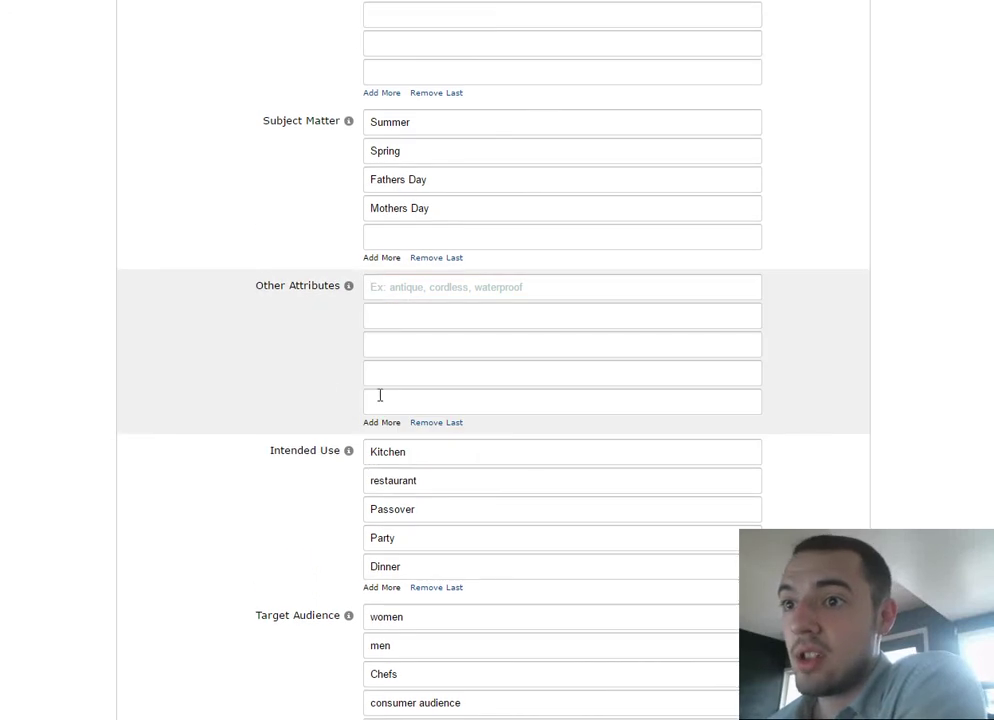
left_click(391, 295)
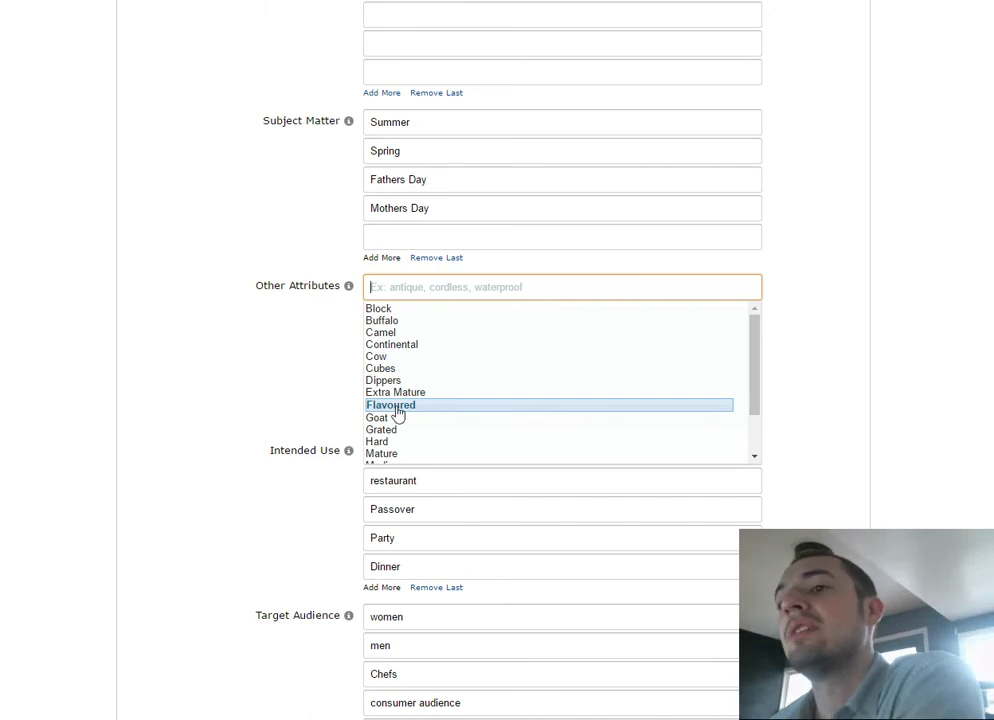
left_click(291, 401)
scroll(295, 402, "up", 3)
scroll(293, 402, "up", 2)
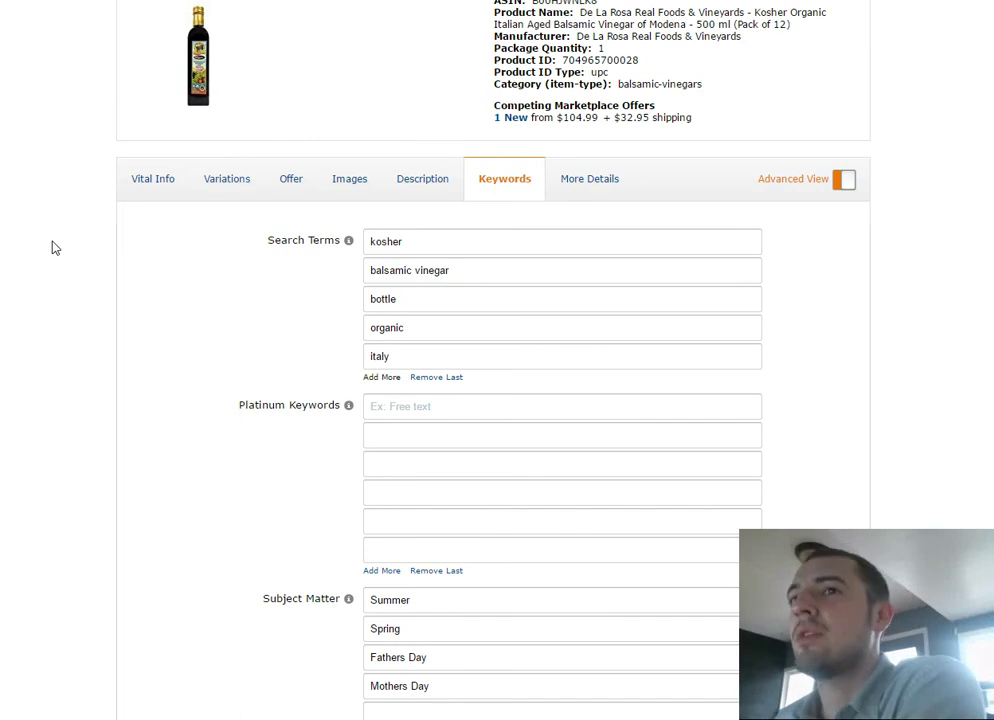
scroll(54, 247, "down", 1)
scroll(75, 215, "up", 1)
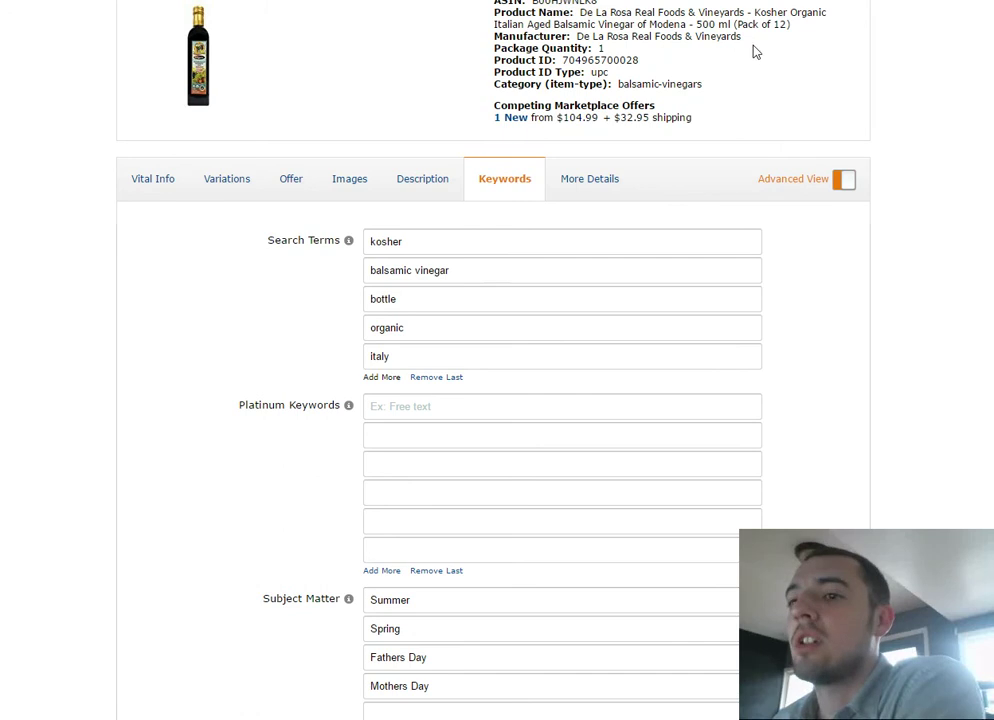
scroll(16, 175, "down", 3)
scroll(30, 219, "down", 5)
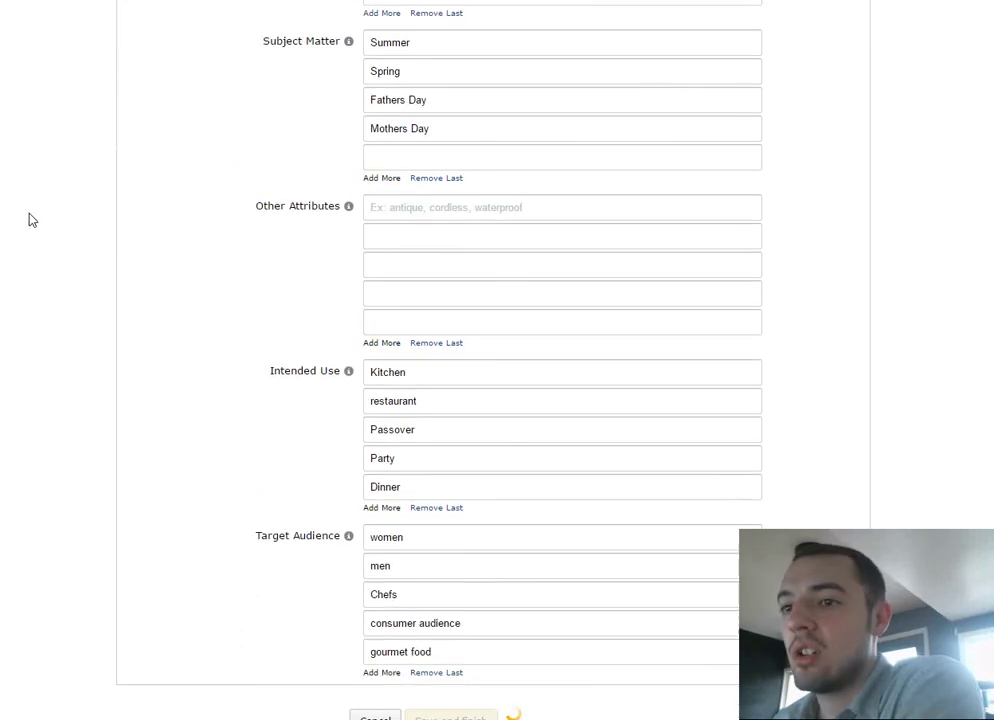
Clear all five Intended Use entries: Dinner, Party, Passover, restaurant and Kitchen
mouse_move(345, 296)
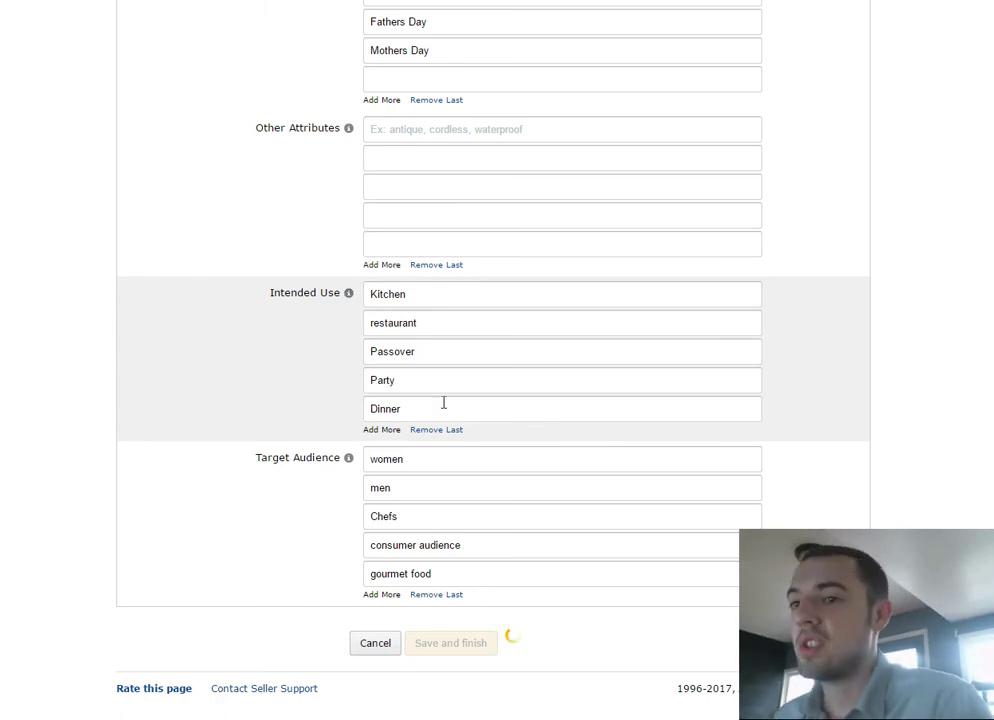
left_click_drag(438, 412, 293, 408)
key("BackSpace")
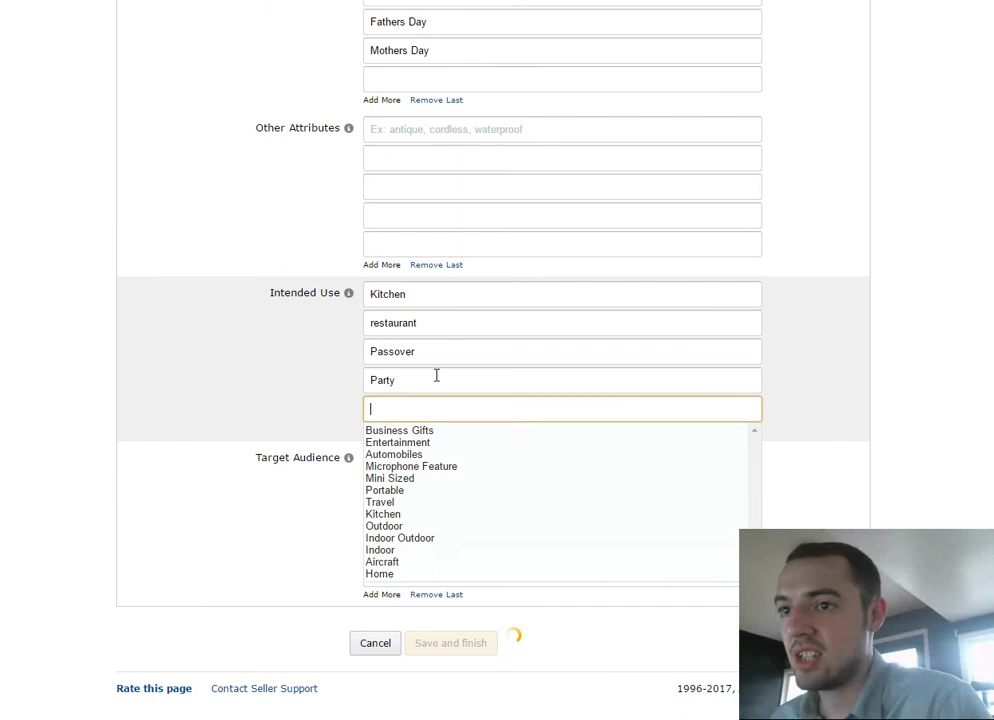
double_click(435, 378)
key("BackSpace")
left_click_drag(419, 361, 302, 362)
key("BackSpace")
left_click_drag(442, 333, 362, 324)
key("BackSpace")
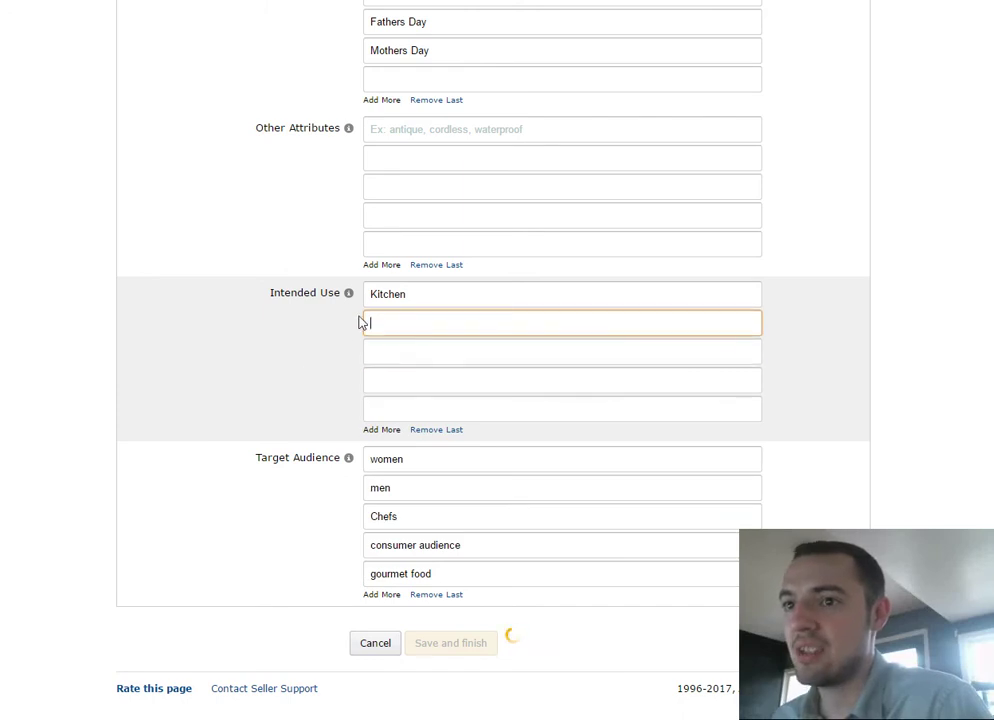
left_click_drag(421, 293, 366, 294)
key("BackSpace")
left_click(262, 335)
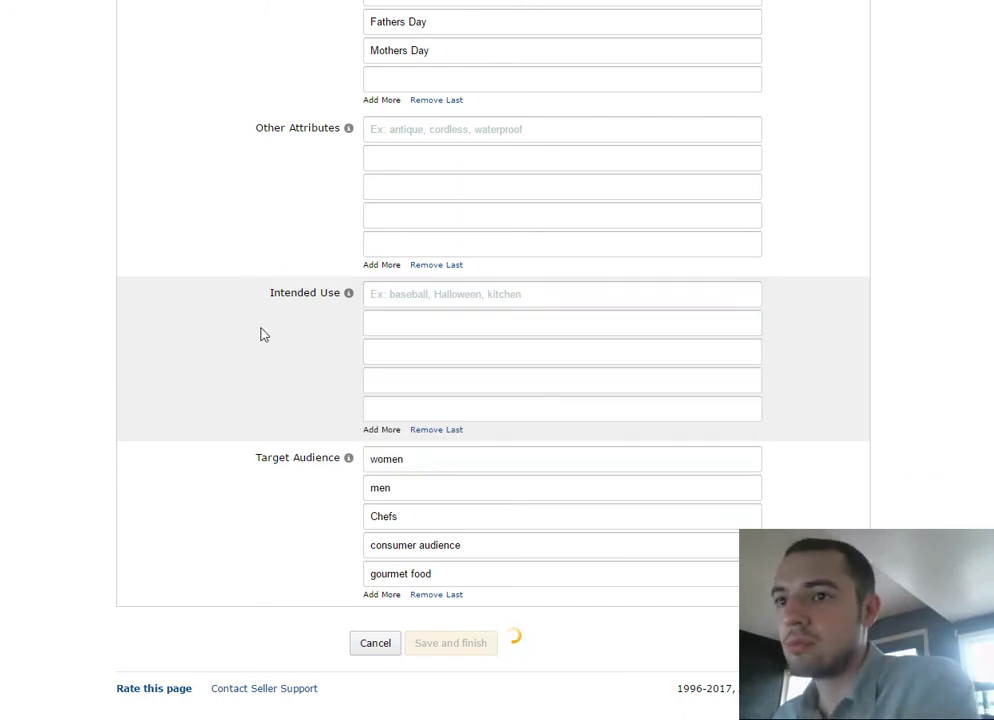
Fill the first four Intended Use fields with the suggested values Kitchen, Home, Indoor and Business Gifts
left_click(388, 292)
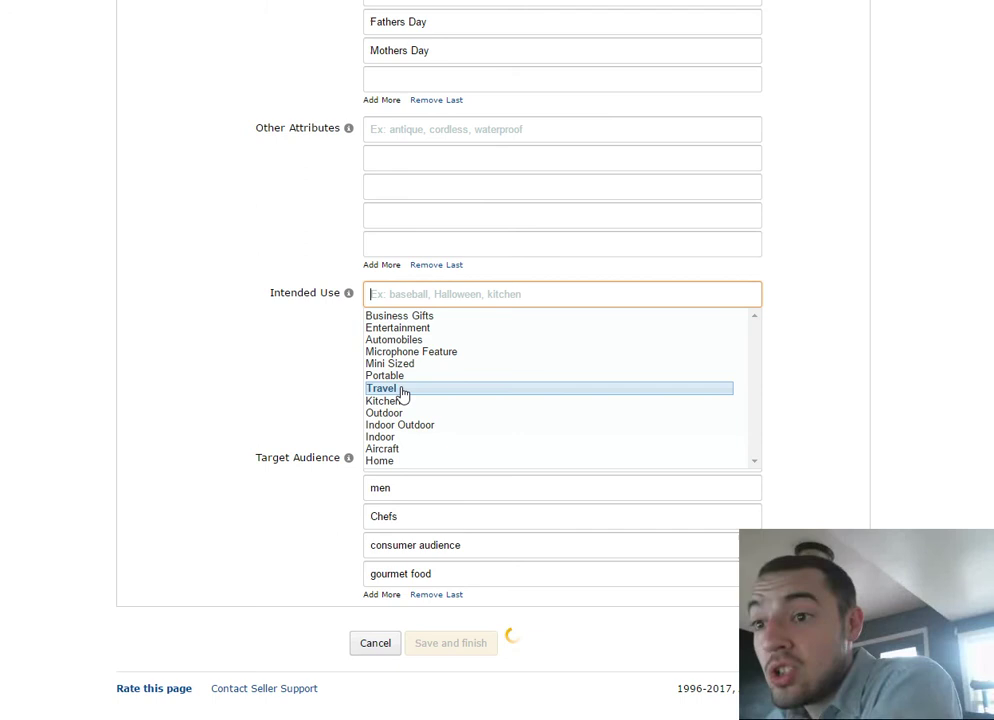
left_click(383, 401)
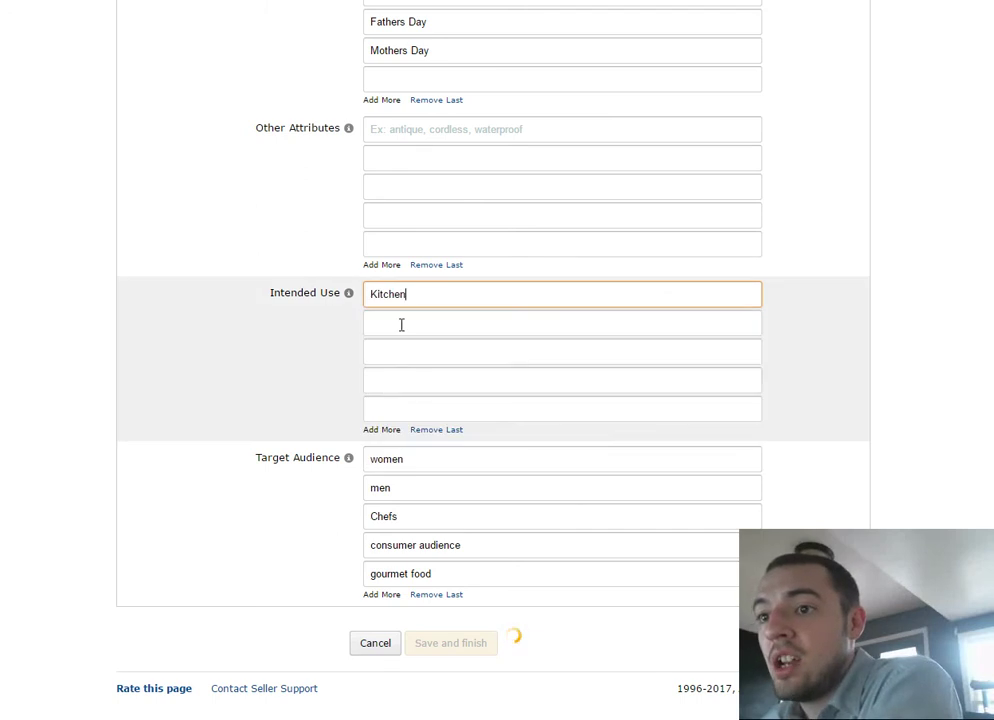
left_click(402, 324)
left_click(402, 489)
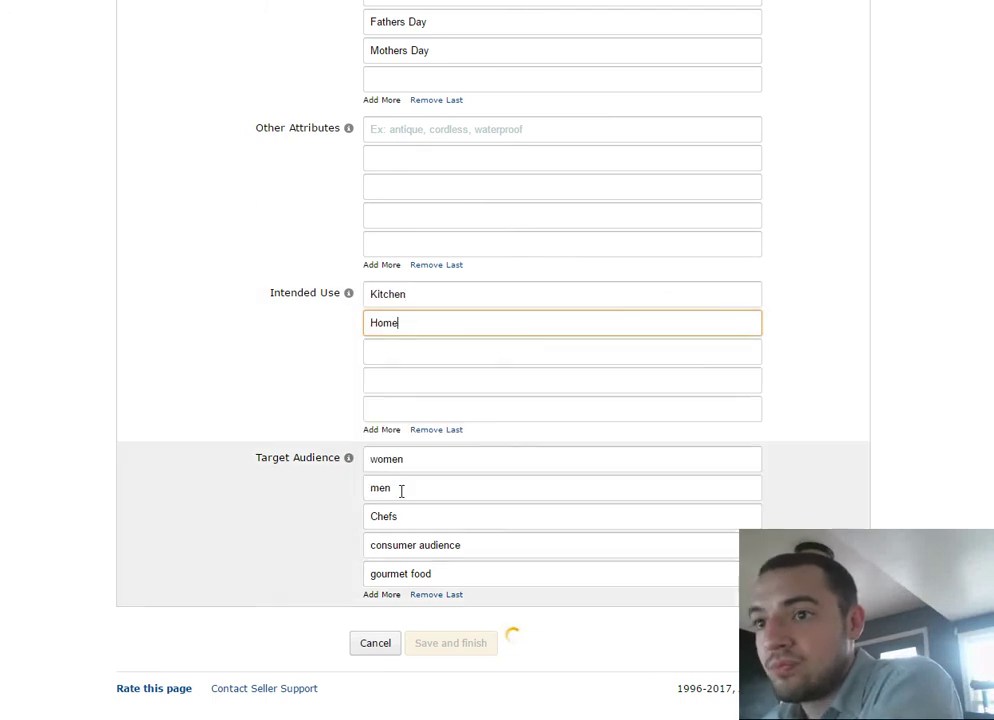
left_click(428, 293)
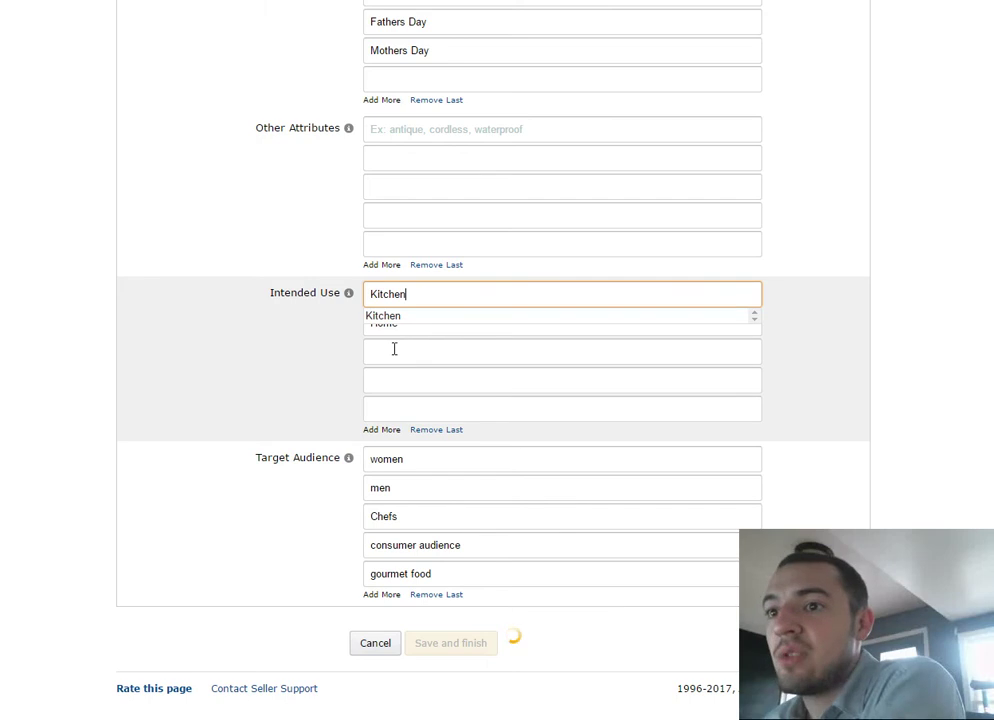
left_click(387, 350)
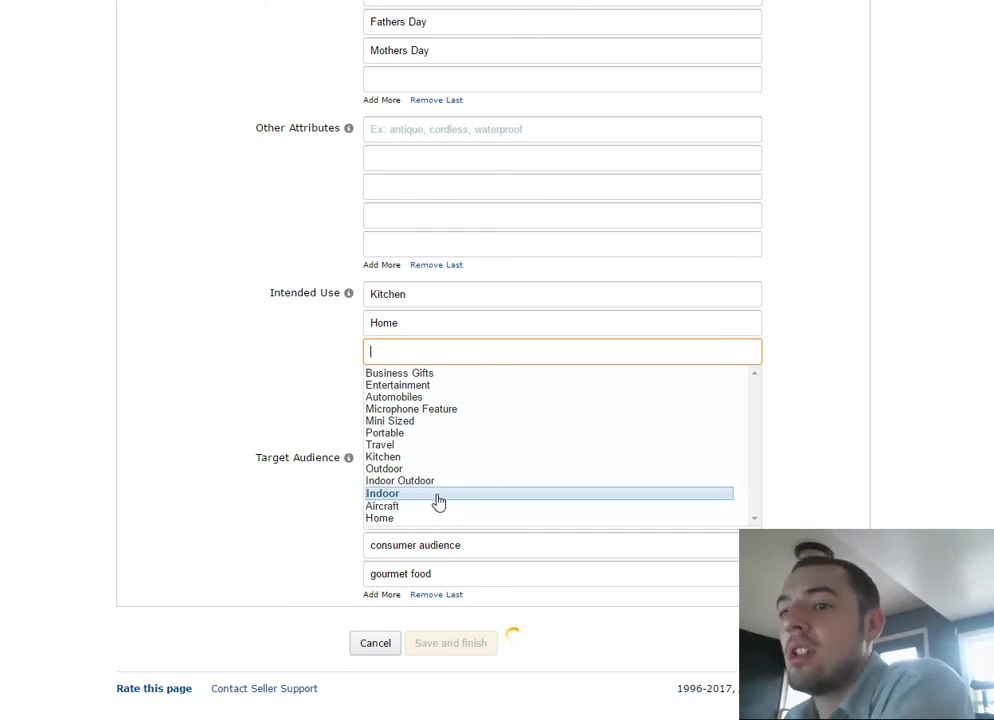
left_click(437, 500)
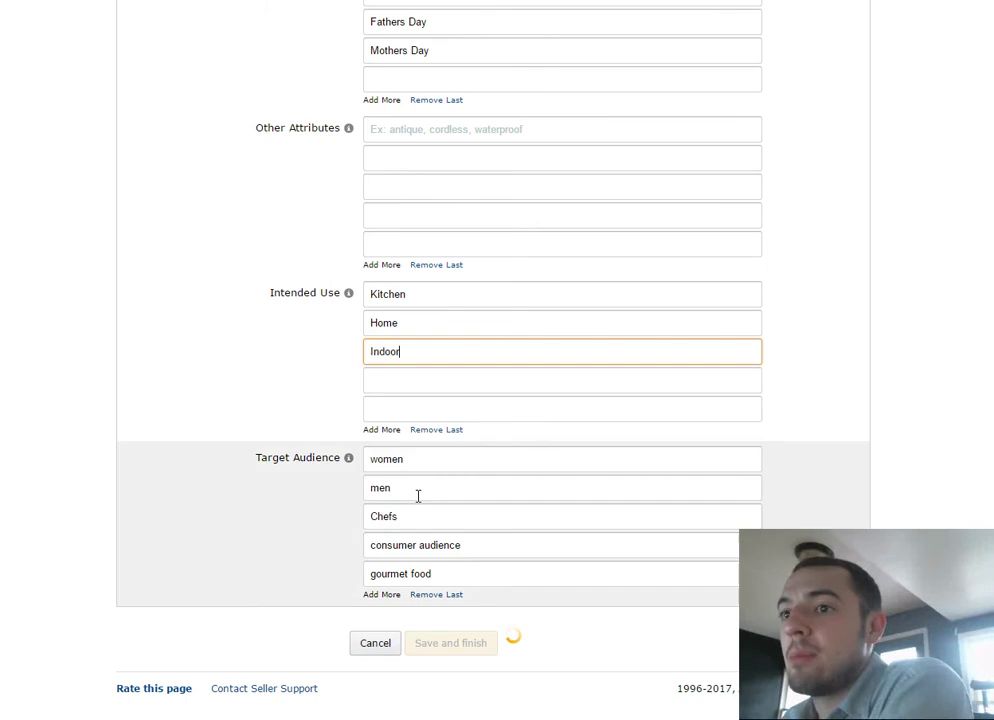
left_click(401, 373)
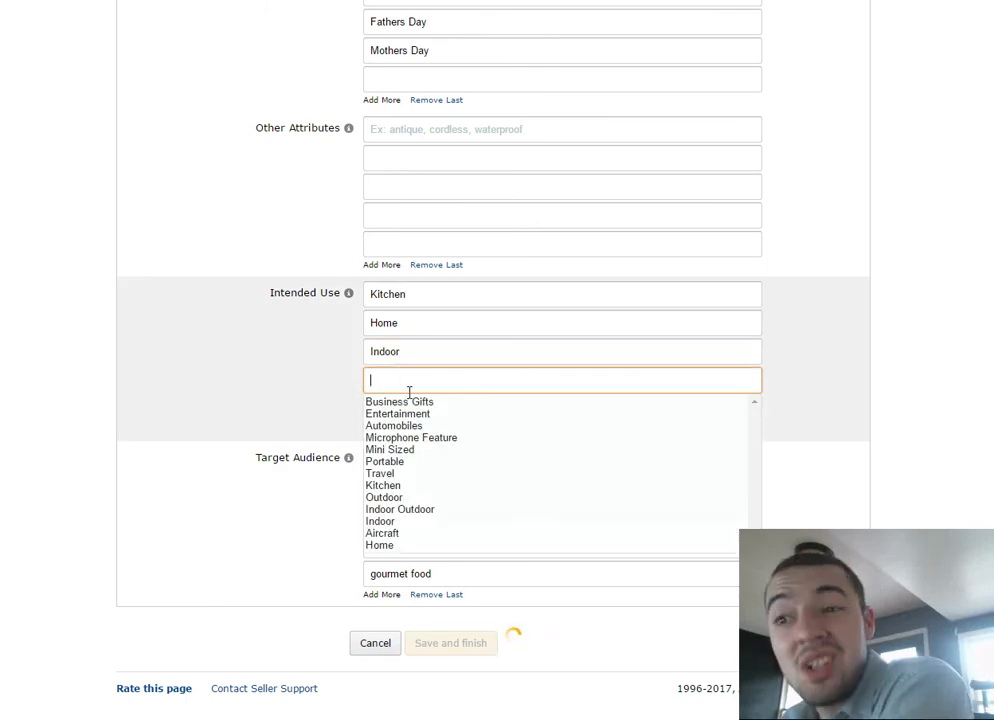
left_click(410, 404)
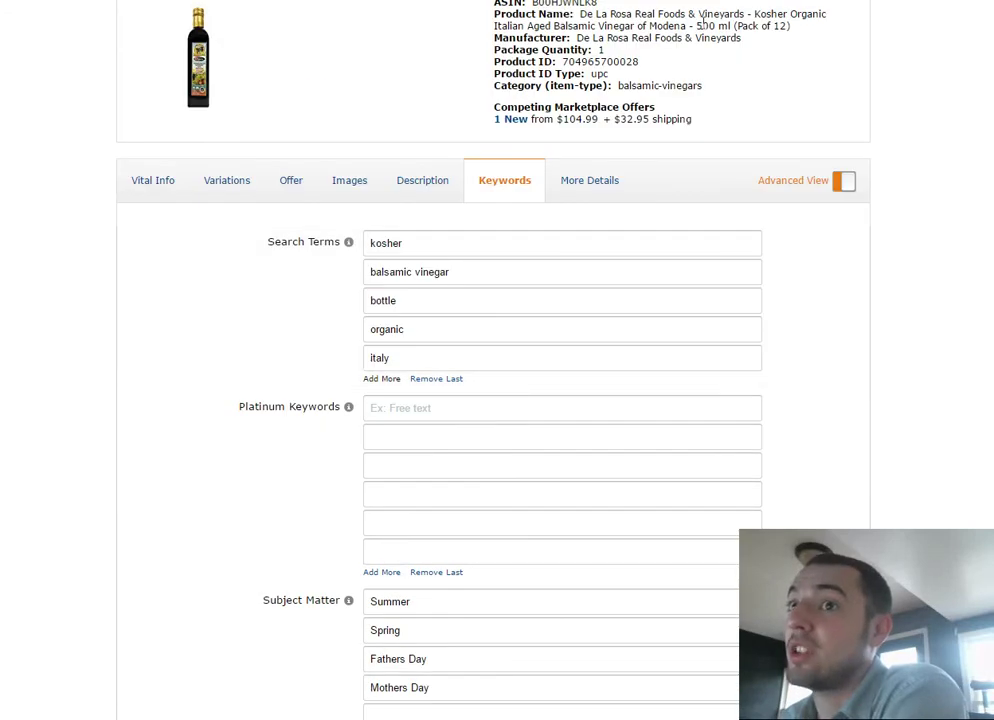
Examine the suggestions for the last Intended Use field and review the product details and the listing's other keyword fields
scroll(195, 213, "down", 3)
scroll(195, 213, "down", 5)
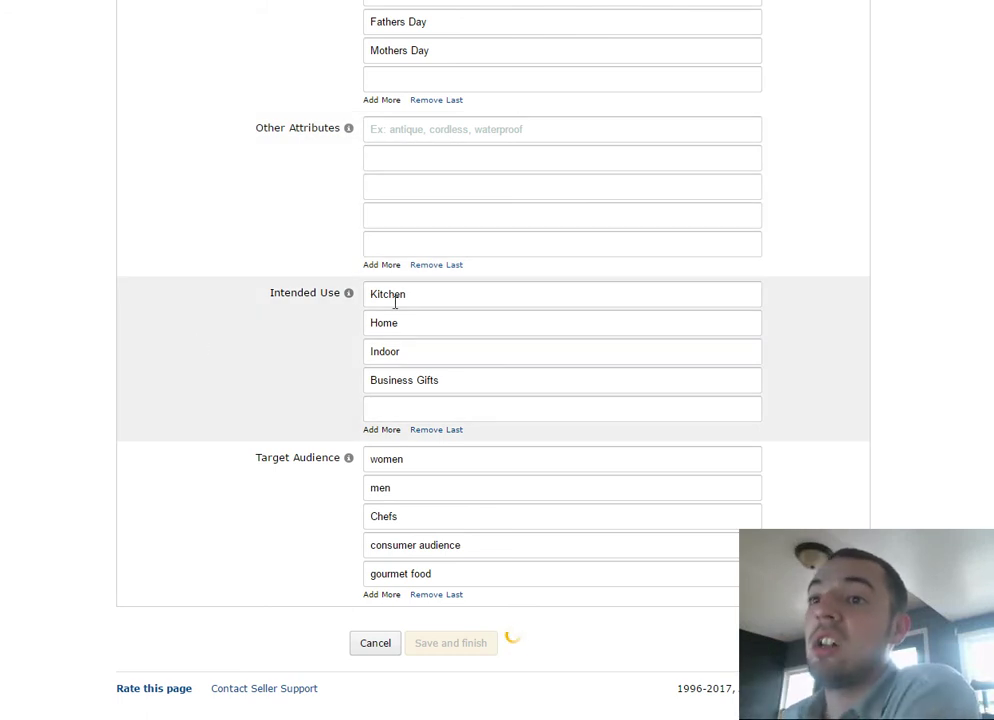
left_click(438, 407)
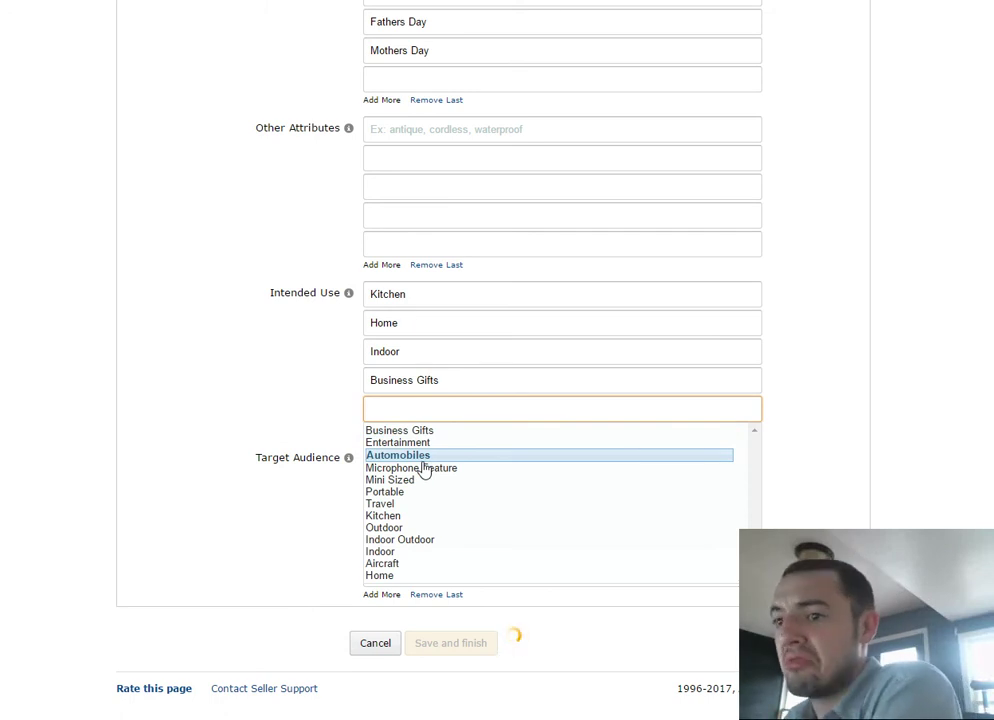
left_click(335, 419)
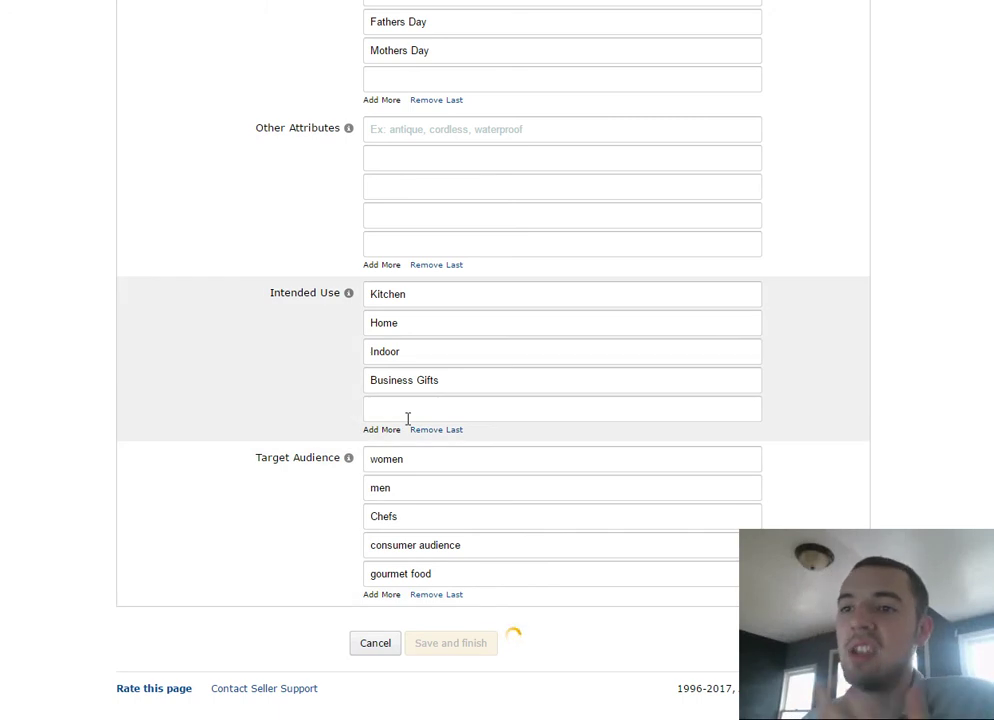
left_click(407, 410)
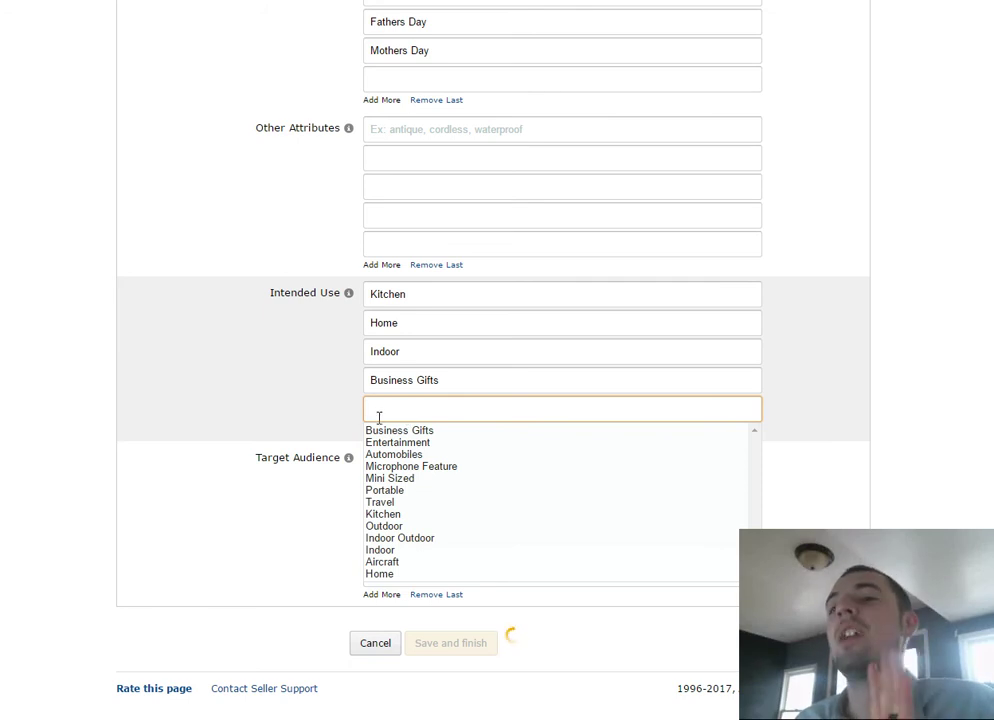
left_click(326, 418)
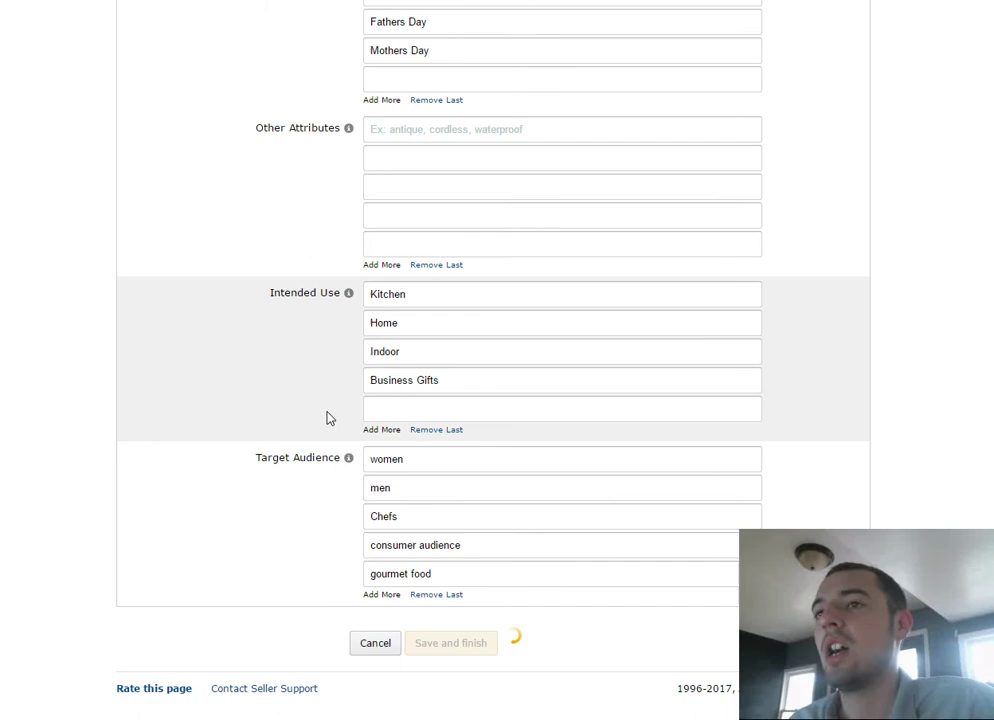
scroll(326, 418, "up", 4)
scroll(326, 418, "down", 3)
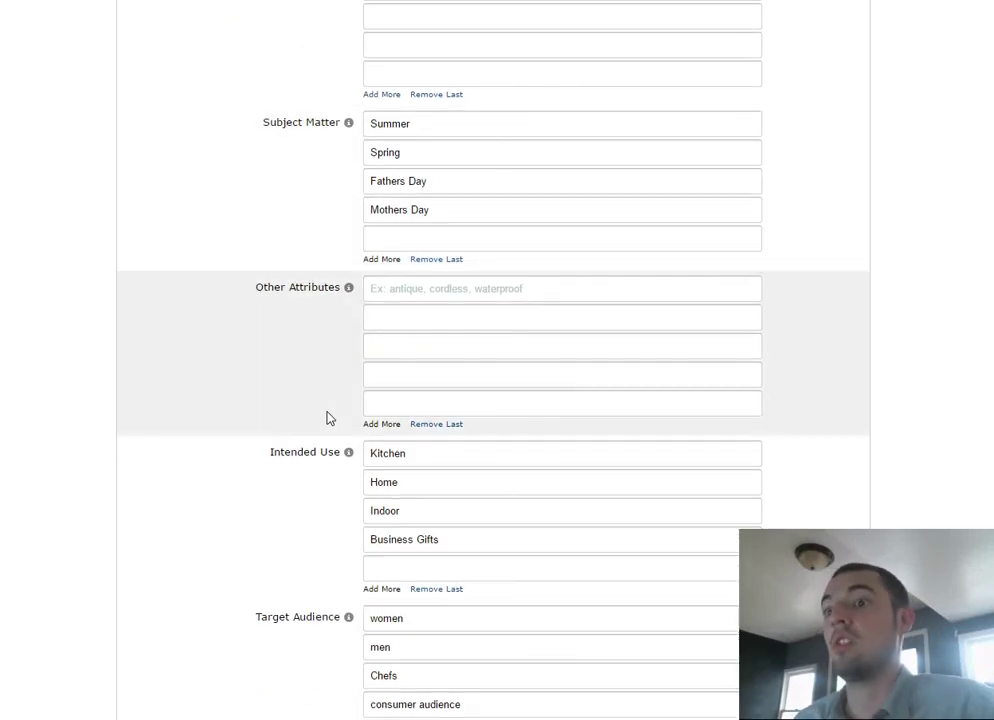
scroll(326, 418, "down", 1)
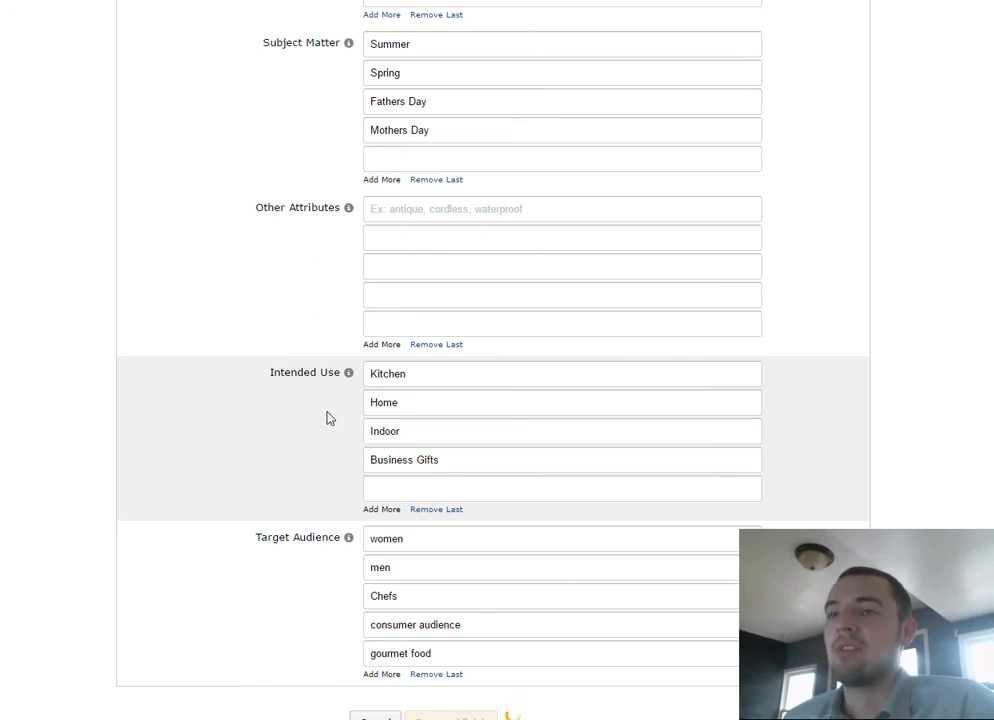
scroll(326, 418, "down", 1)
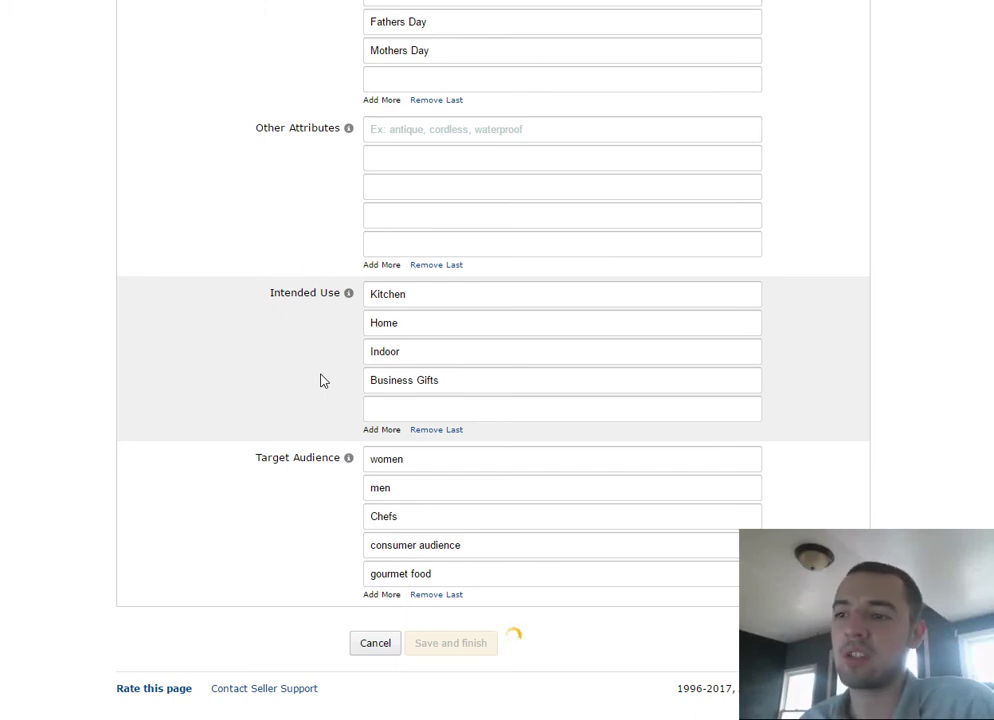
scroll(320, 380, "up", 7)
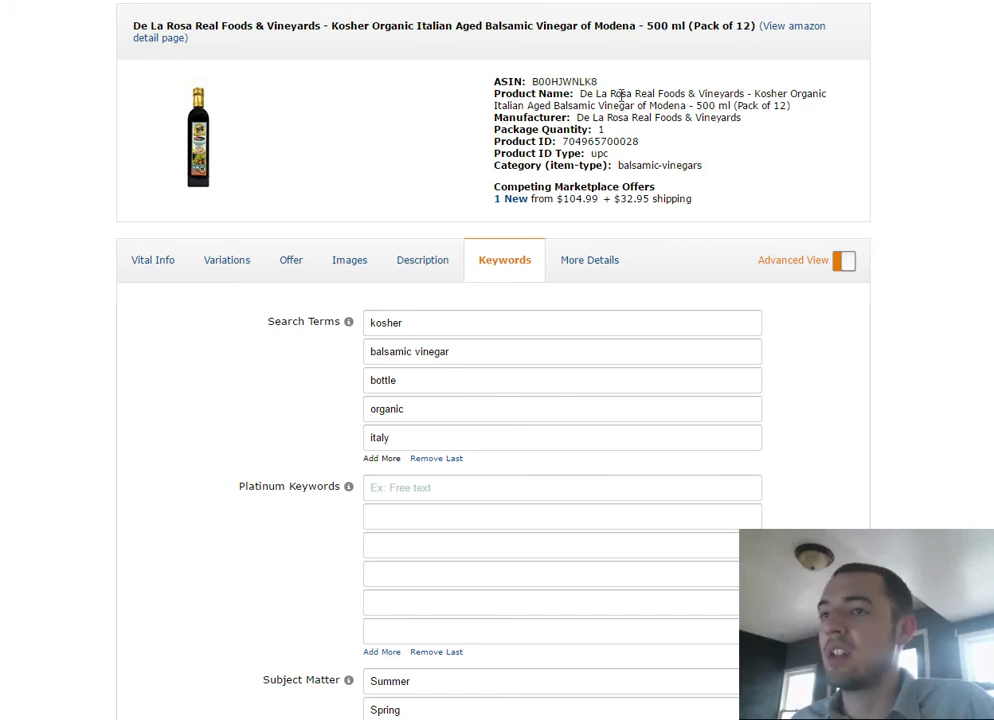
scroll(311, 291, "down", 7)
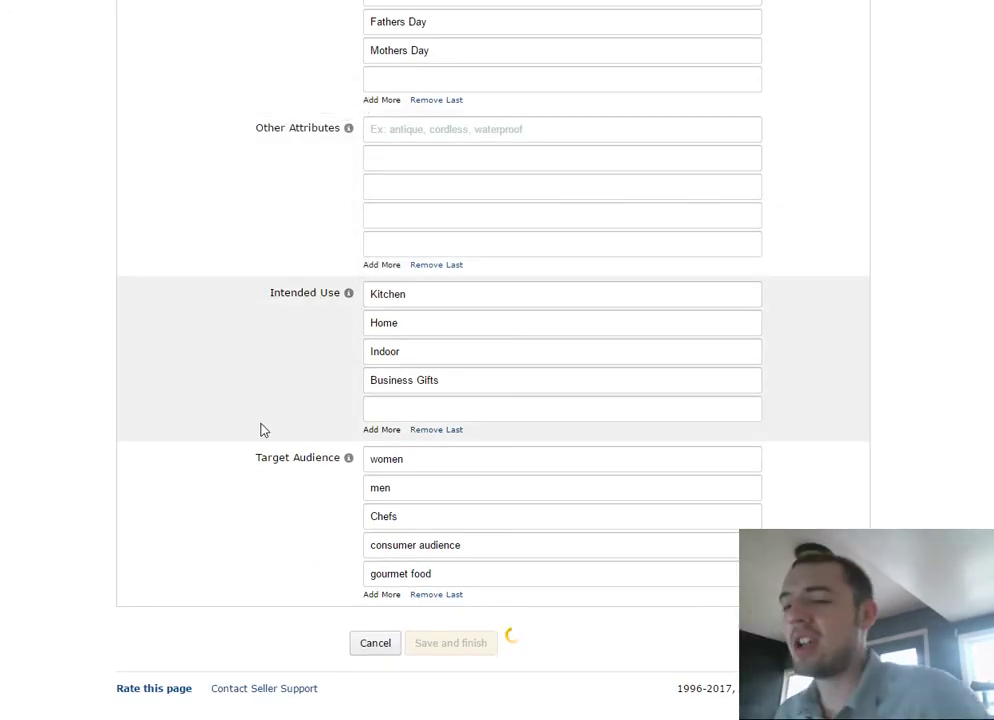
Clear the gourmet food, consumer audience and Chefs entries from the Target Audience fields
mouse_move(350, 466)
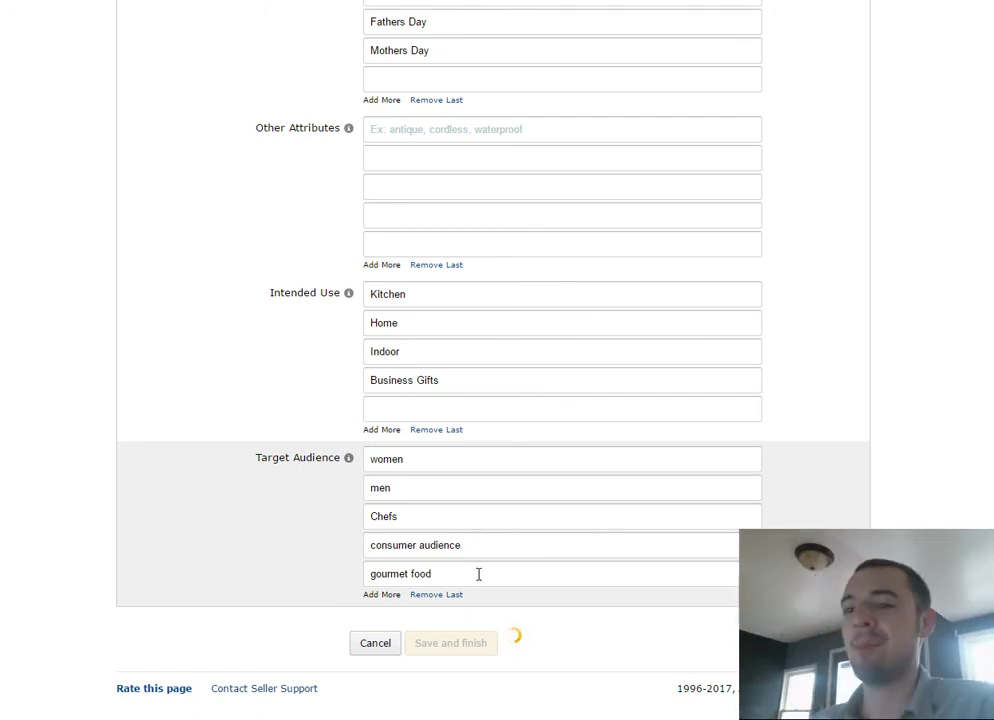
left_click_drag(461, 568, 348, 568)
key("BackSpace")
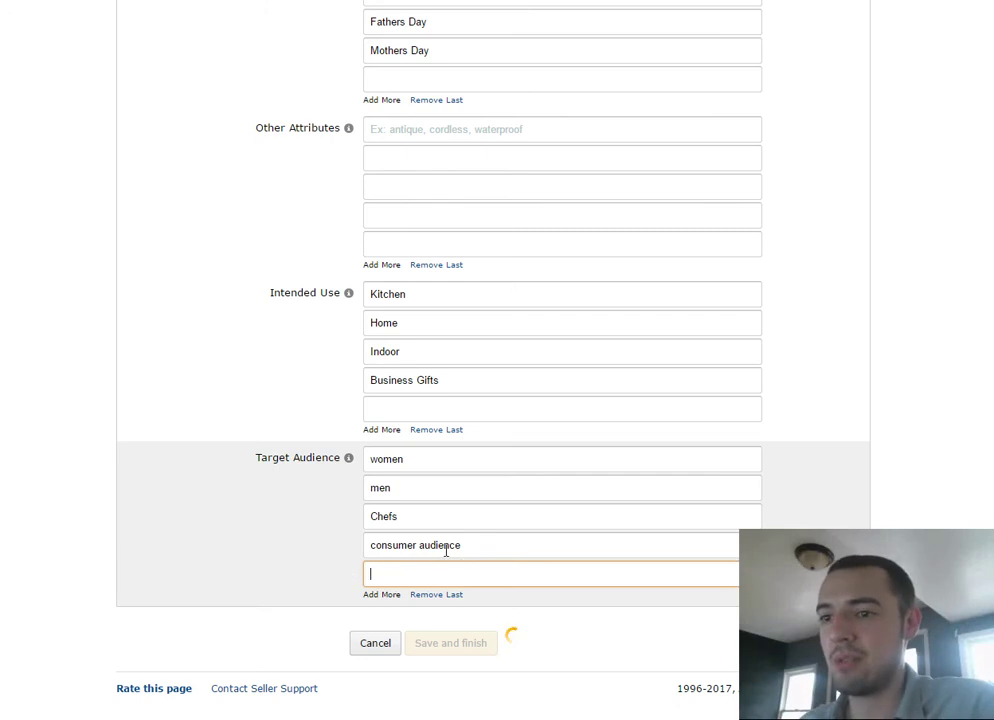
left_click_drag(460, 545, 304, 530)
key("BackSpace")
left_click(393, 514)
key("BackSpace")
key("BackSpace")
key("BackSpace")
key("BackSpace")
key("BackSpace")
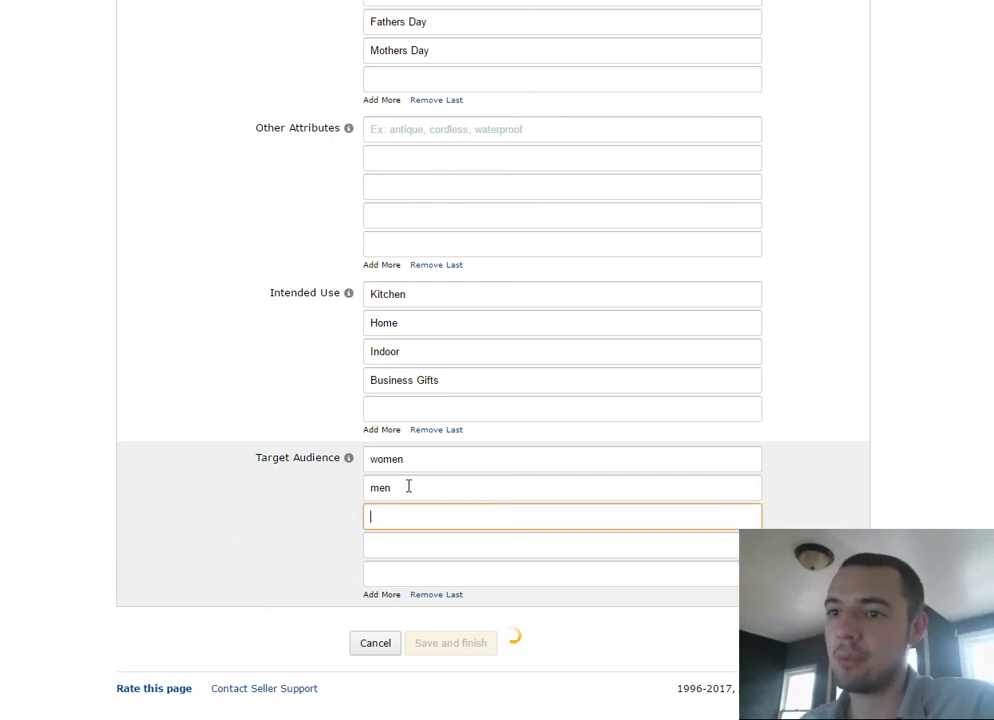
Remove the men and women entries from Target Audience and set its first field to the suggested value Unisex Adult
left_click(408, 487)
key("BackSpace")
key("BackSpace")
key("BackSpace")
left_click_drag(406, 466, 257, 459)
key("BackSpace")
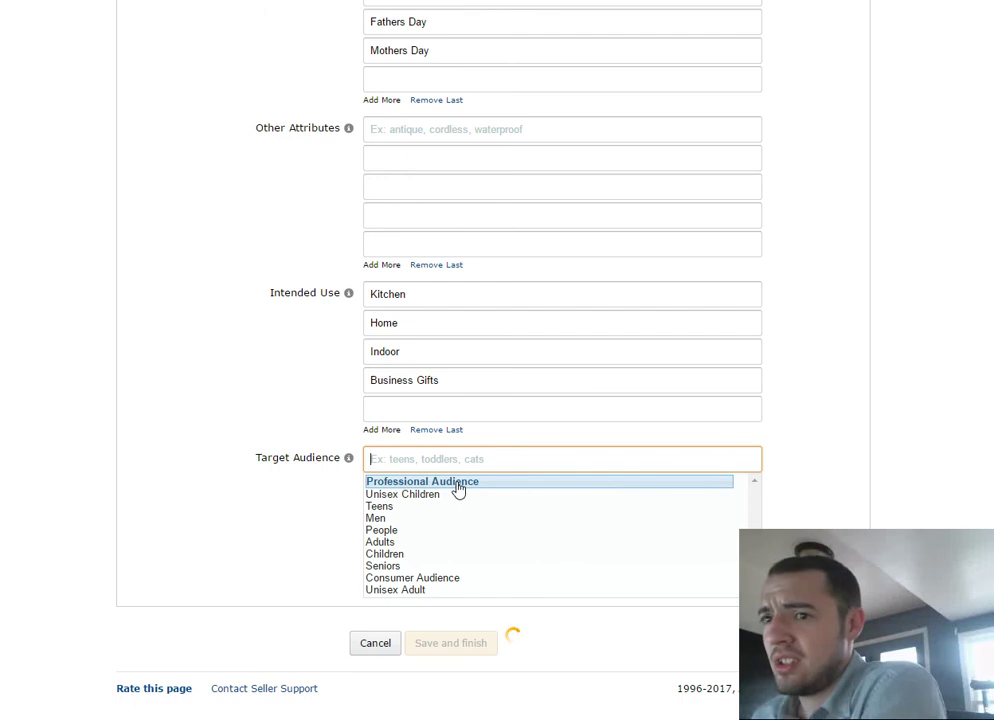
left_click(407, 593)
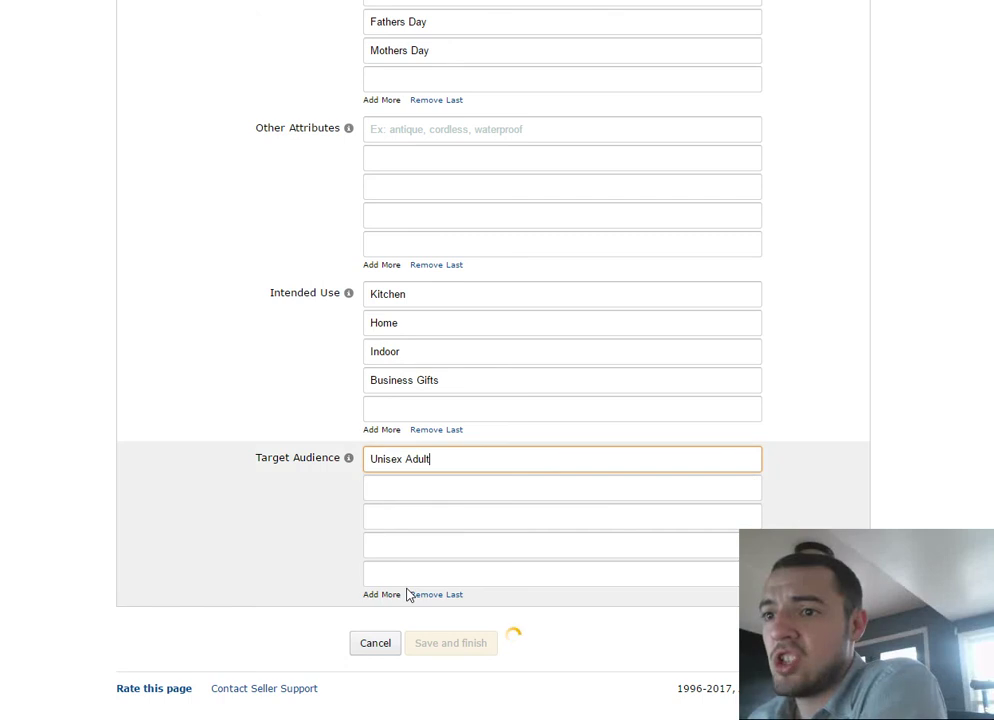
Fill the second to fifth Target Audience fields with the suggested values Consumer Audience, Men, Adults and People
left_click(395, 489)
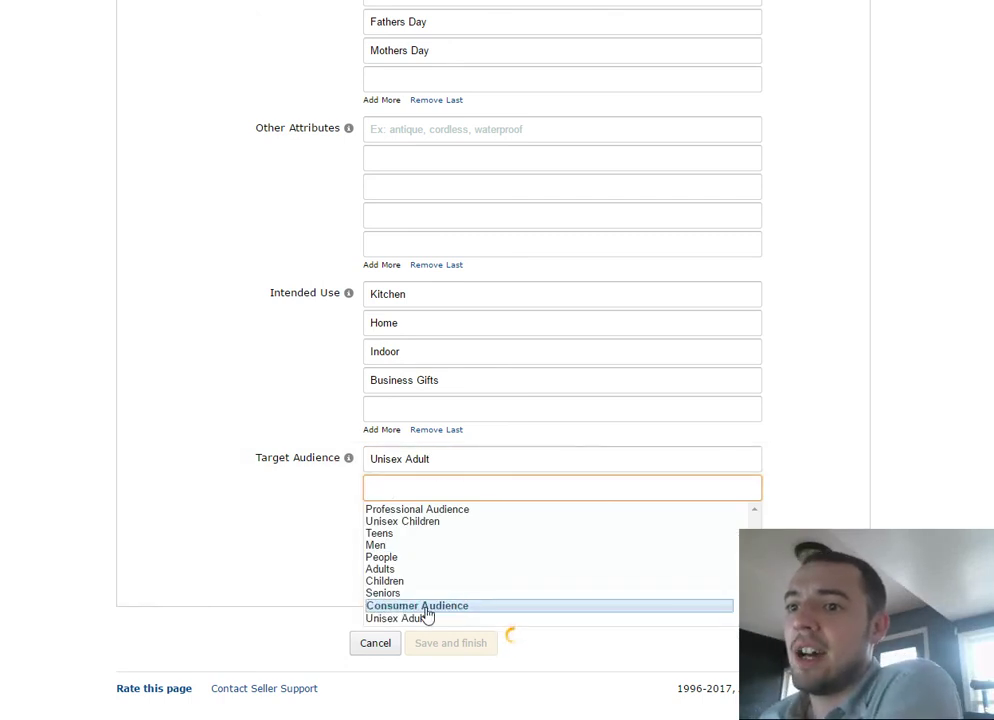
left_click(426, 607)
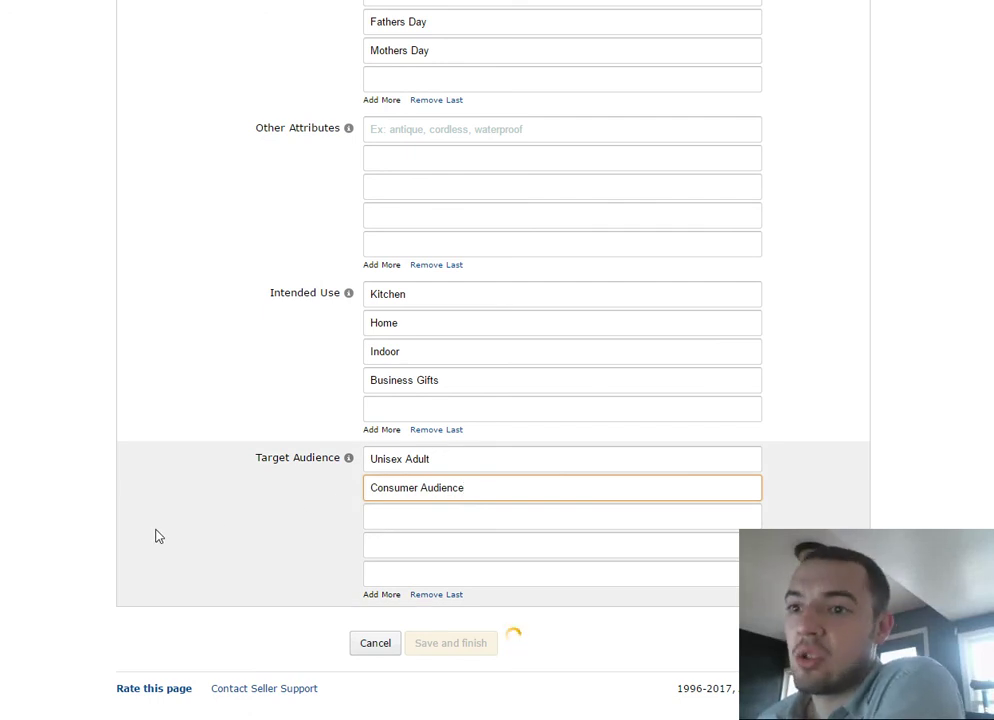
left_click(417, 518)
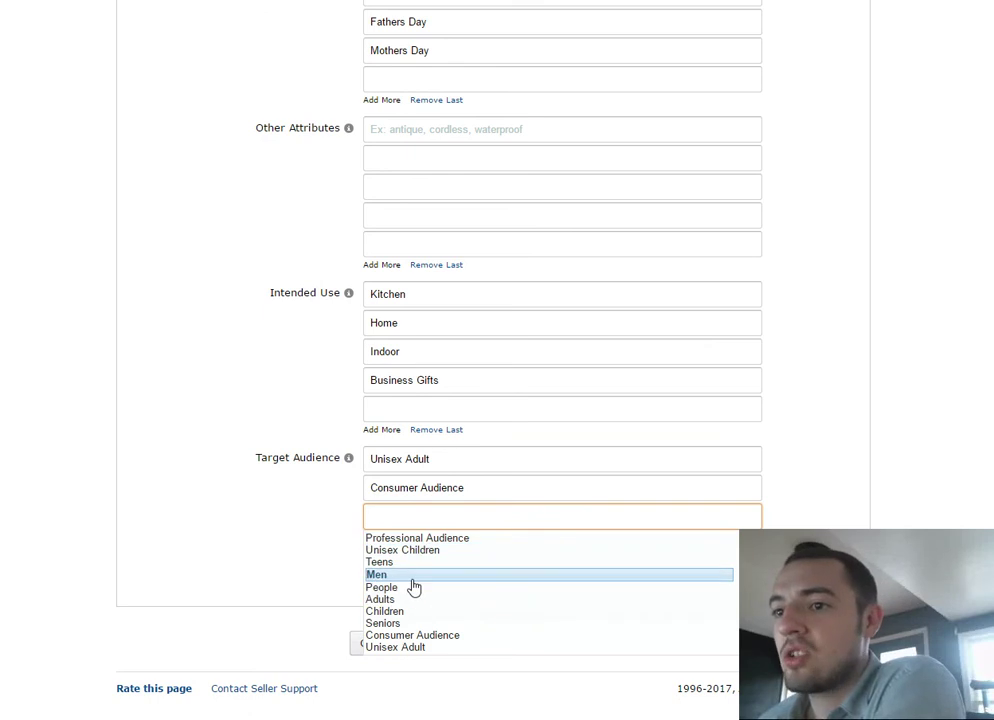
left_click(412, 576)
left_click(415, 552)
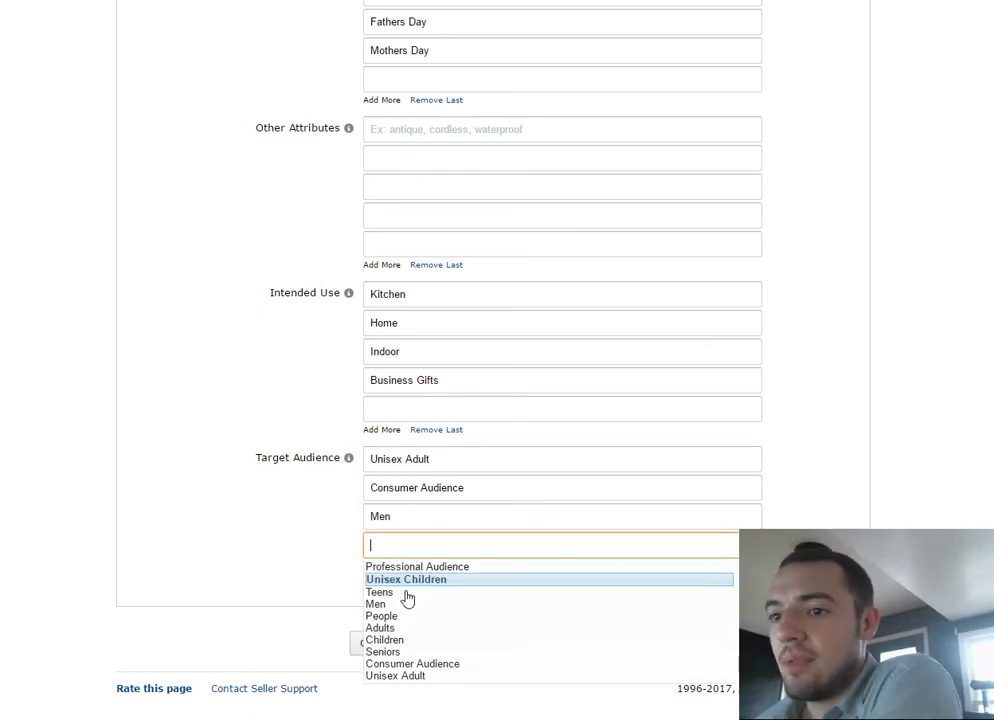
left_click(400, 628)
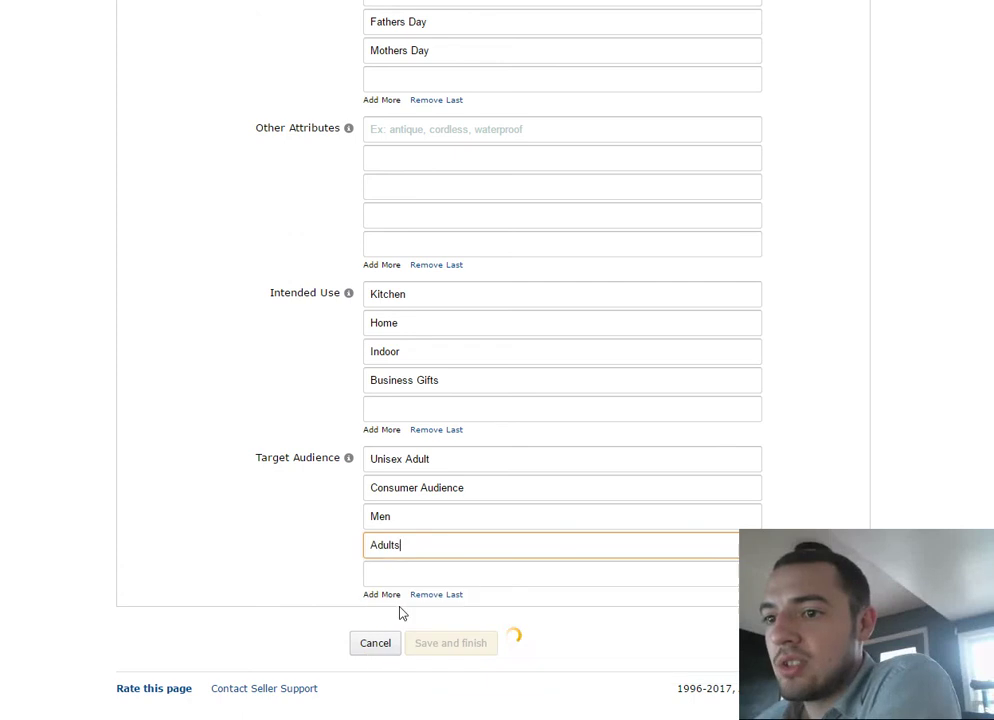
left_click(401, 580)
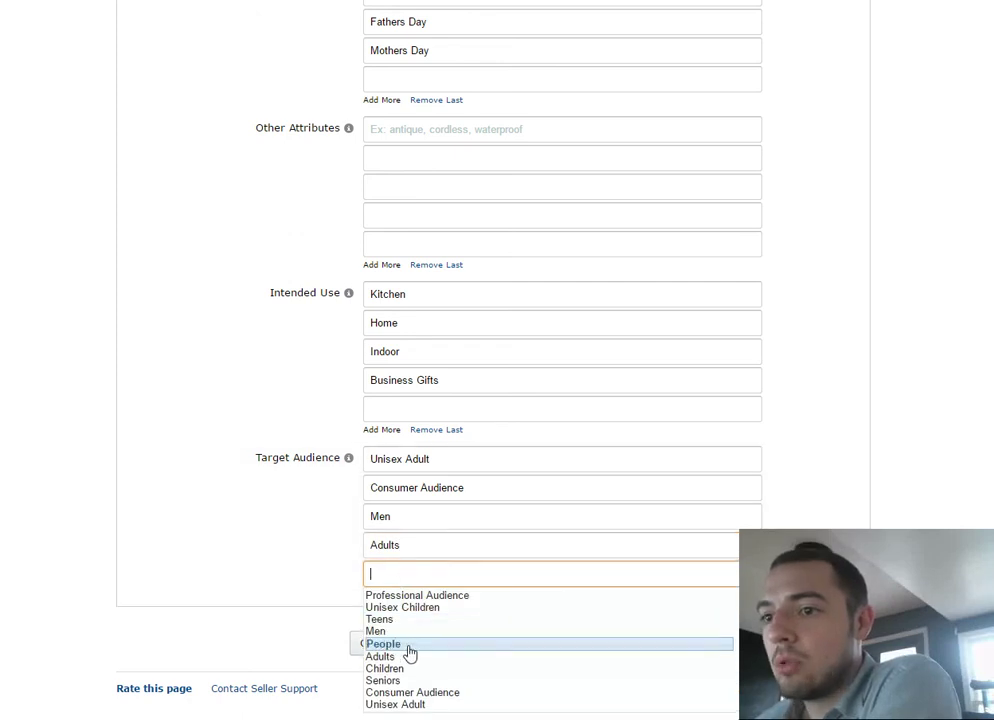
left_click(408, 651)
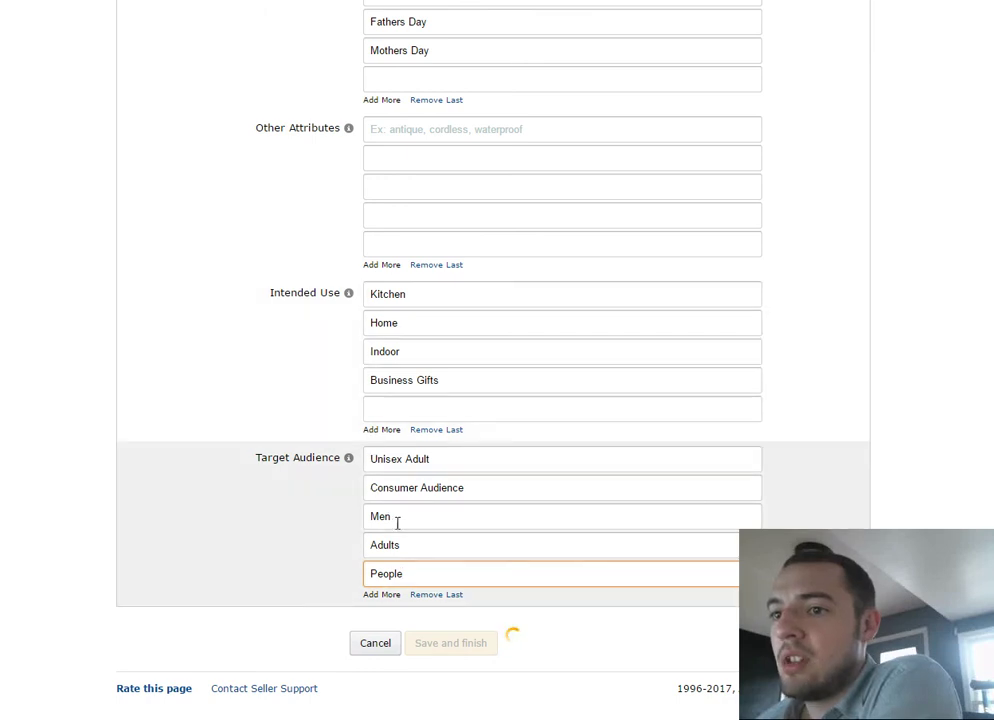
Replace the Men entry in the third Target Audience field with the suggested value Seniors
left_click(408, 524)
key("BackSpace")
key("BackSpace")
key("BackSpace")
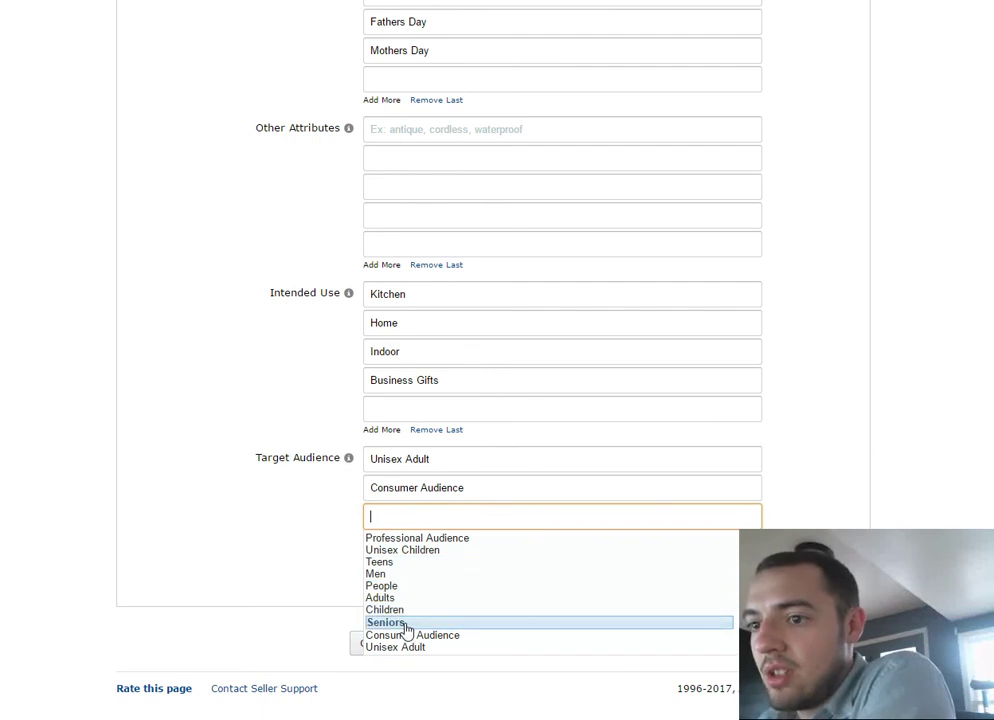
left_click(407, 623)
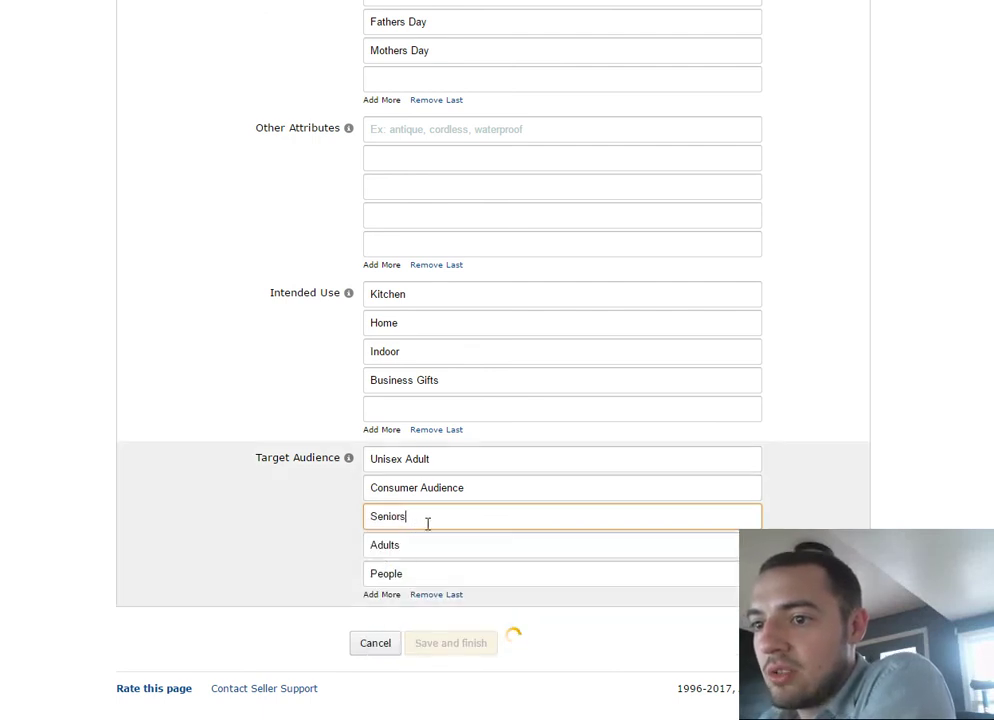
Change the fourth Target Audience field to People and the fifth to Adults, using the suggested values
left_click(430, 545)
key("BackSpace")
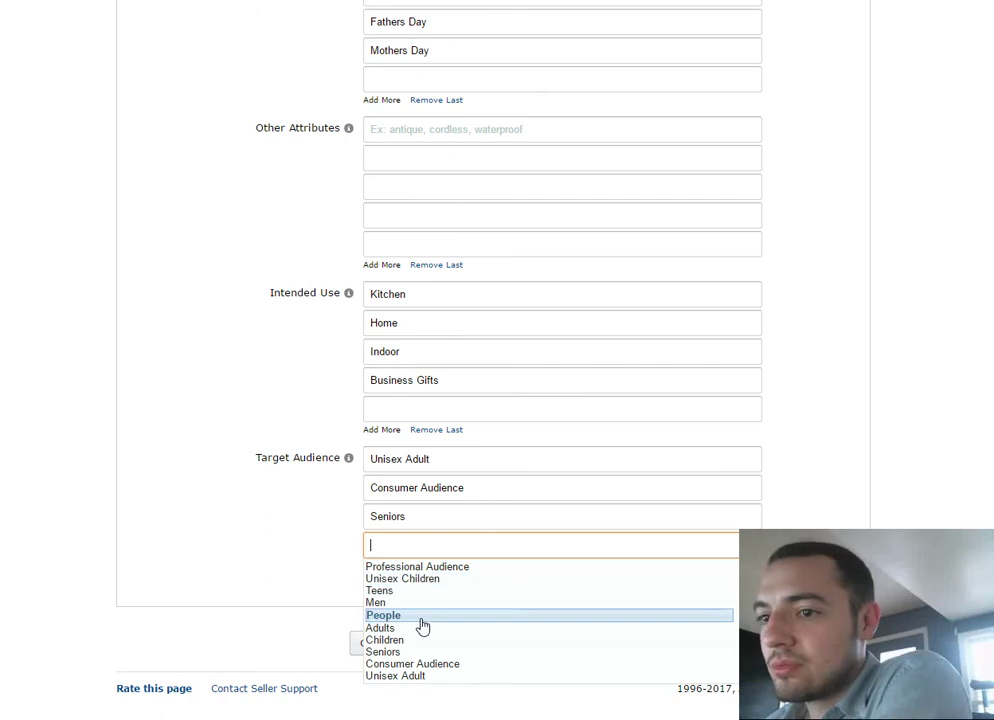
left_click(422, 626)
left_click(428, 569)
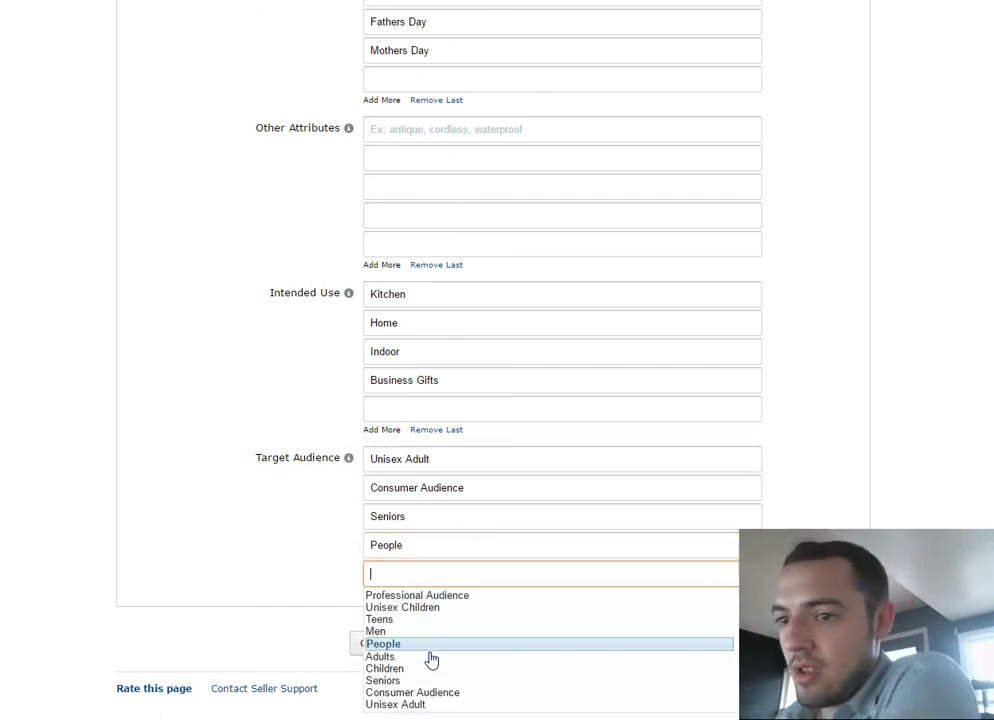
left_click(428, 655)
Compare the Search Terms entries with the wording of the product name in the listing details
scroll(302, 600, "up", 8)
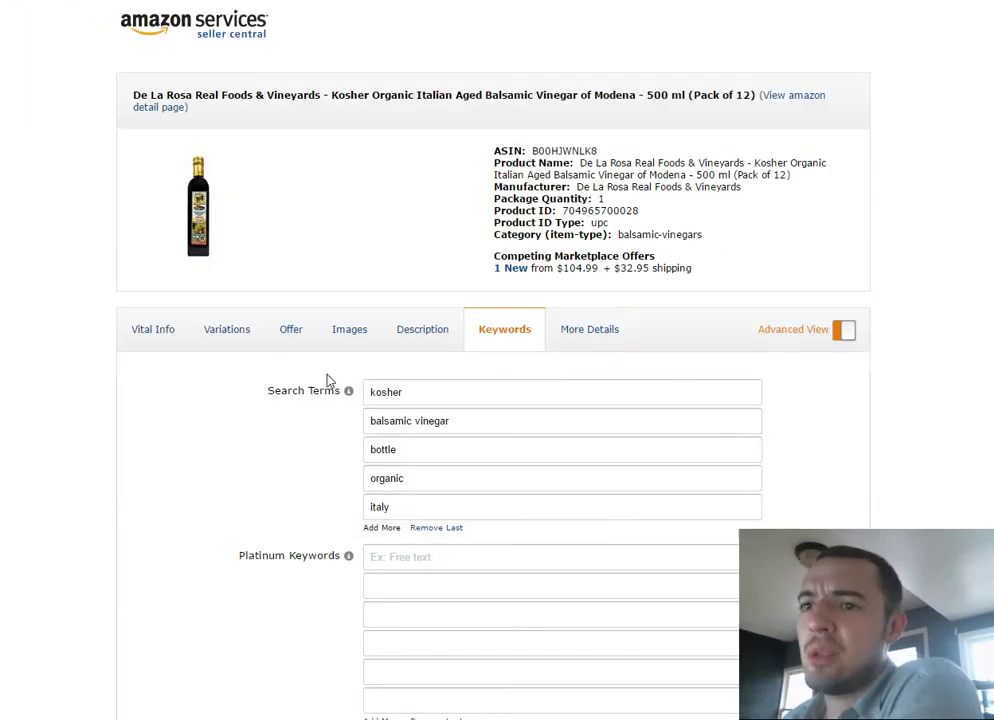
mouse_move(348, 393)
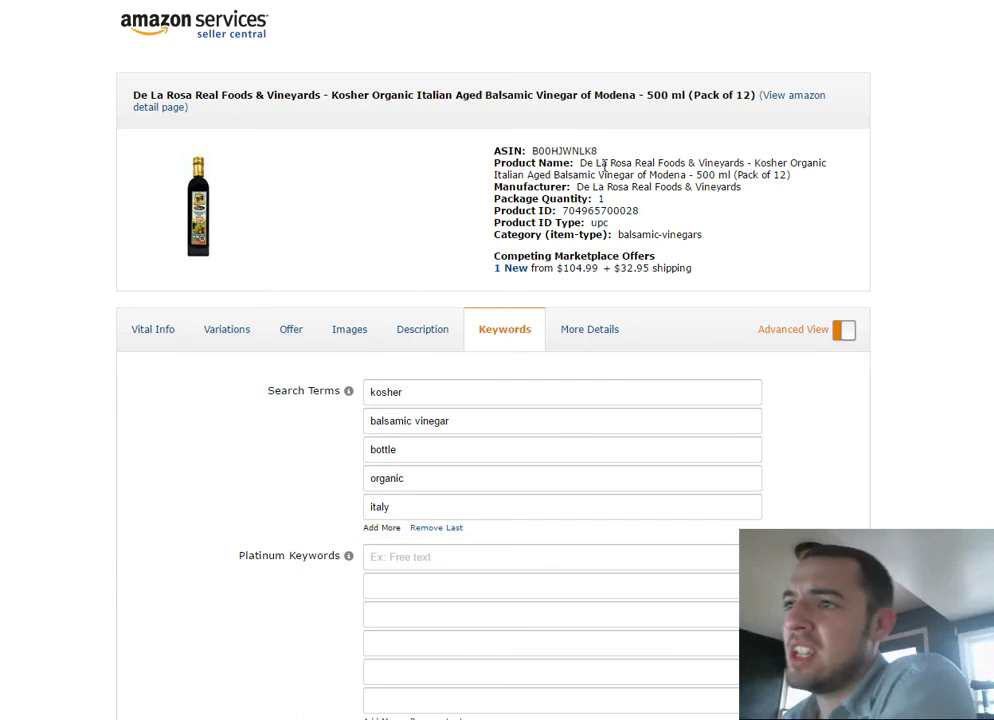
left_click_drag(600, 164, 711, 174)
left_click(627, 176)
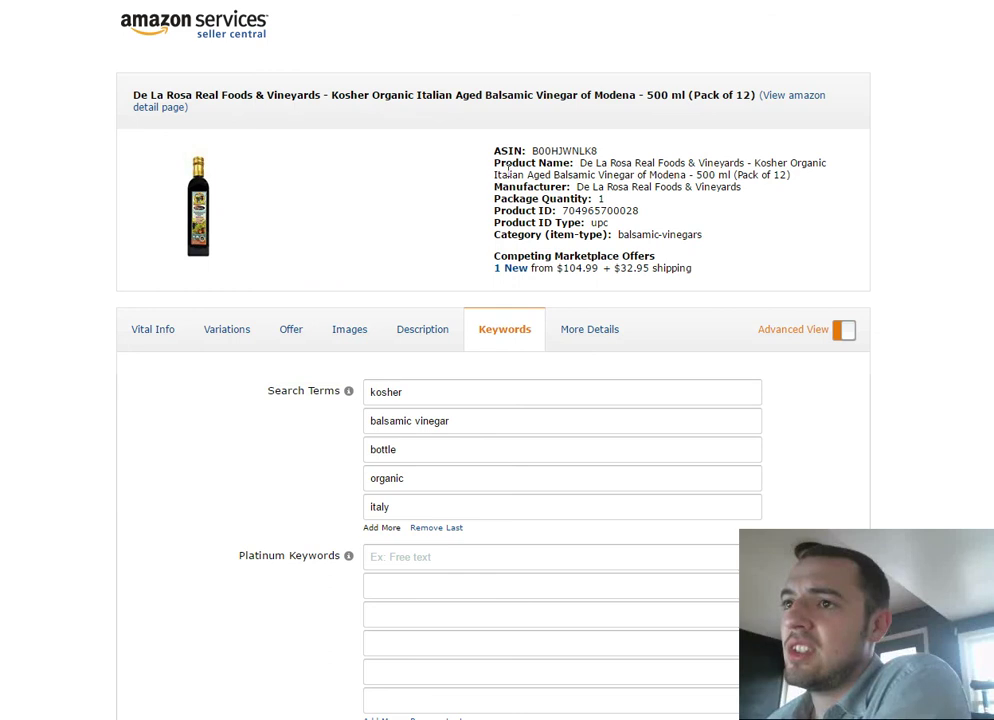
left_click(404, 502)
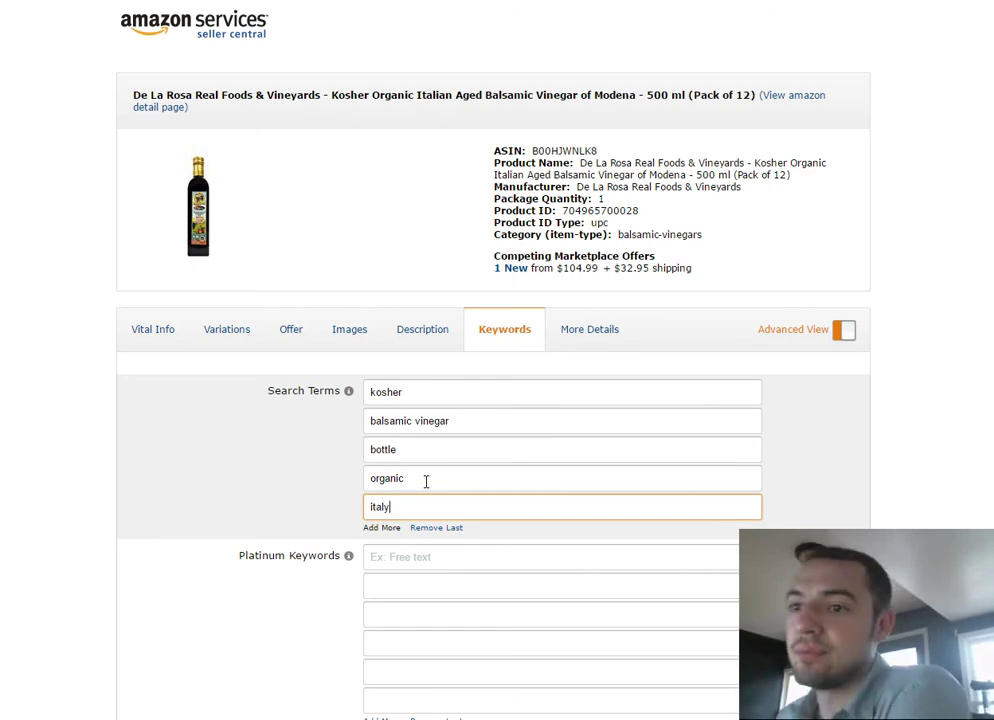
left_click(426, 481)
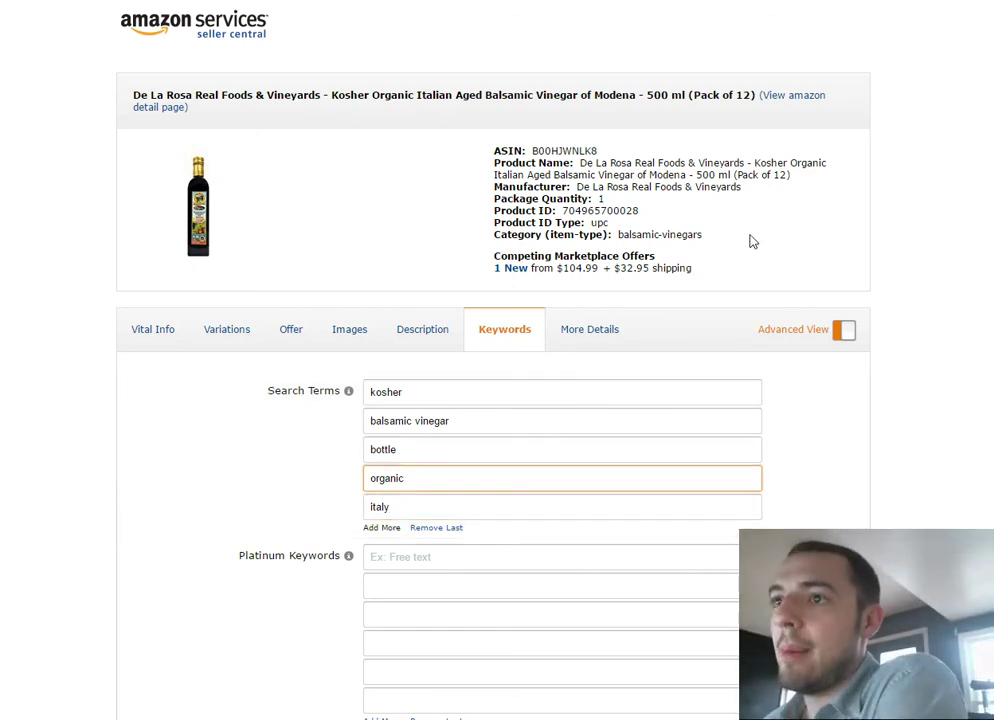
left_click(438, 449)
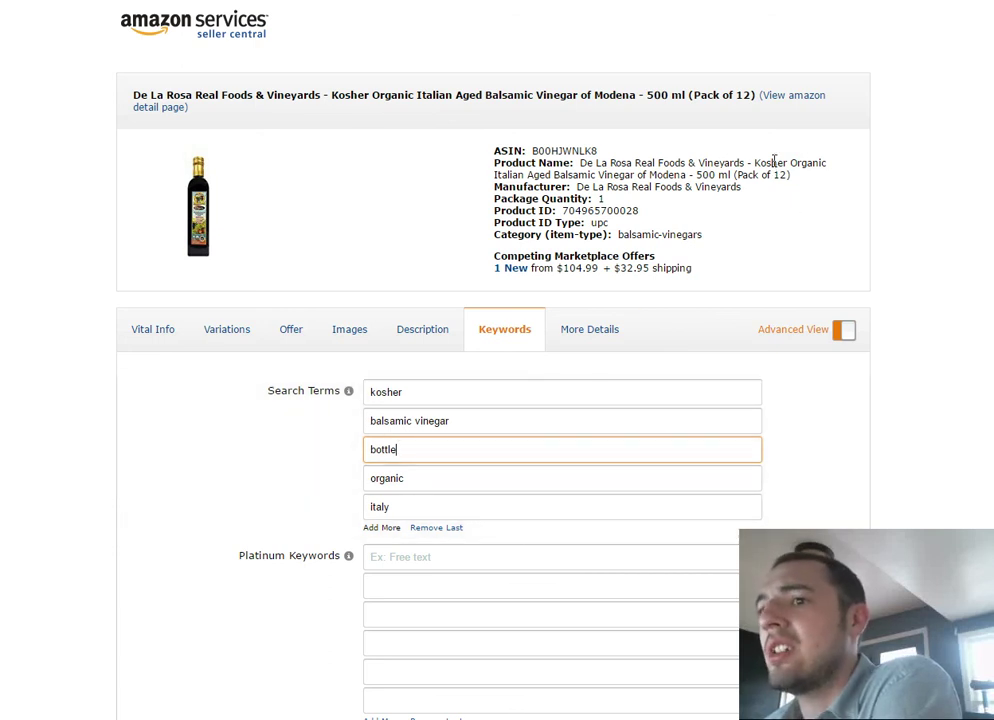
left_click(412, 396)
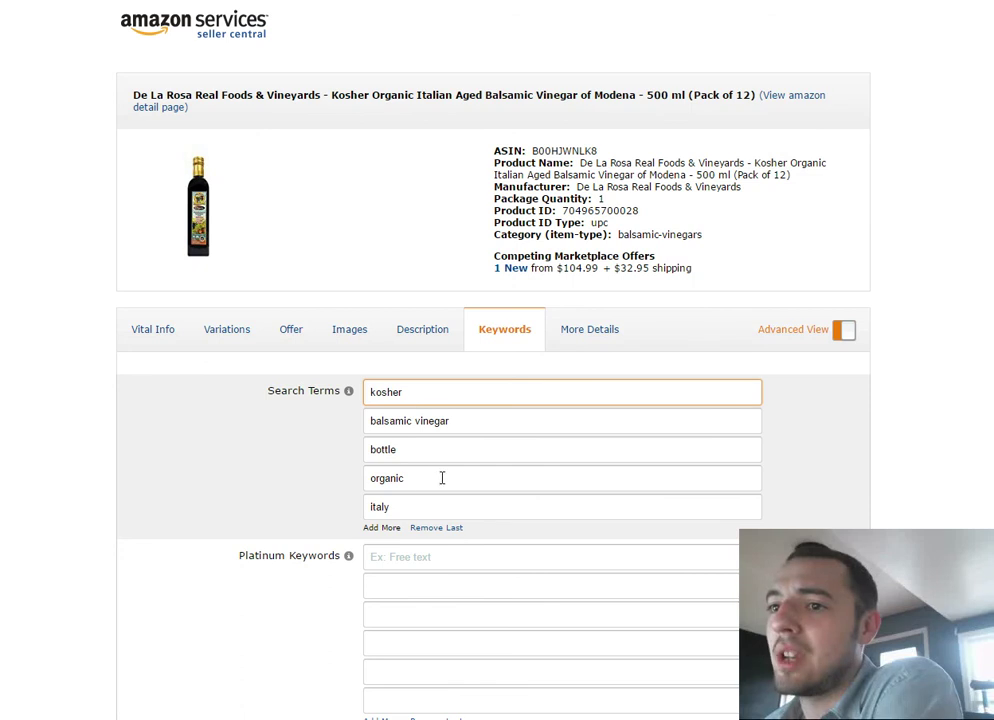
left_click(411, 470)
left_click(419, 420)
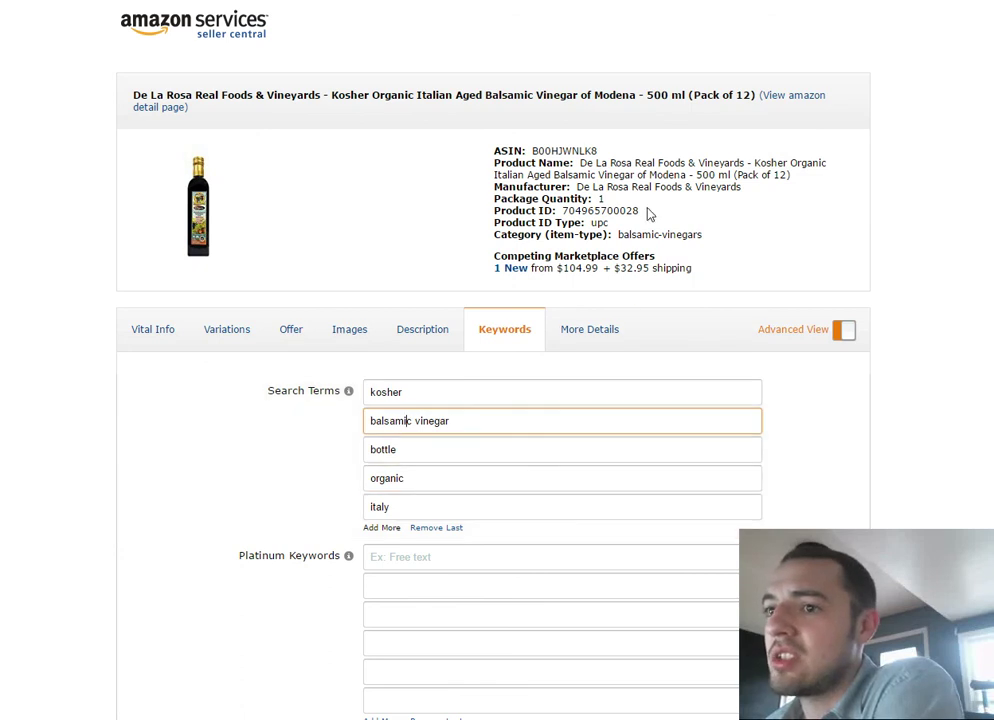
left_click(389, 450)
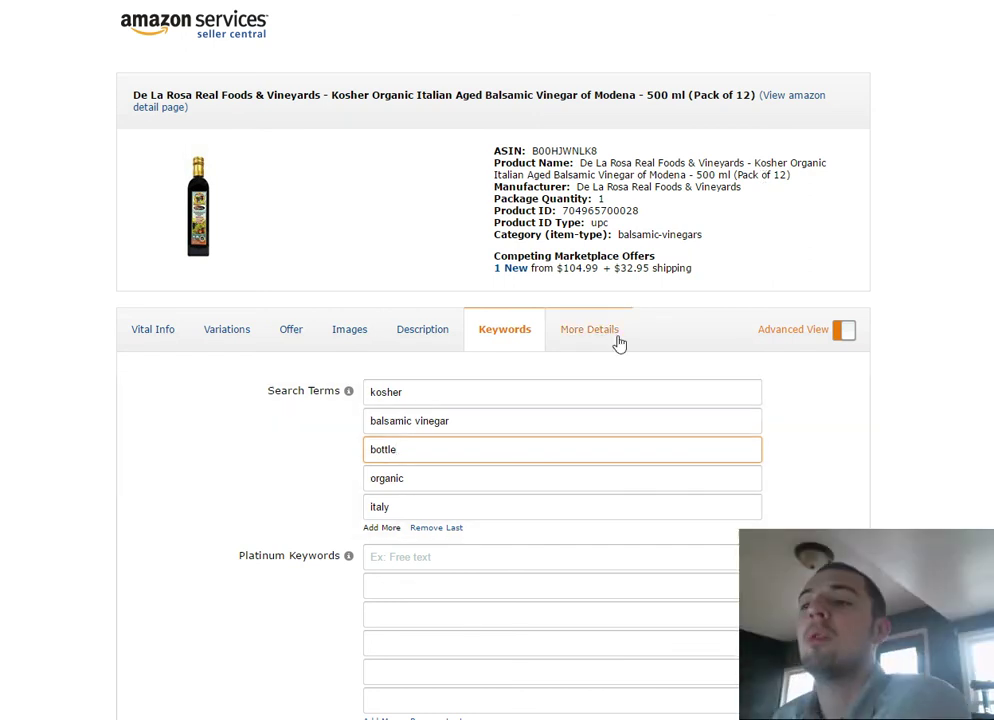
left_click(935, 351)
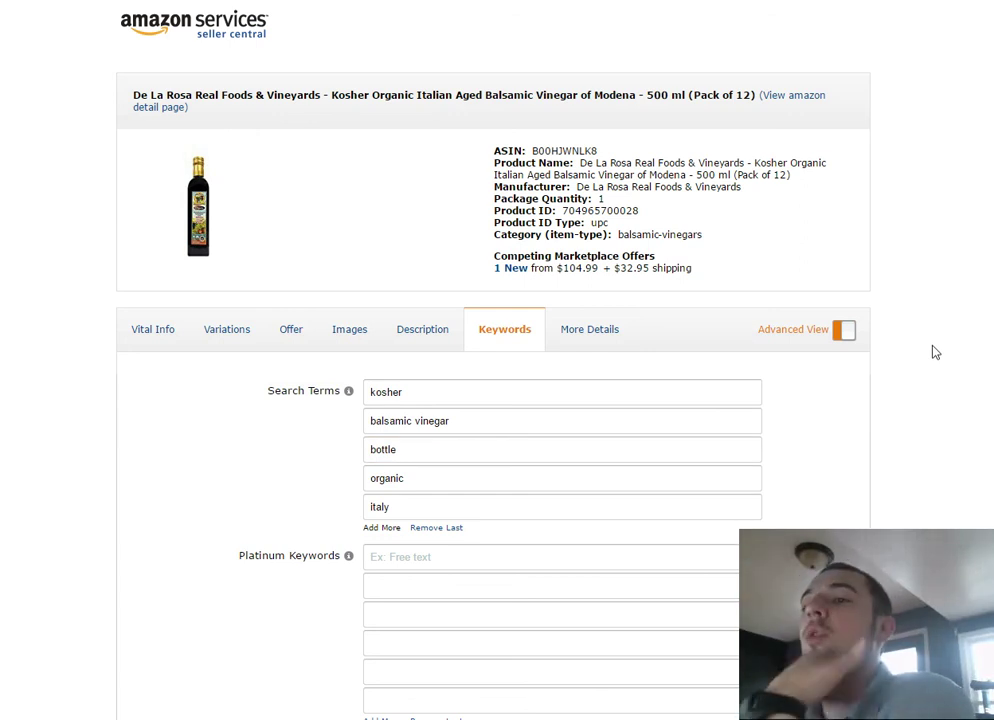
Review all the listing's keyword sections, from Search Terms and Platinum Keywords down to Intended Use and Target Audience
scroll(617, 481, "down", 3)
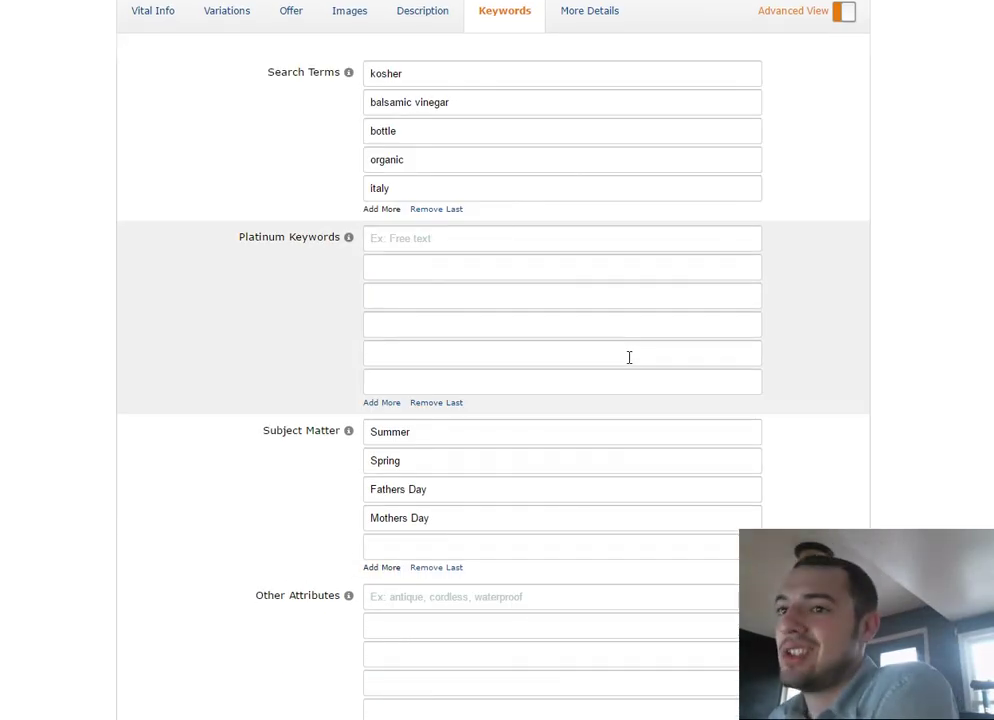
mouse_move(348, 240)
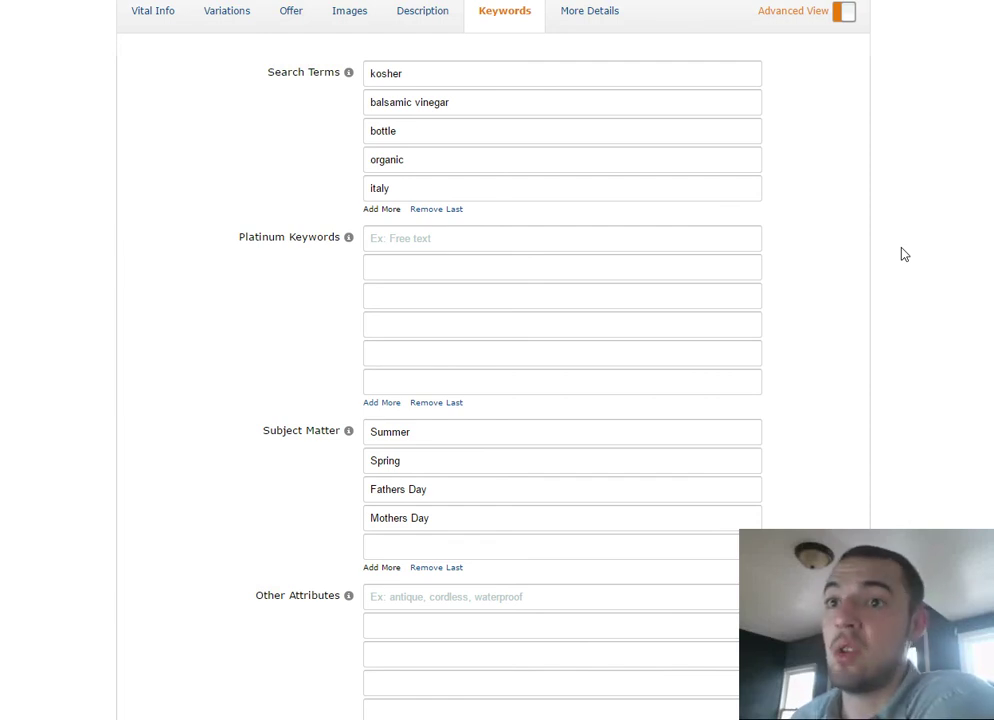
scroll(904, 254, "up", 2)
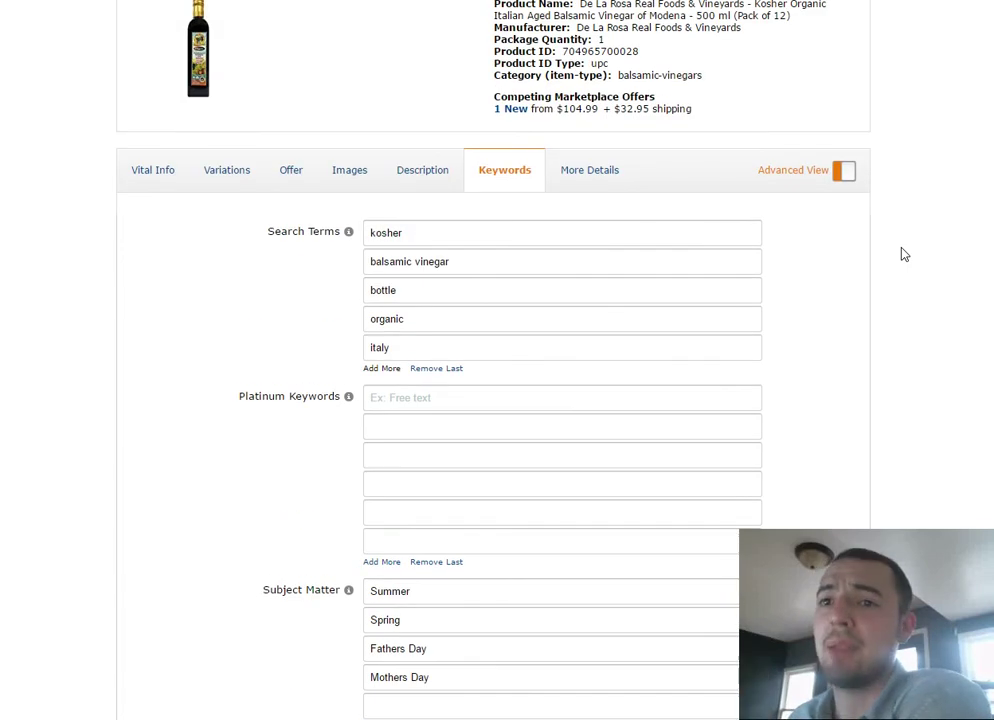
mouse_move(348, 398)
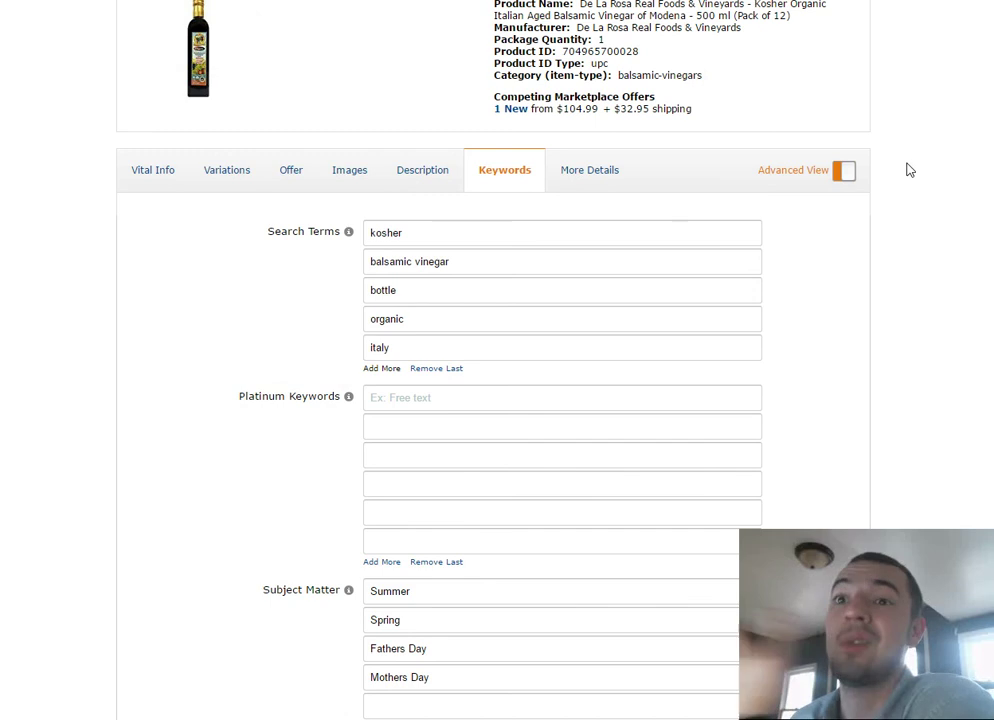
scroll(906, 168, "down", 1)
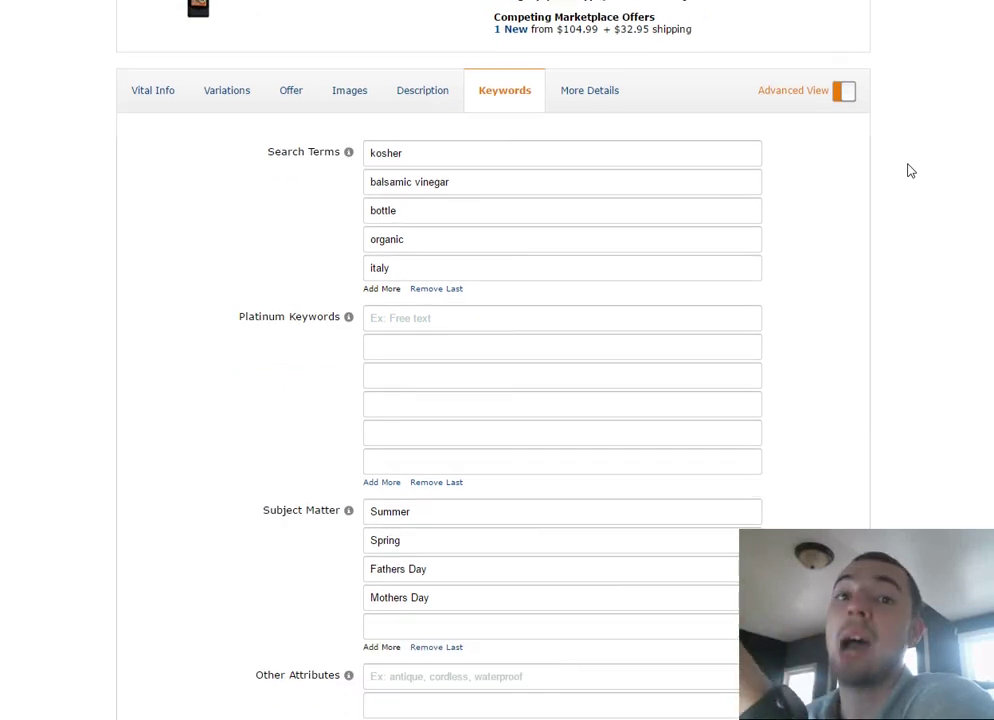
scroll(910, 170, "down", 6)
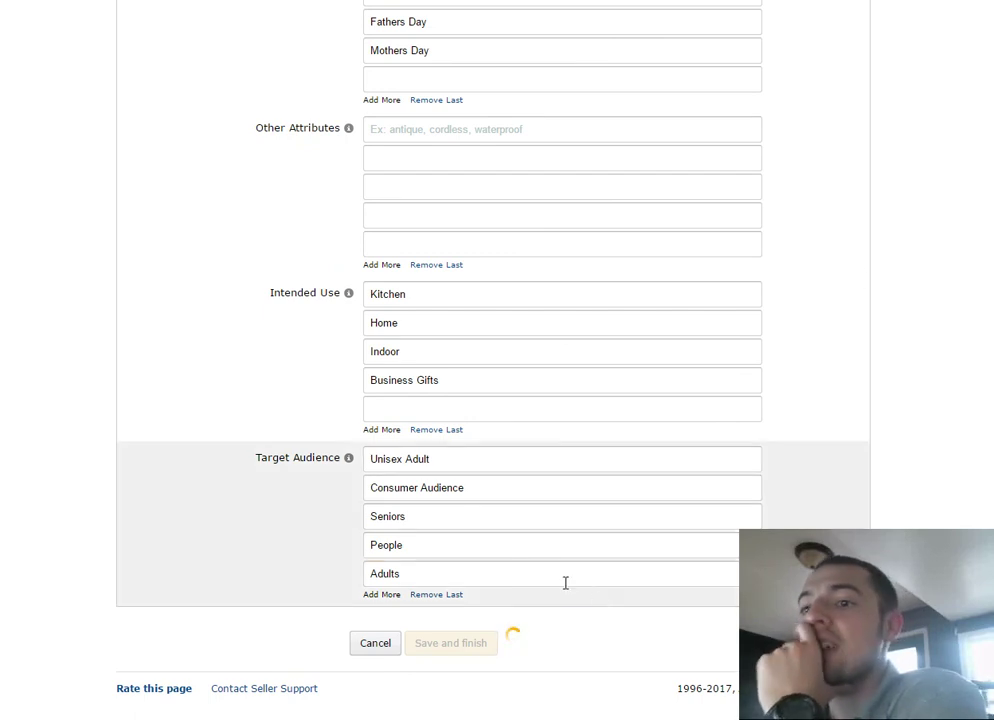
left_click(565, 583)
left_click(918, 530)
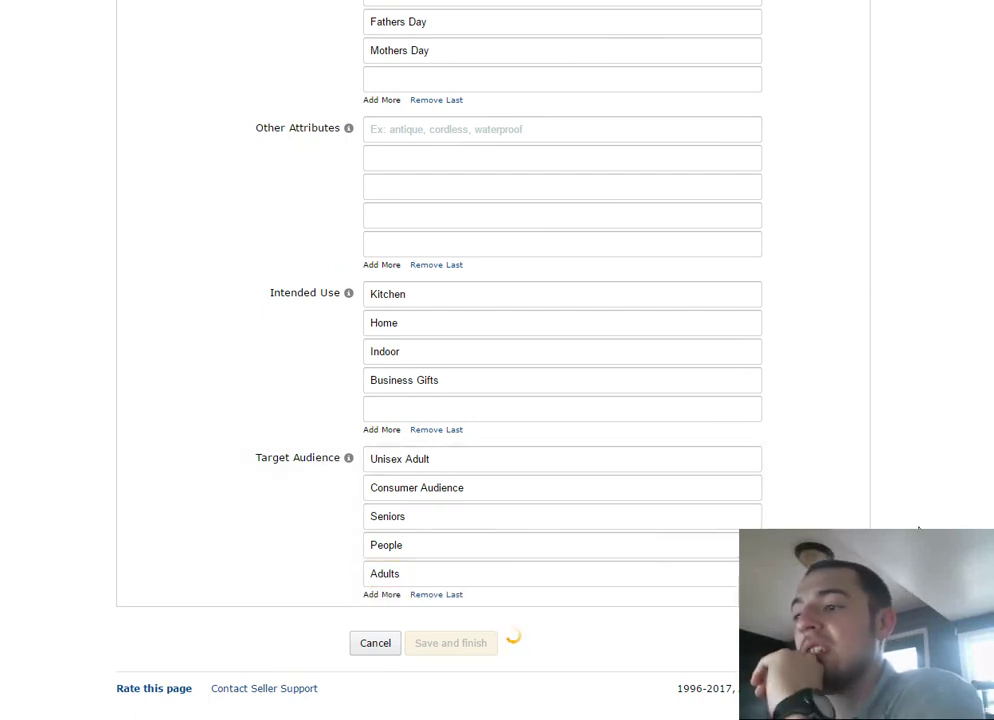
scroll(918, 530, "up", 5)
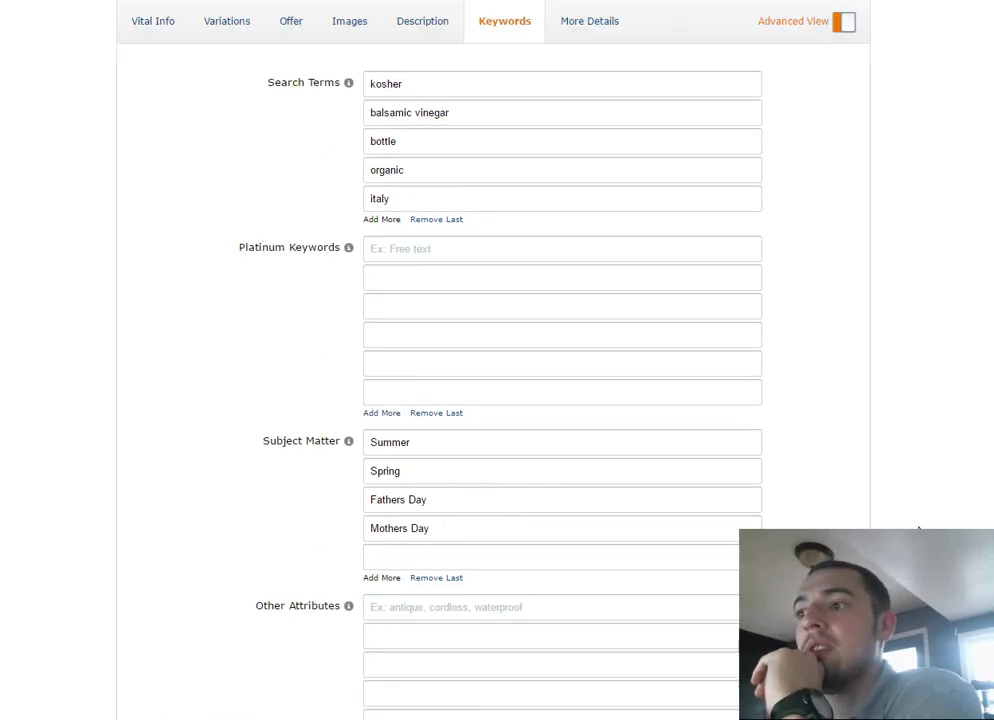
scroll(918, 530, "up", 2)
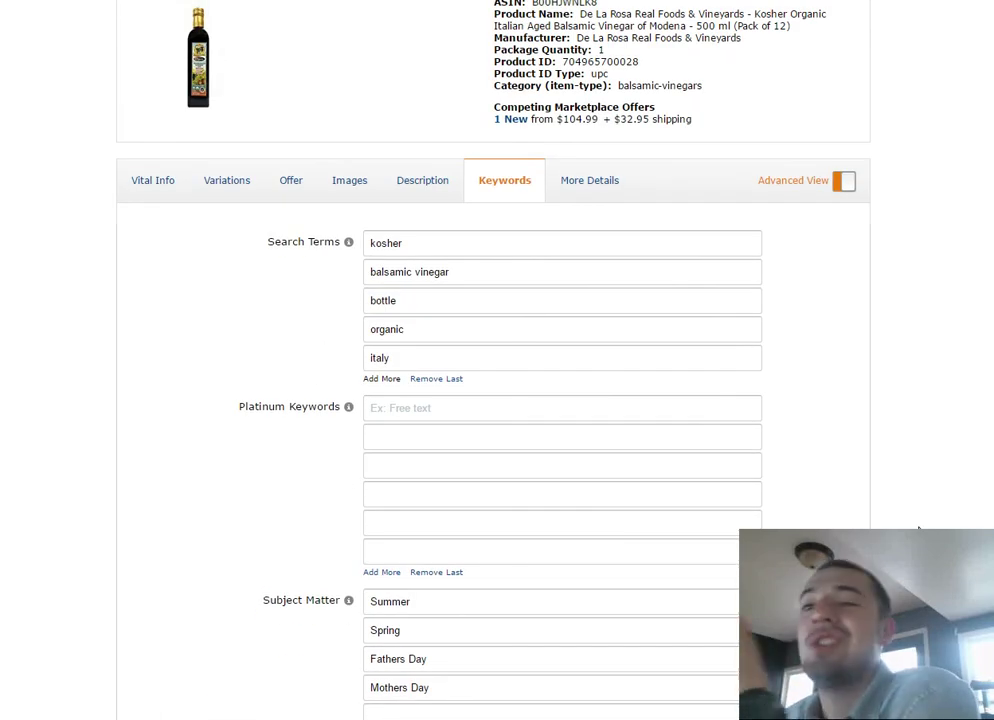
scroll(918, 530, "down", 6)
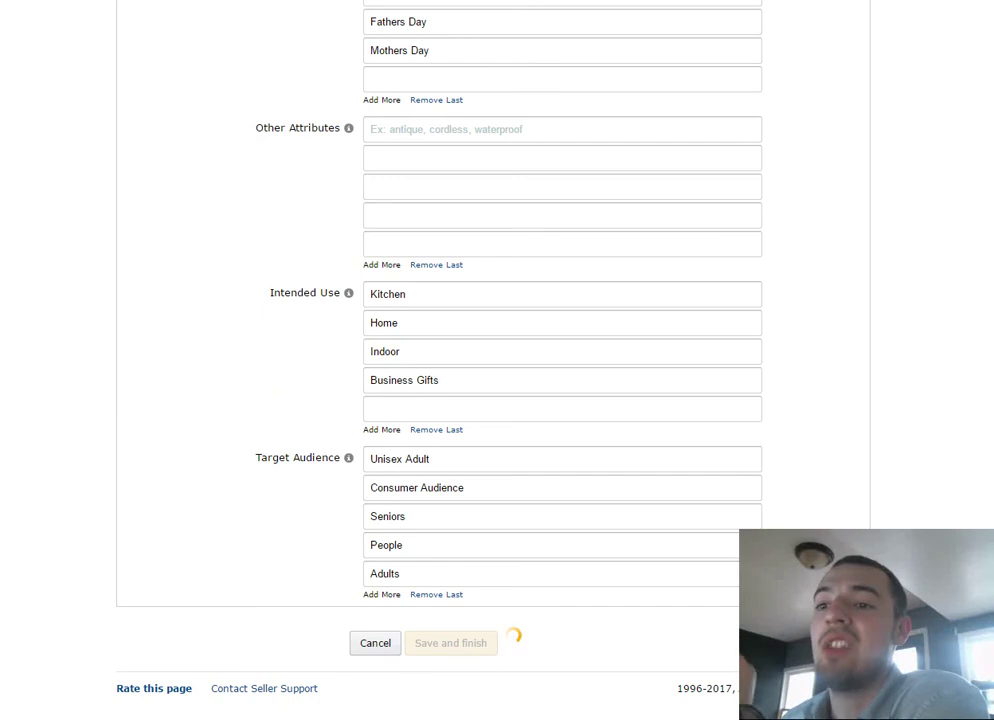